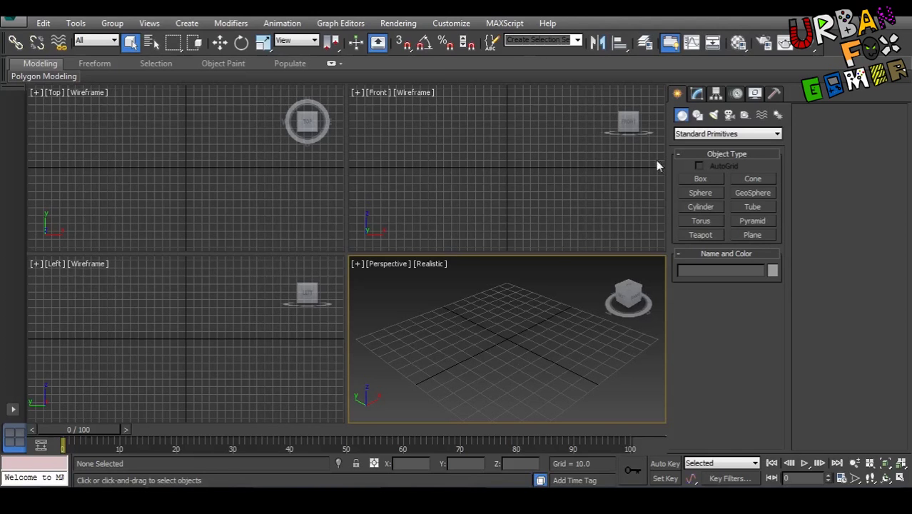
Step: Draw a box standing on the grid in the maximized Perspective viewport
left_click(692, 180)
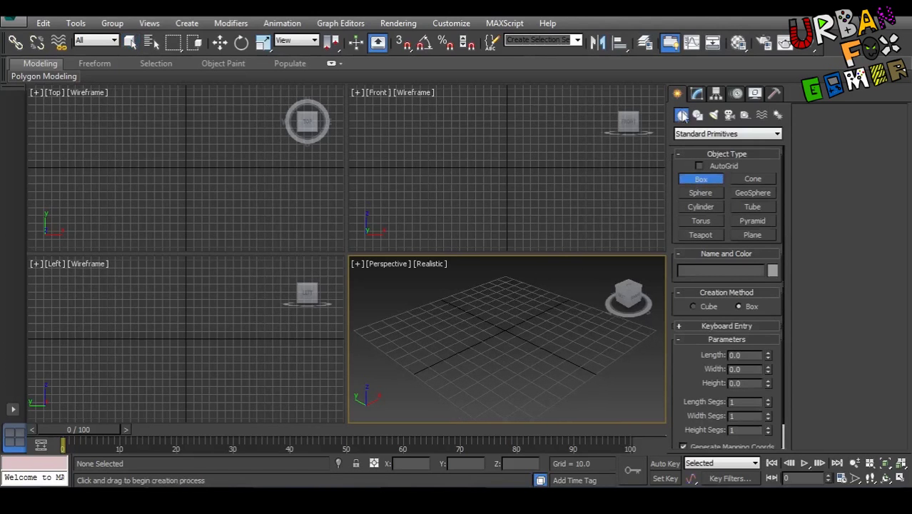
key("alt+w")
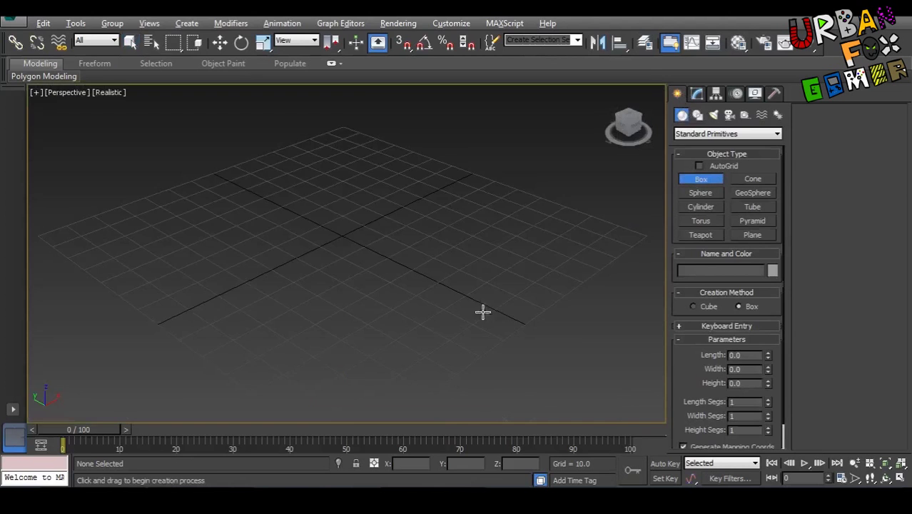
scroll(386, 239, "up", 5)
left_click_drag(333, 254, 474, 332)
left_click(465, 220)
Step: Set the new box's length, width and height to 20 each
double_click(734, 354)
type("20")
key("Tab")
type("20")
key("Tab")
type("20")
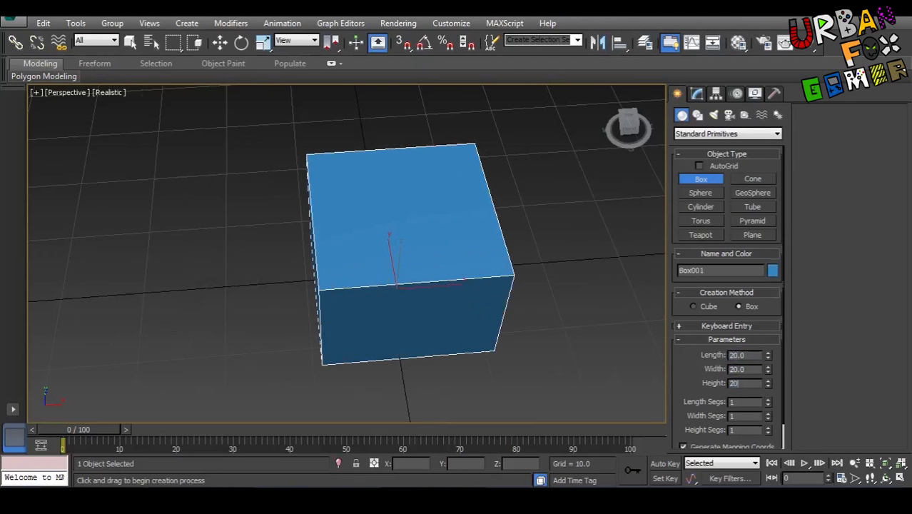
key("Return")
Step: Convert the box to an Editable Poly
middle_click_drag(603, 370, 344, 247, "alt")
right_click(344, 247)
right_click(351, 242)
left_click(355, 249)
right_click(351, 244)
mouse_move(414, 369)
left_click(522, 381)
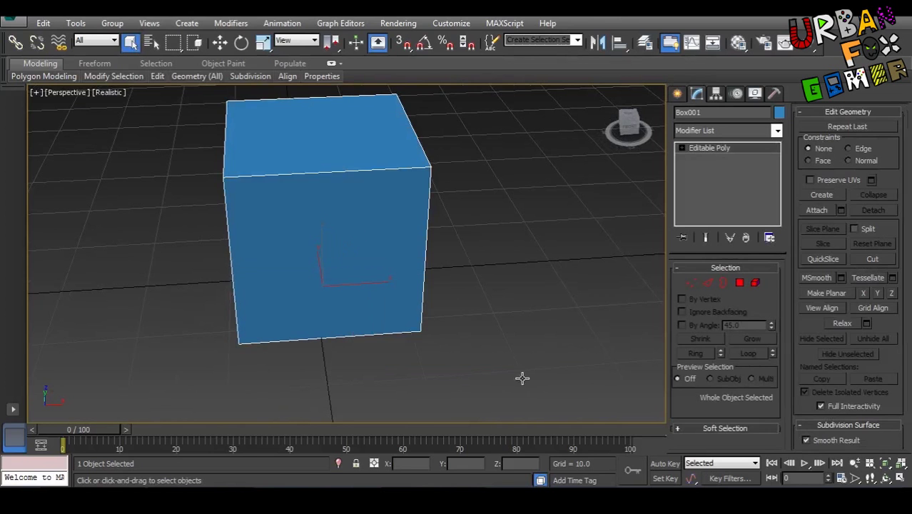
Step: Switch to polygon level and select all six faces of the cube
middle_click_drag(457, 267, 558, 257, "alt")
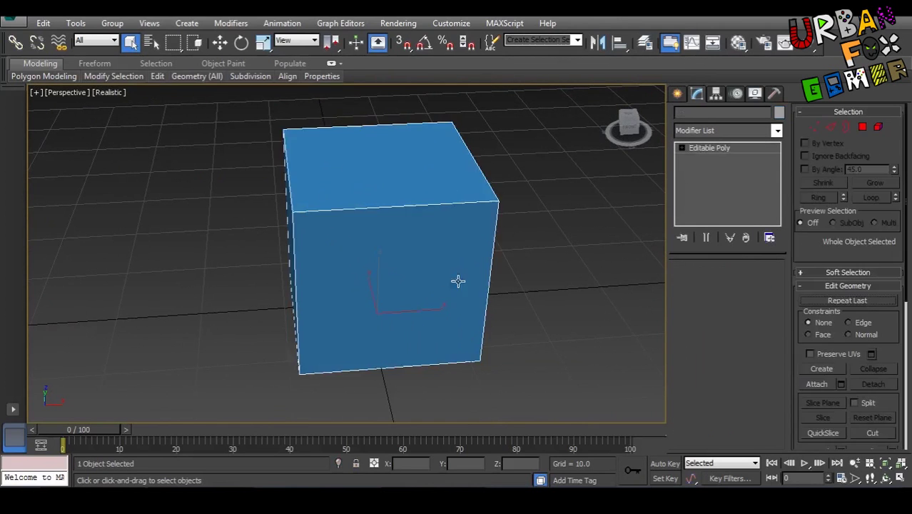
middle_click_drag(488, 285, 426, 311, "alt")
left_click(739, 283)
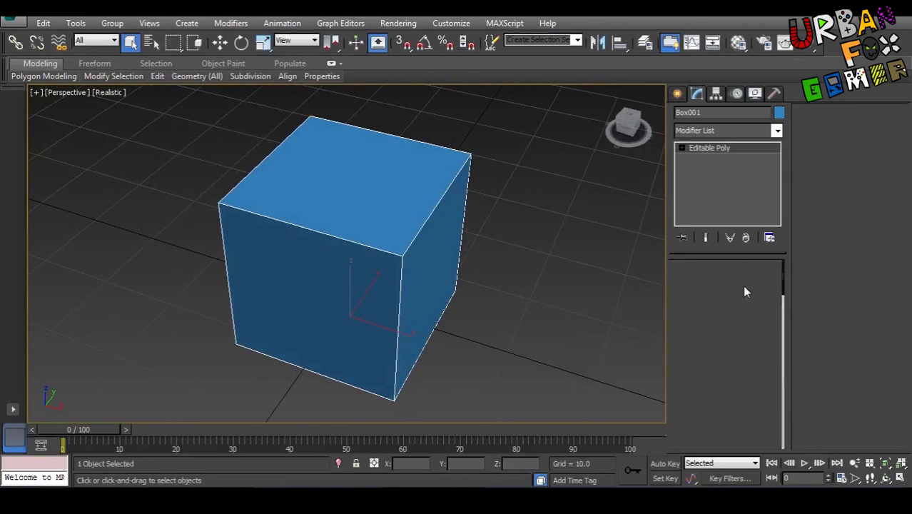
key("ctrl+a")
middle_click_drag(517, 277, 544, 296, "alt")
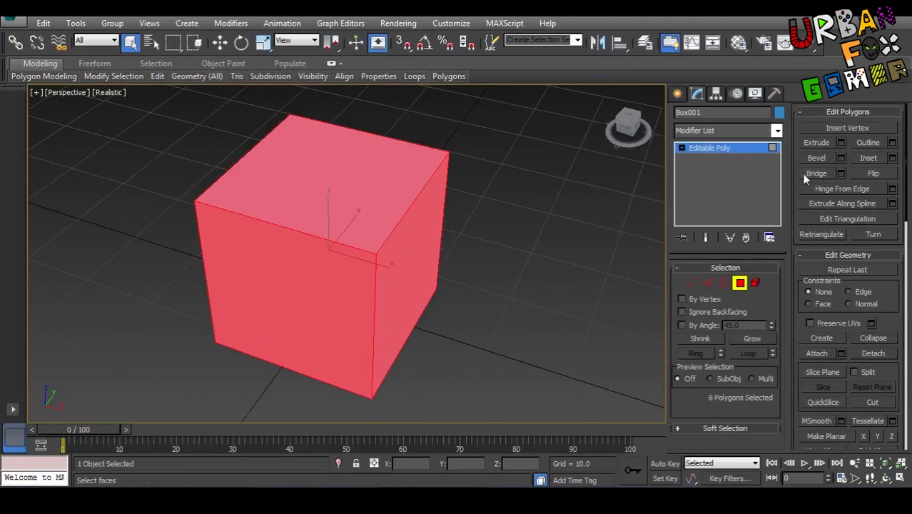
Step: Inset the six selected faces individually, by polygon, with an amount of about 2.216
left_click(891, 159)
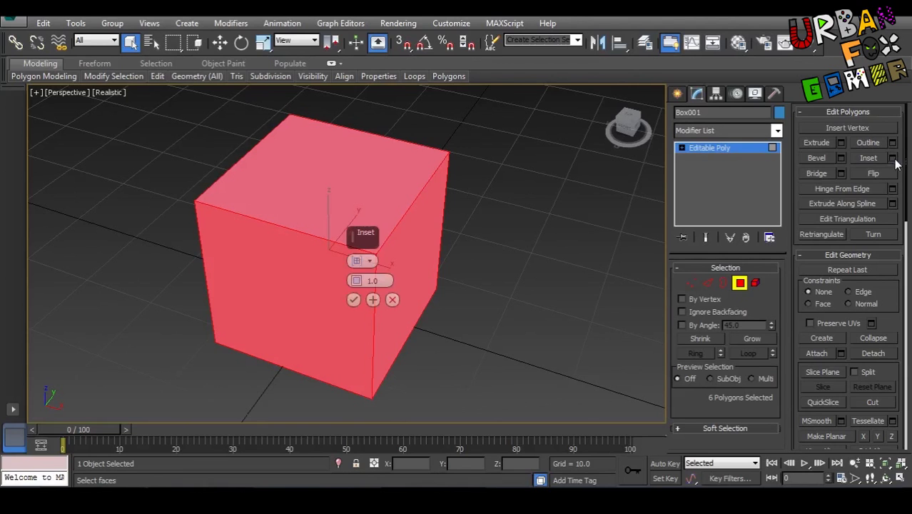
left_click(370, 261)
left_click(410, 287)
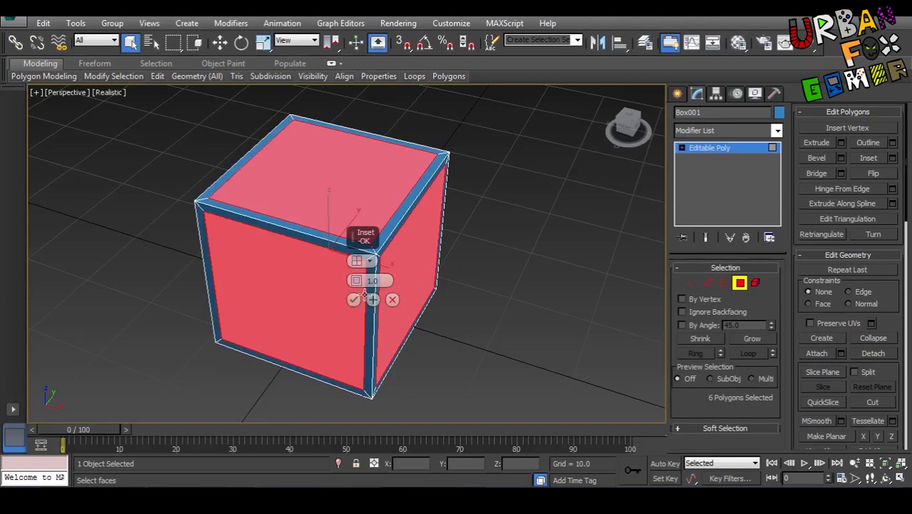
left_click_drag(356, 284, 361, 277)
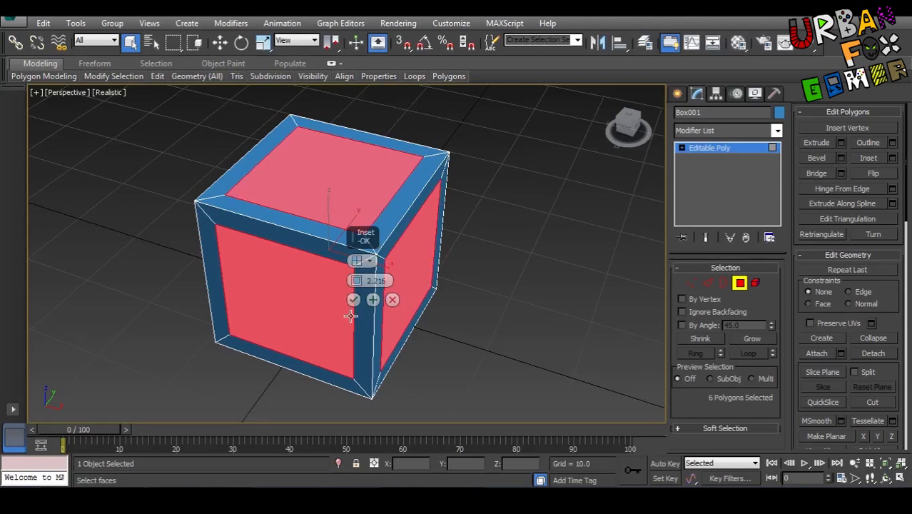
left_click(353, 299)
middle_click_drag(519, 279, 497, 286)
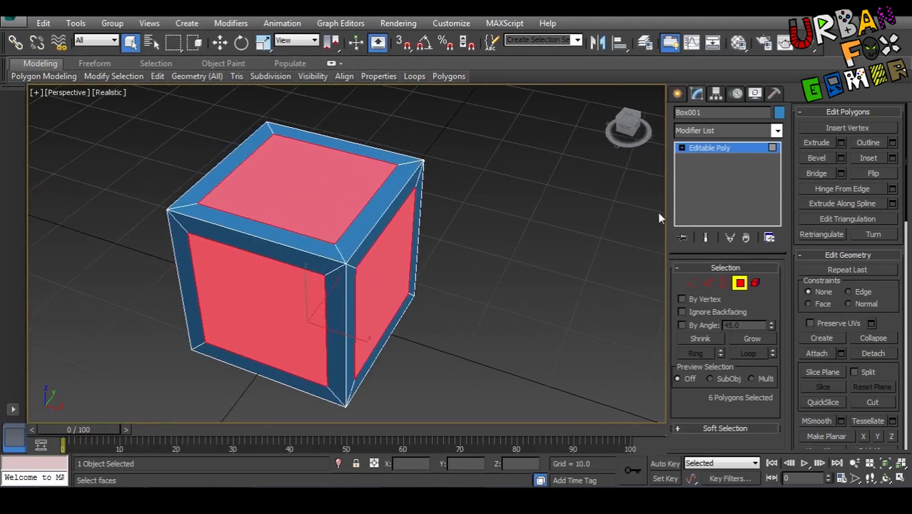
Step: Extrude the six inset panels inward with a height of about -0.768 to form the crate's frame
left_click(841, 142)
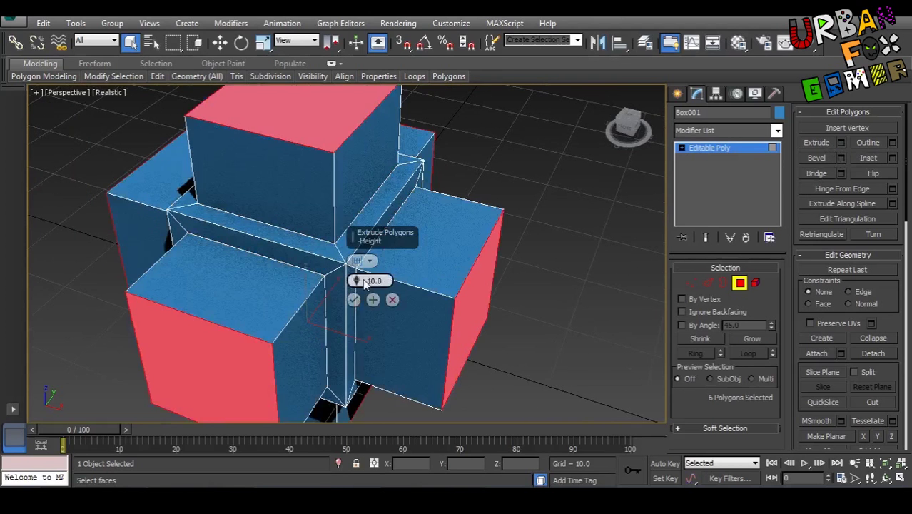
left_click_drag(355, 281, 357, 321)
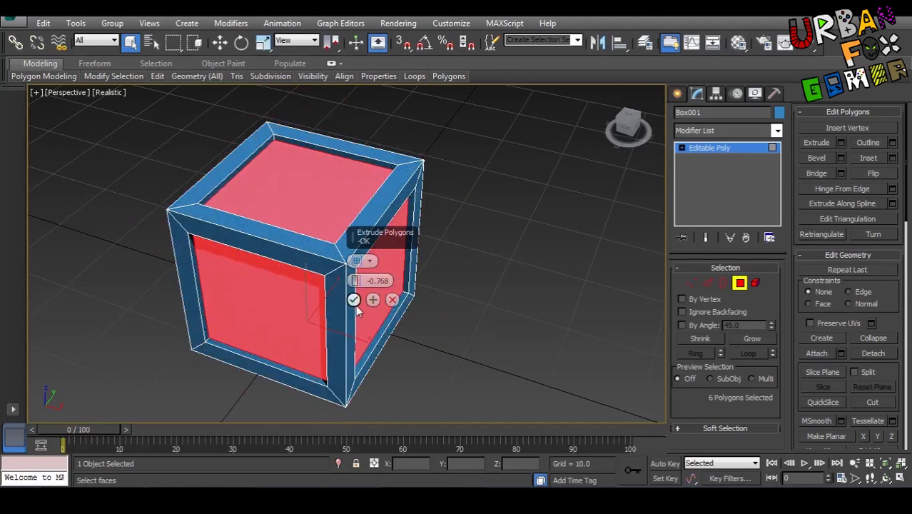
left_click(353, 300)
middle_click_drag(420, 293, 578, 298, "alt")
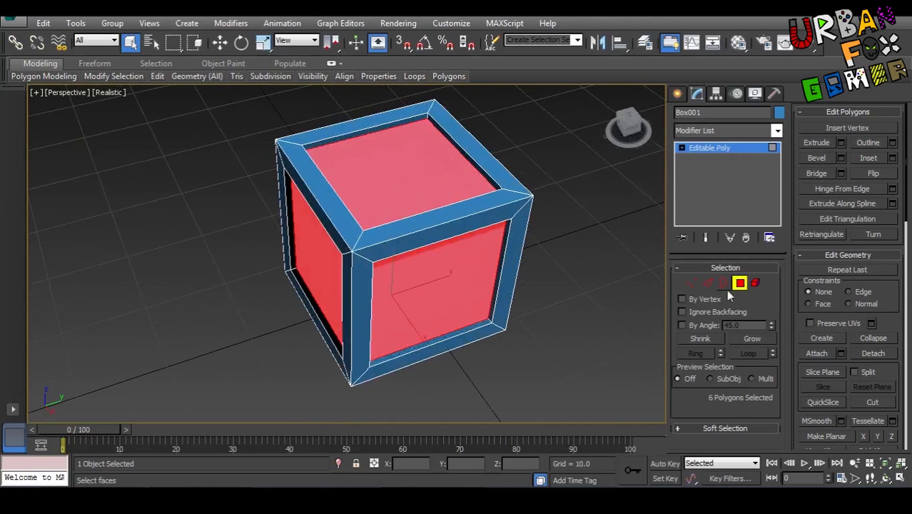
middle_click_drag(463, 280, 486, 295, "alt")
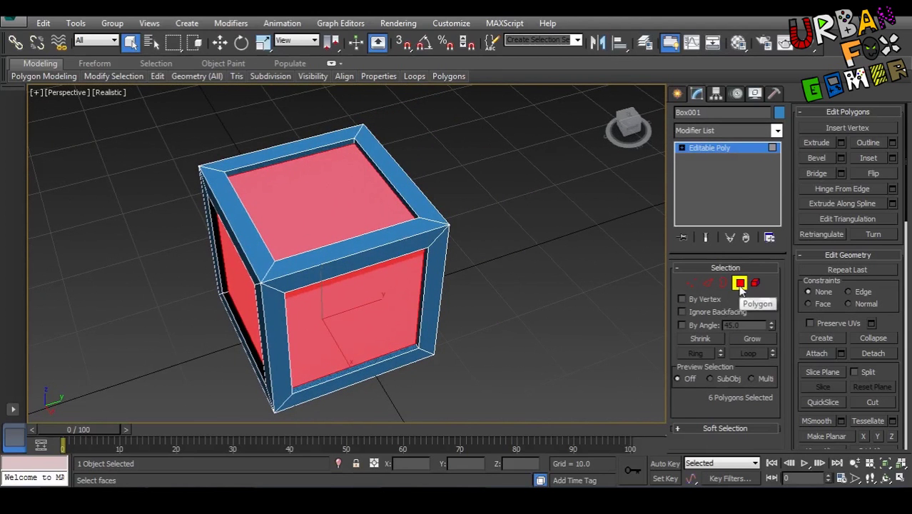
Step: Leave polygon level and add an Unwrap UVW modifier to the crate
left_click(740, 282)
left_click(759, 132)
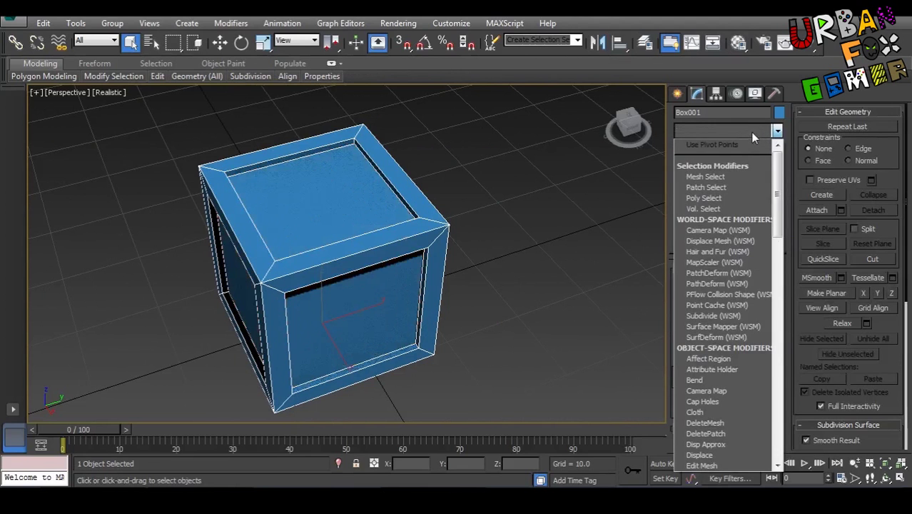
key("u")
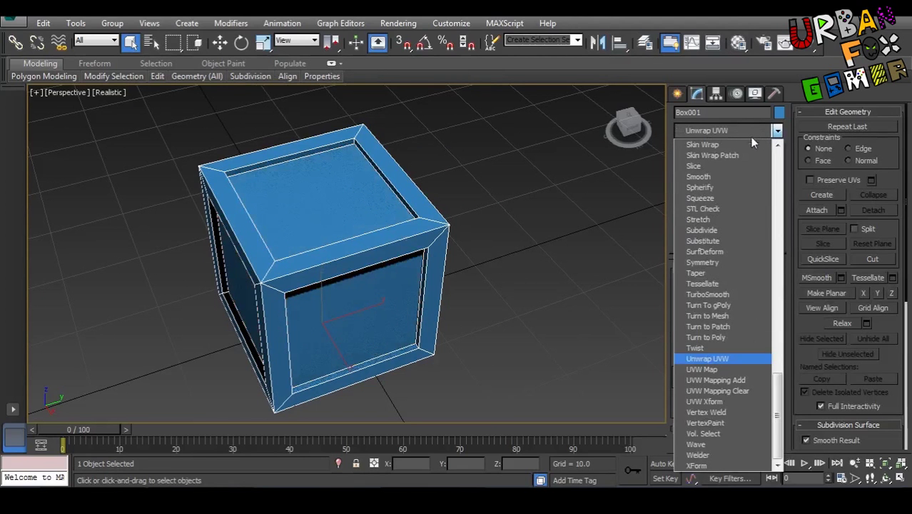
left_click(720, 358)
middle_click_drag(389, 289, 400, 284)
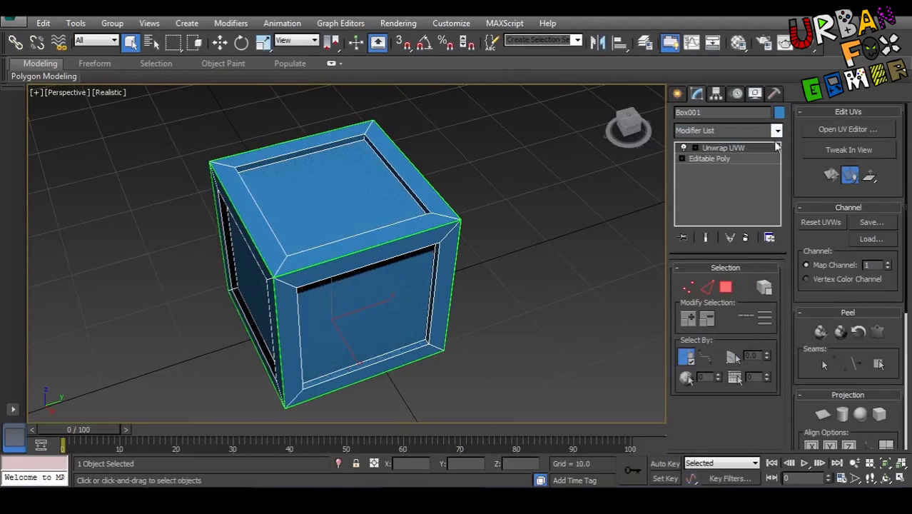
Step: Open the UV Editor and display the CheckerPattern texture on the crate
left_click(853, 129)
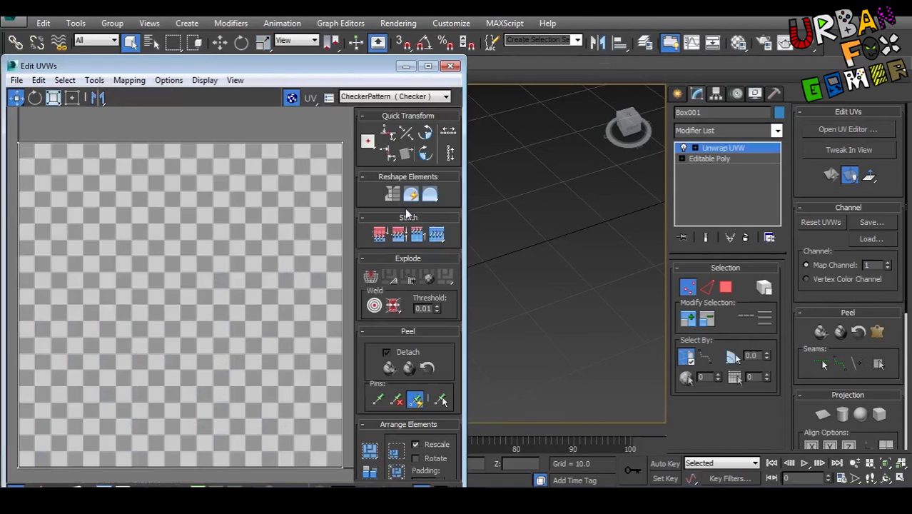
scroll(245, 259, "down", 3)
middle_click_drag(245, 258, 249, 250)
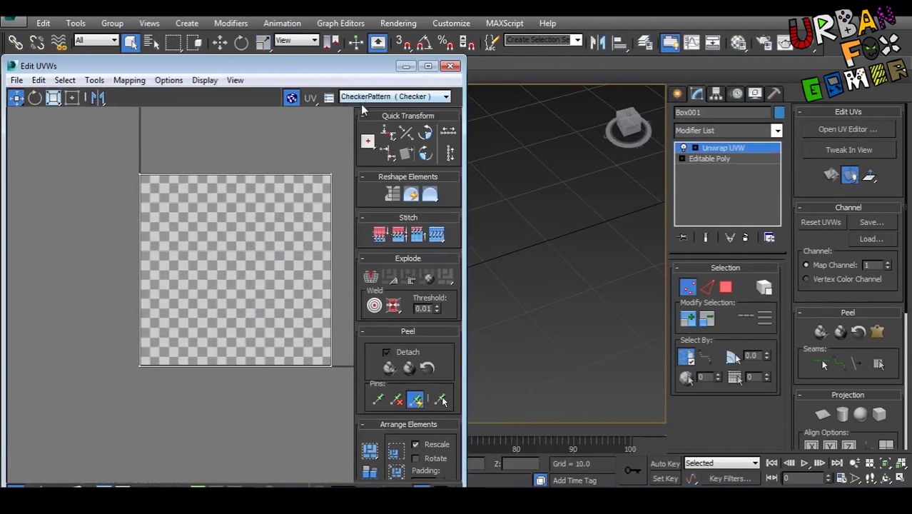
left_click(368, 100)
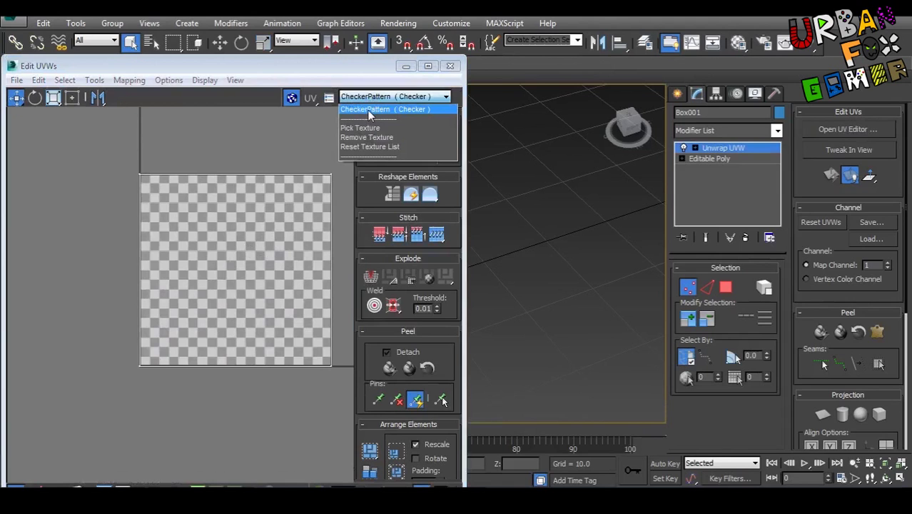
left_click(369, 111)
Step: Move the UV Editor clear of the crate and change the Perspective viewport's shading to Shaded
left_click_drag(377, 71, 169, 103)
middle_click_drag(354, 197, 425, 197)
scroll(425, 201, "up", 3)
scroll(321, 261, "down", 3)
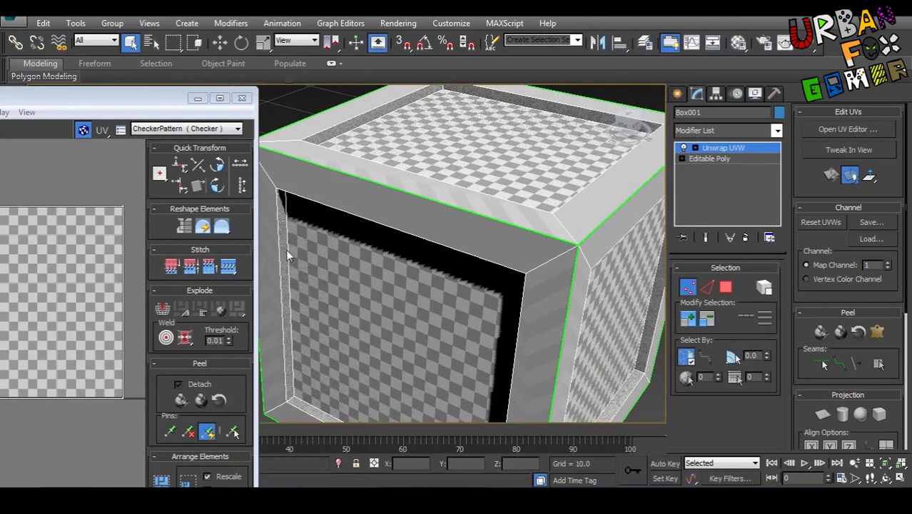
scroll(286, 259, "up", 4)
mouse_move(117, 98)
left_mouse_down()
mouse_move(131, 149)
mouse_move(161, 122)
mouse_move(159, 110)
left_mouse_up()
left_click(103, 93)
left_click(137, 122)
middle_click_drag(403, 187, 441, 213, "alt")
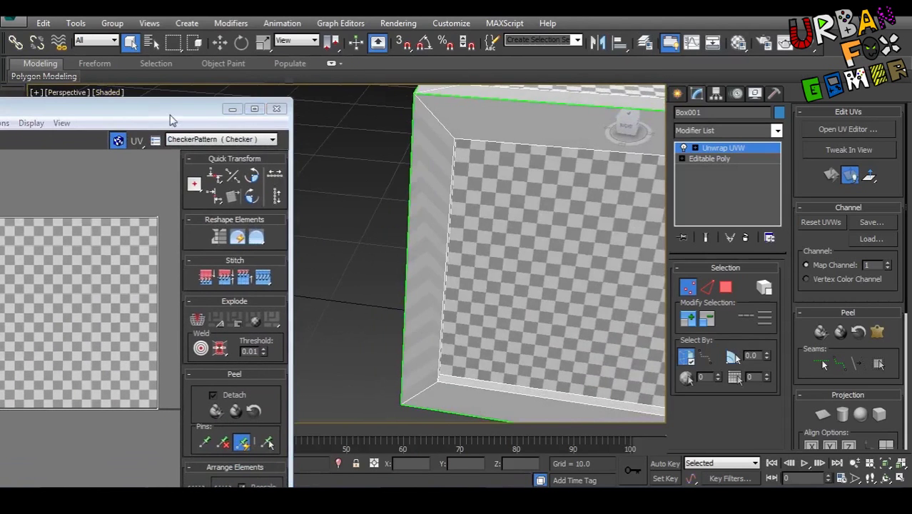
Step: Switch Unwrap UVW to polygon selection, with the crate's recessed panels selected
left_click_drag(169, 115, 256, 90)
middle_click_drag(243, 177, 149, 175)
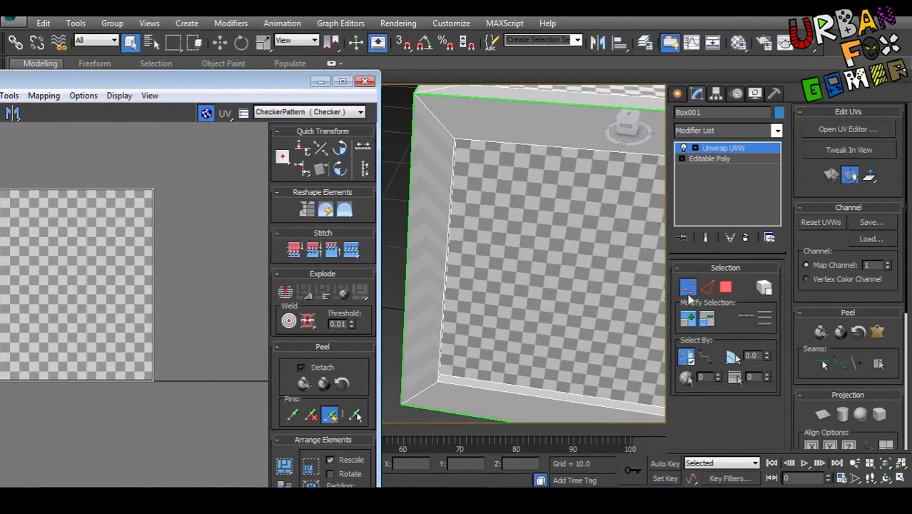
left_click(725, 286)
left_click(576, 274)
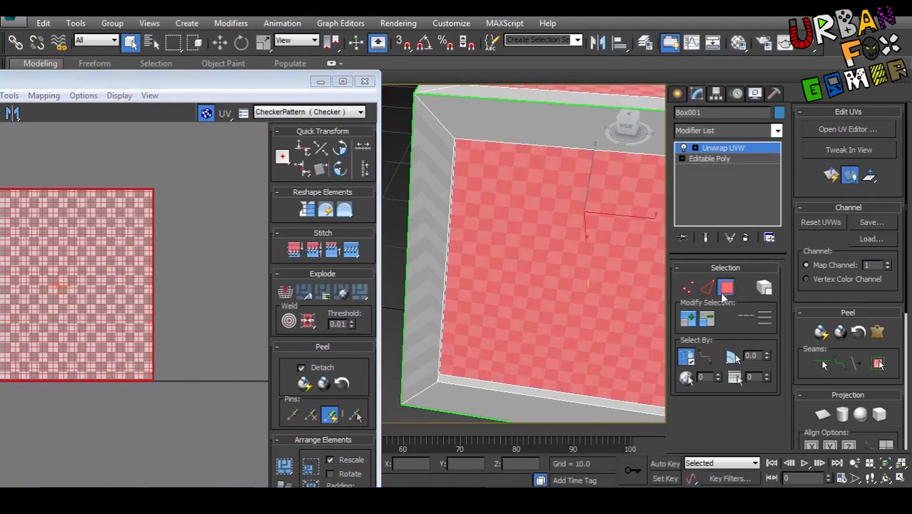
middle_click_drag(576, 274, 570, 310)
scroll(569, 309, "down", 5)
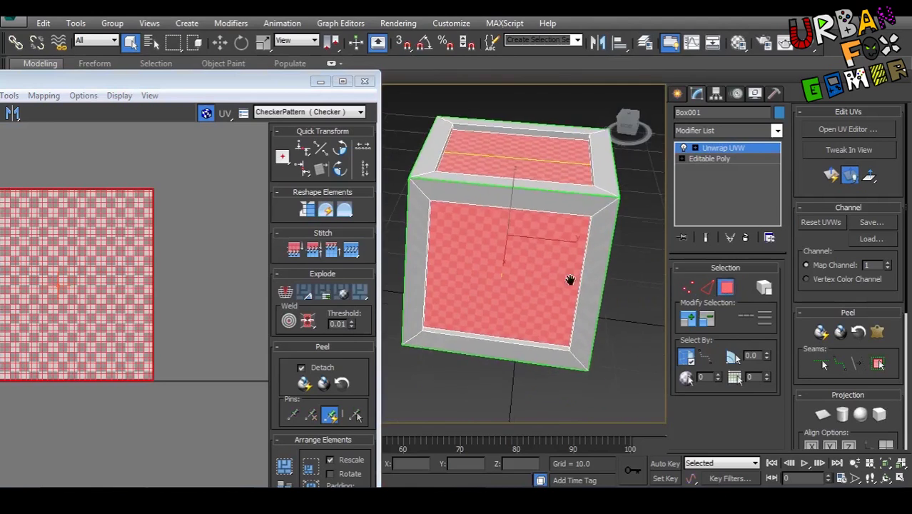
Step: Scale the selected panel UVs inward in Freeform mode and center them, leaving a border about one checker square wide
middle_click_drag(521, 288, 491, 306, "alt")
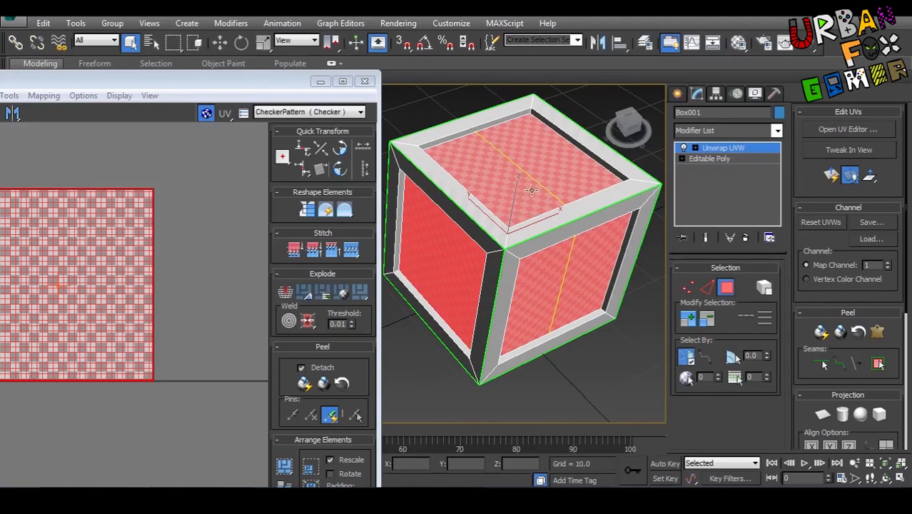
middle_click_drag(586, 258, 514, 257, "alt")
left_click_drag(253, 87, 290, 85)
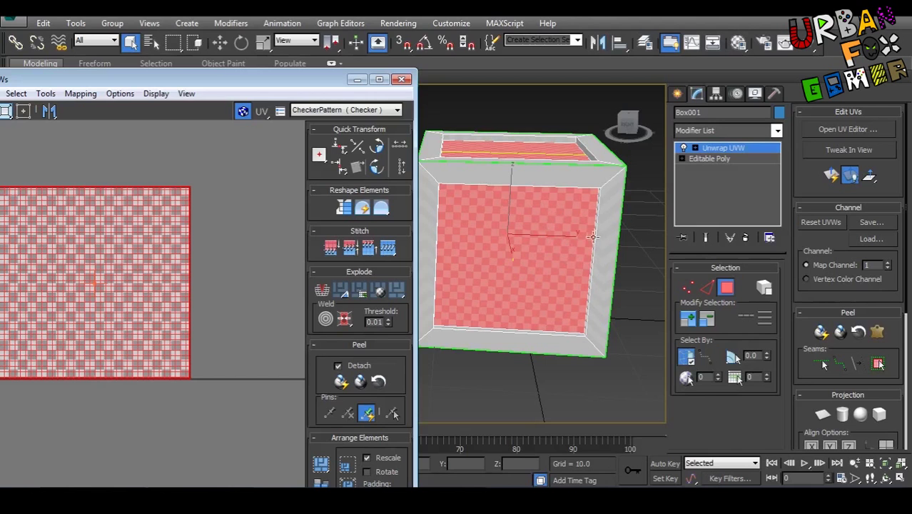
middle_click_drag(593, 232, 540, 214, "alt")
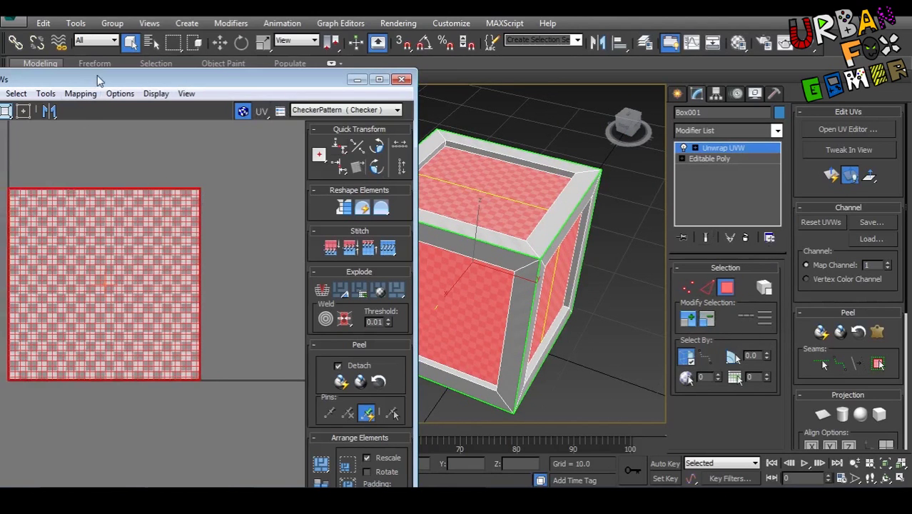
left_click_drag(97, 79, 197, 78)
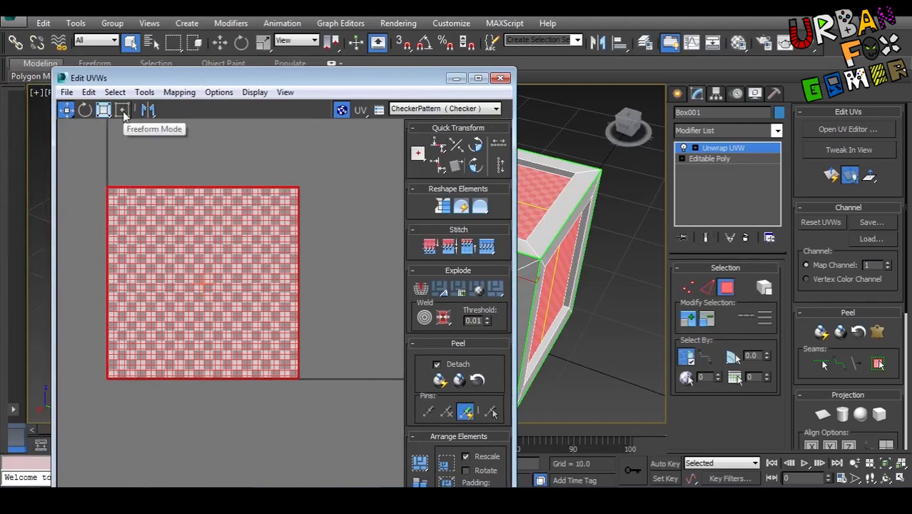
left_click(123, 112)
scroll(315, 187, "up", 2)
left_click_drag(353, 170, 332, 179)
left_click_drag(312, 216, 330, 215)
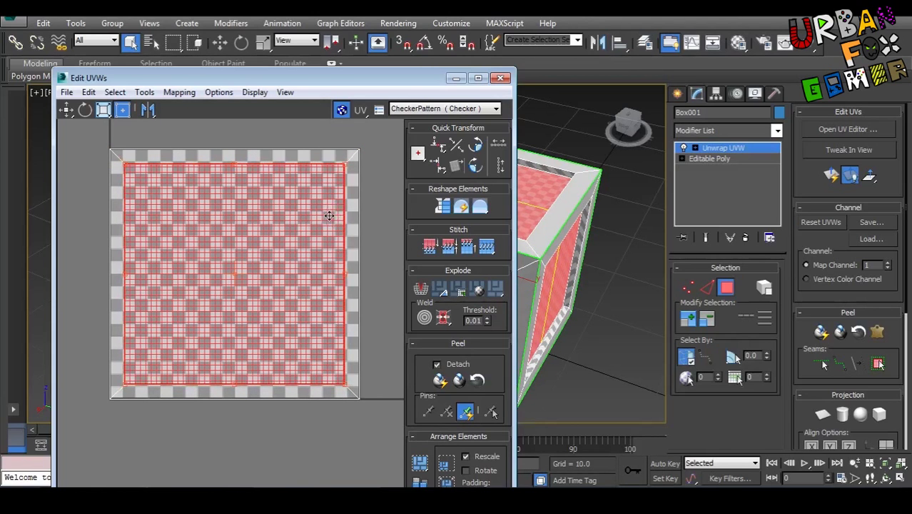
Step: Window-select the frame polygons at the upper-right and lower-left corners of the UV layout, in addition to the panels
left_click_drag(376, 166, 331, 177)
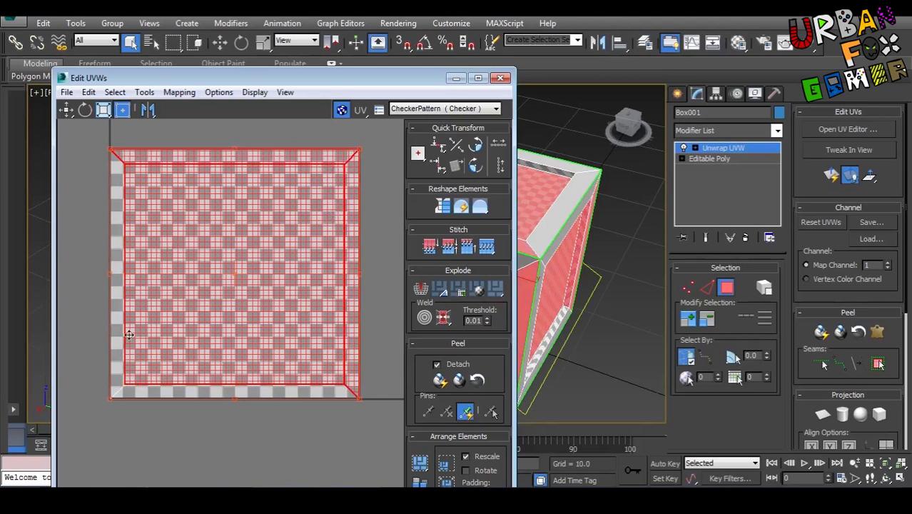
left_click_drag(81, 362, 150, 390)
middle_click_drag(203, 376, 153, 398)
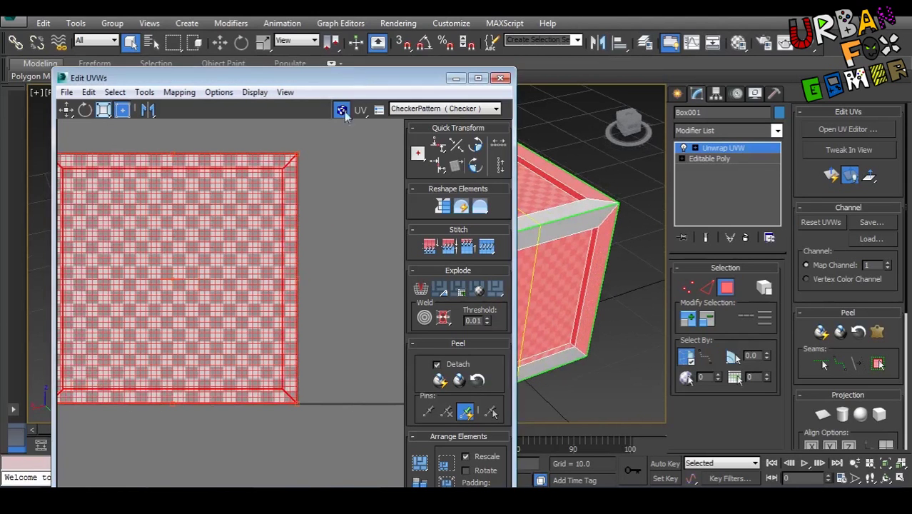
left_click_drag(356, 80, 232, 80)
middle_click_drag(498, 263, 538, 249)
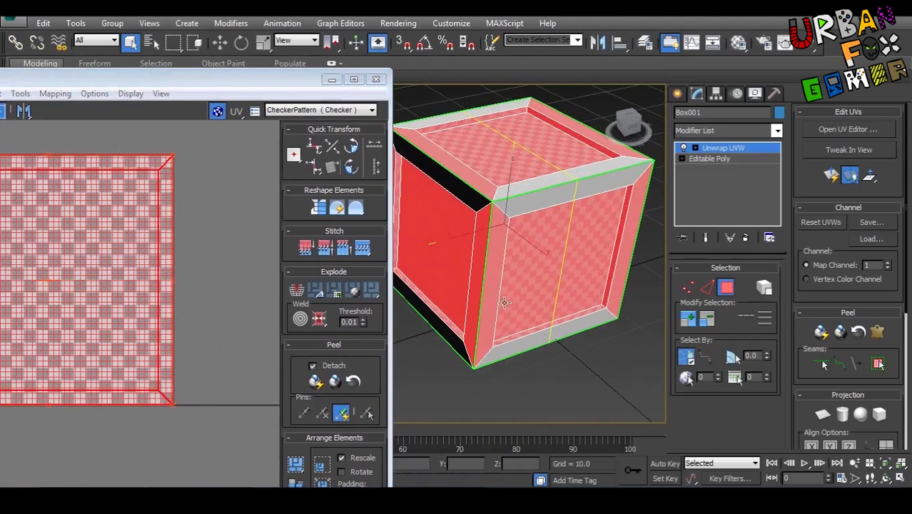
middle_click_drag(503, 304, 483, 344, "alt")
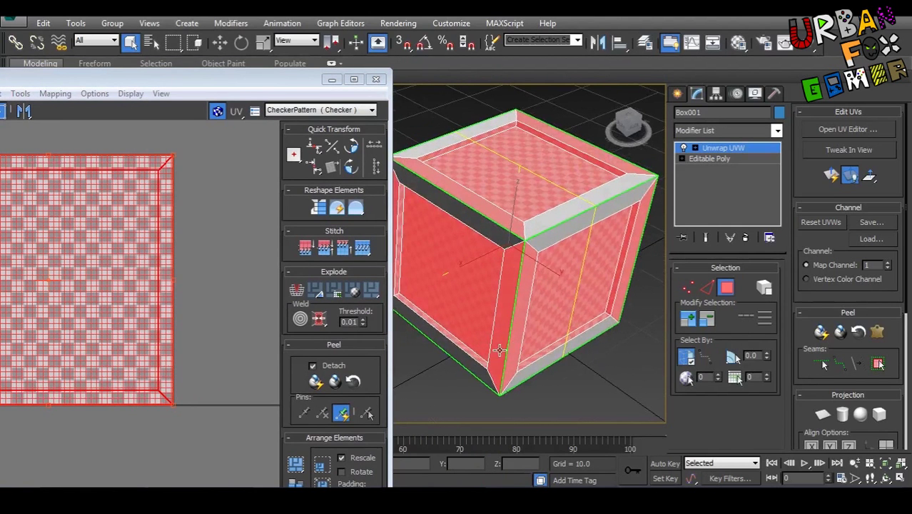
Step: Remove the crate's outer frame polygons from the selection on each side, keeping only the recessed panels and their inner walls selected
left_click(499, 349, "alt")
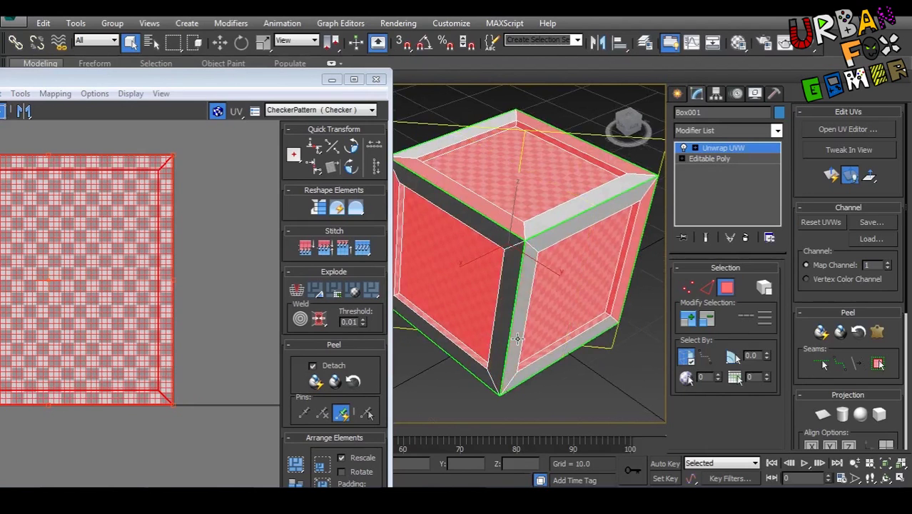
left_click(514, 226, "alt")
middle_click_drag(534, 303, 457, 304, "alt")
left_click(530, 284, "alt")
left_click(545, 278, "alt")
middle_click_drag(561, 228, 516, 276, "alt")
middle_click_drag(530, 348, 457, 218, "alt")
Step: Scale the selected panel and inner-wall UVs inward in Freeform mode until the surrounding frame border is about two checker squares wide
left_click_drag(246, 80, 476, 80)
middle_click_drag(327, 150, 314, 170)
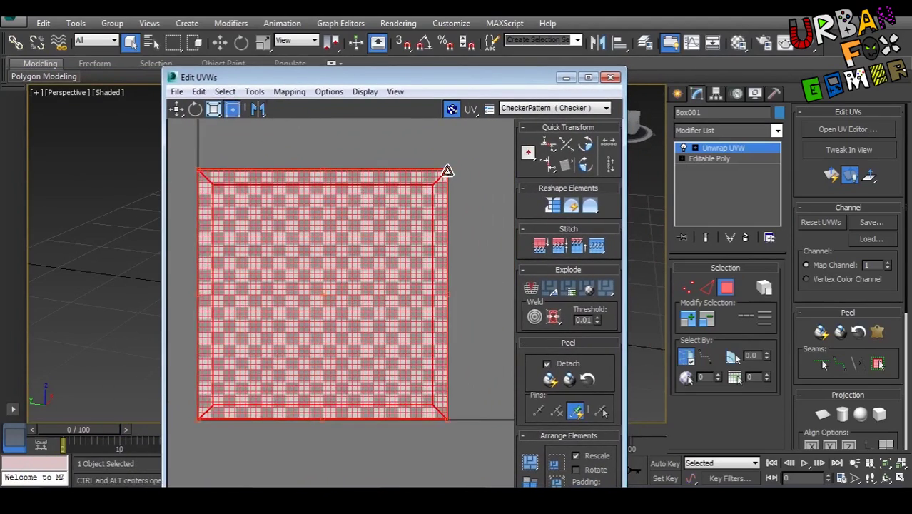
left_click_drag(446, 171, 406, 227)
left_click_drag(497, 79, 331, 110)
scroll(622, 288, "up", 10)
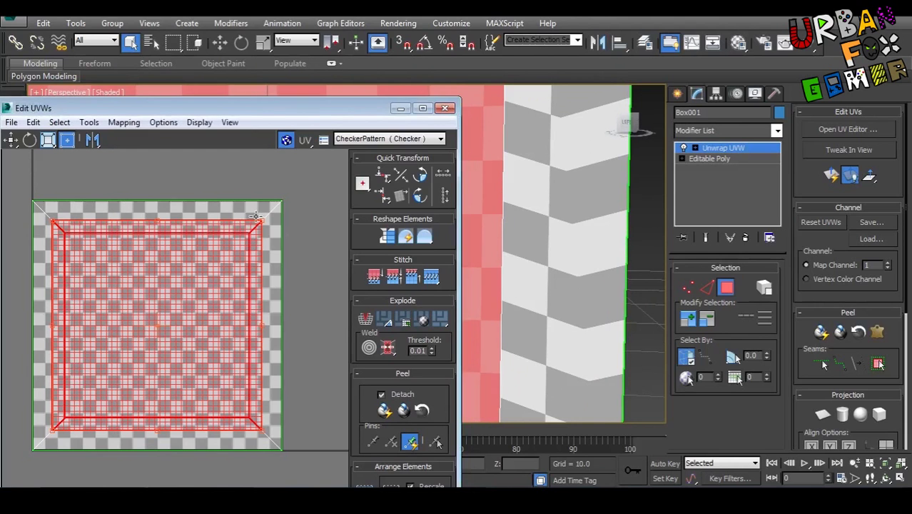
left_click_drag(260, 220, 260, 222)
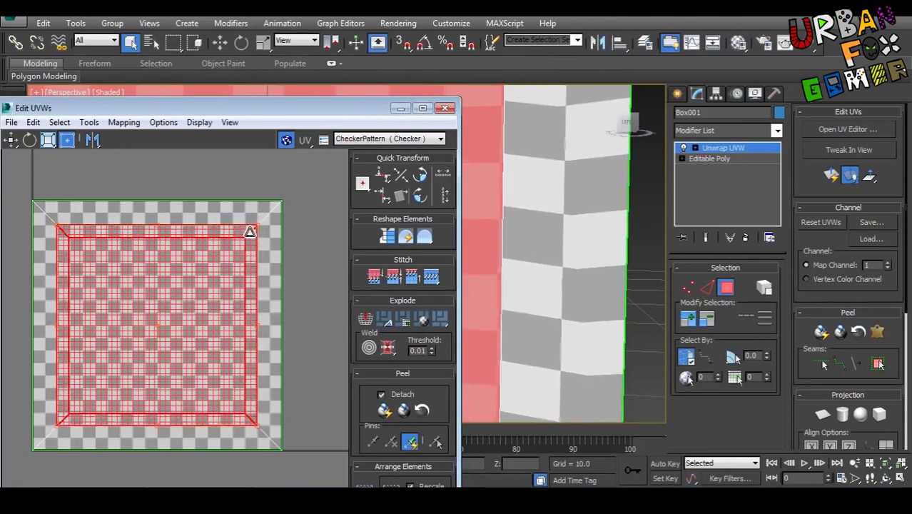
left_click_drag(249, 232, 245, 234)
Step: Place the UV Editor beside the crate and clear the UV polygon selection
scroll(624, 241, "down", 8)
middle_click_drag(535, 258, 570, 259)
scroll(262, 286, "down", 2)
middle_click_drag(198, 194, 199, 174)
left_click_drag(213, 108, 602, 135)
scroll(438, 195, "down", 3)
middle_click_drag(563, 228, 527, 221)
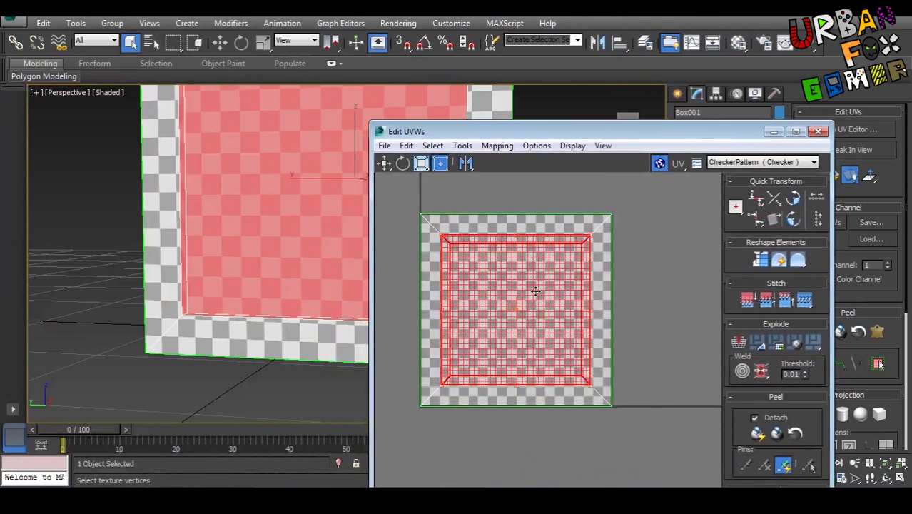
middle_click_drag(535, 291, 564, 298)
left_click(521, 198)
scroll(565, 265, "down", 2)
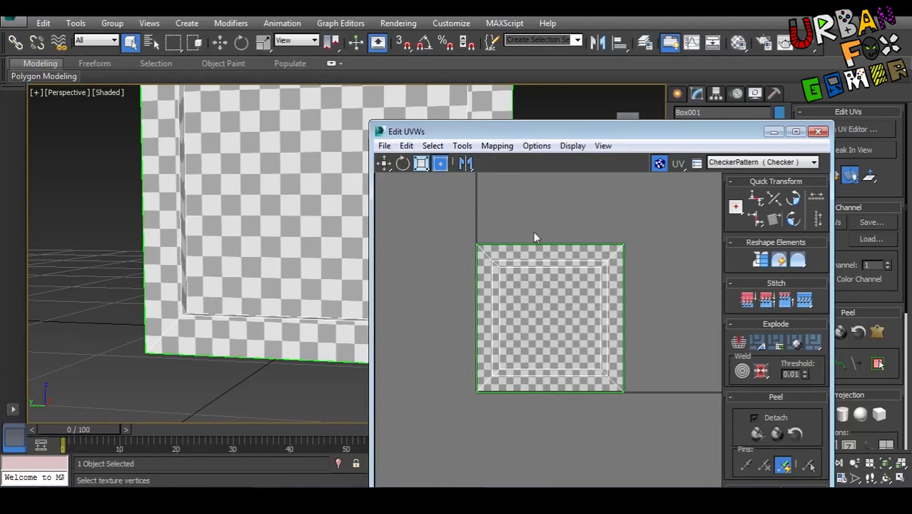
Step: Select the whole UV layout, open the Render UVW Template settings, close them without rendering, and clear the selection
middle_click_drag(520, 232, 533, 246)
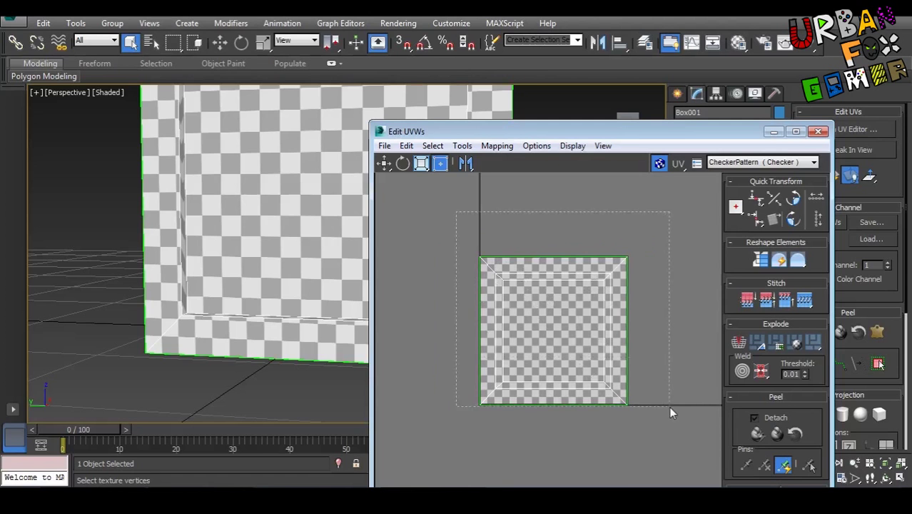
left_click_drag(456, 211, 670, 410)
left_click(475, 146)
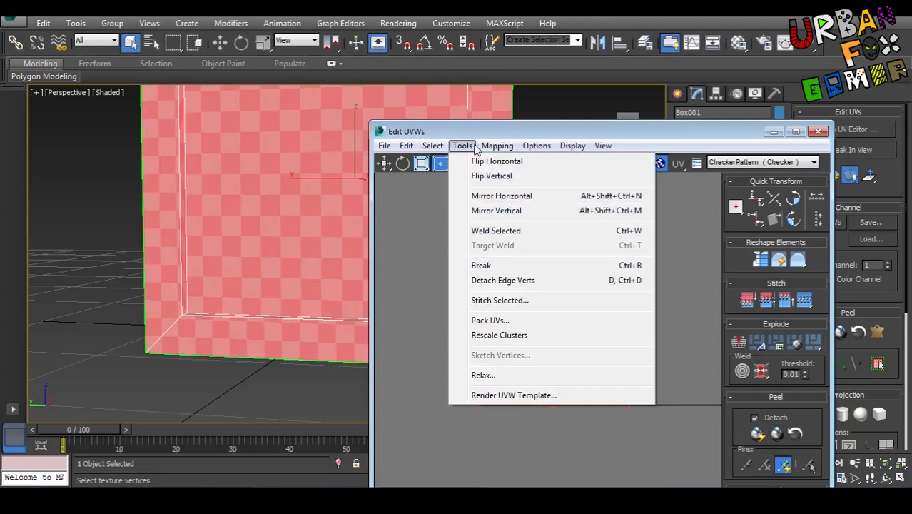
left_click(530, 396)
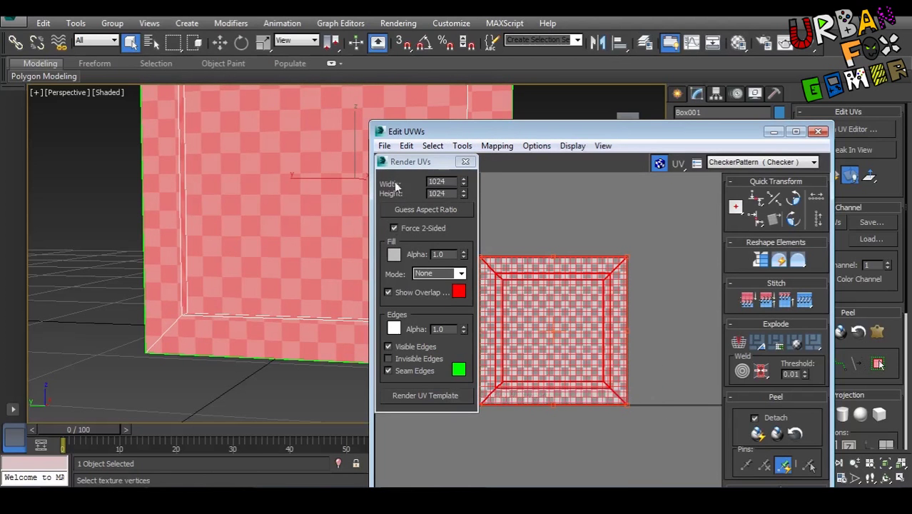
left_click(466, 162)
left_click(556, 220)
Step: Examine the checker pattern on the crate's frame and panels from several sides, with the UV Editor moved clear of the crate
scroll(258, 242, "down", 5)
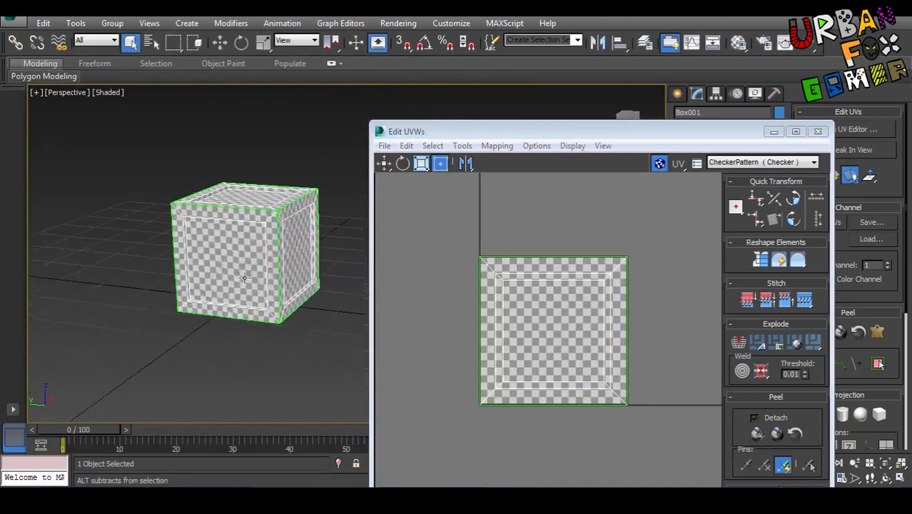
scroll(235, 289, "up", 4)
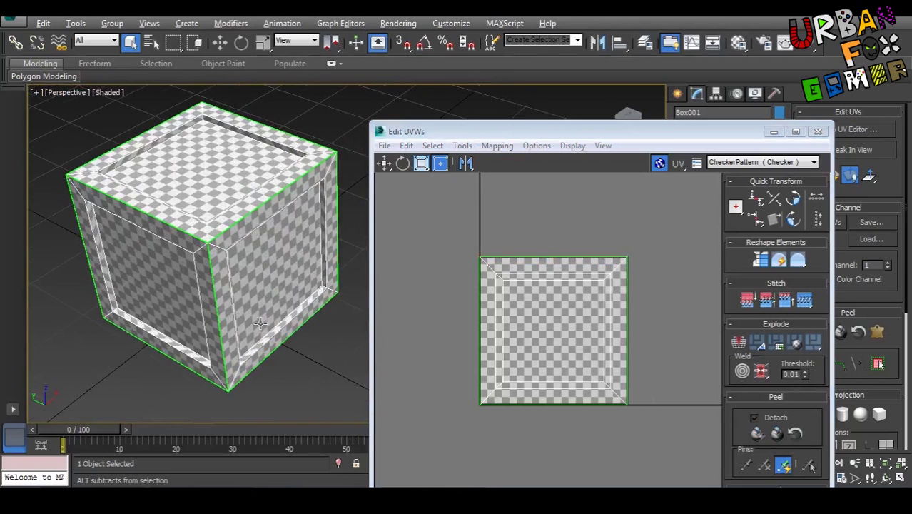
middle_click_drag(258, 323, 206, 306, "alt")
middle_click_drag(327, 269, 336, 221, "alt")
right_click(221, 260)
left_click(205, 224)
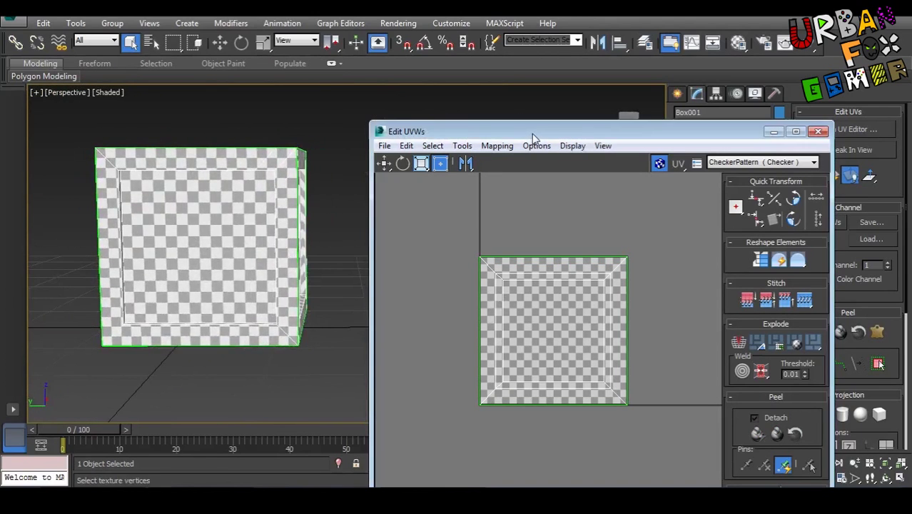
left_click_drag(531, 133, 279, 356)
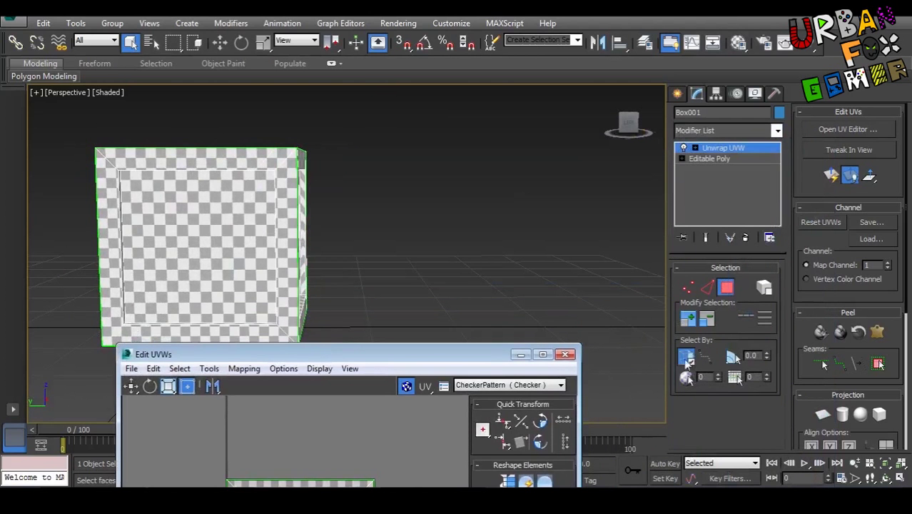
middle_click_drag(542, 278, 401, 300, "alt")
middle_click_drag(286, 268, 351, 219)
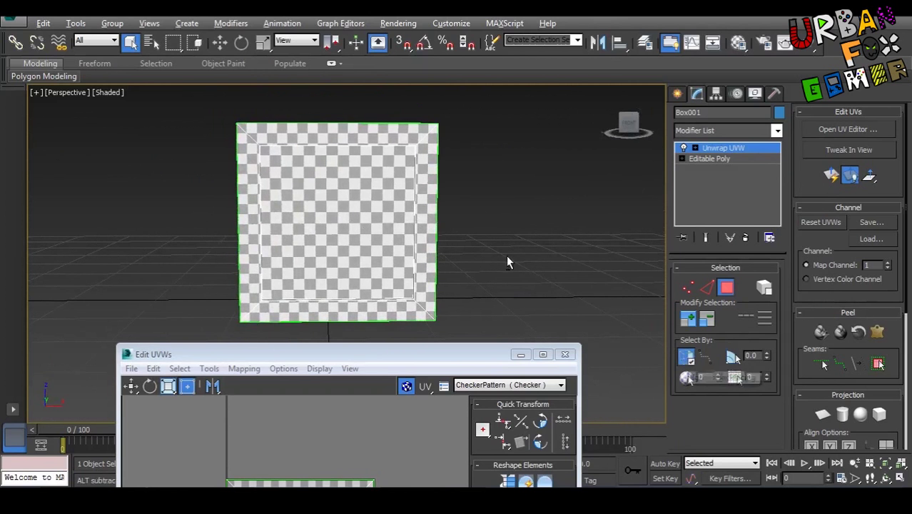
middle_click_drag(505, 258, 653, 337, "alt")
middle_click_drag(426, 192, 382, 254, "alt")
scroll(494, 193, "down", 3)
middle_click_drag(298, 268, 305, 220)
Step: Select all of the crate's polygons and turn off Ignore Backfacing
key("ctrl+a")
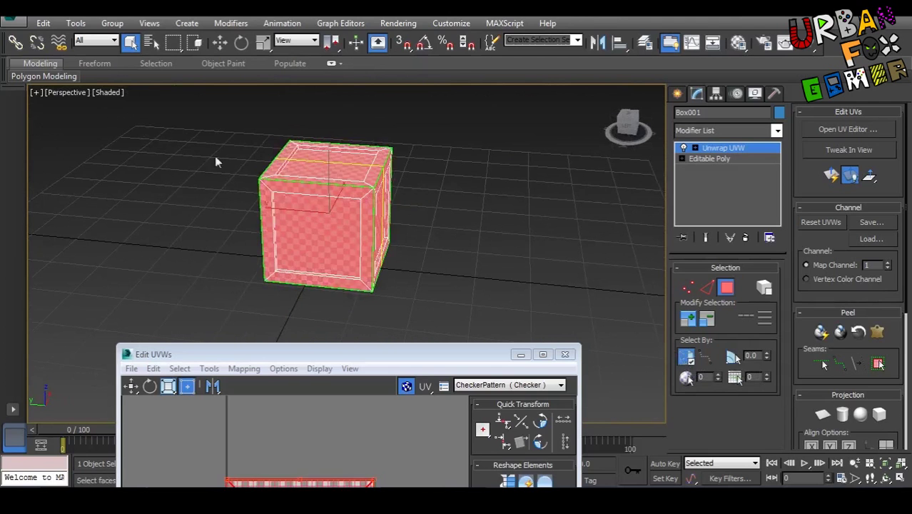
left_click_drag(181, 119, 357, 242)
middle_click_drag(592, 209, 508, 230, "alt")
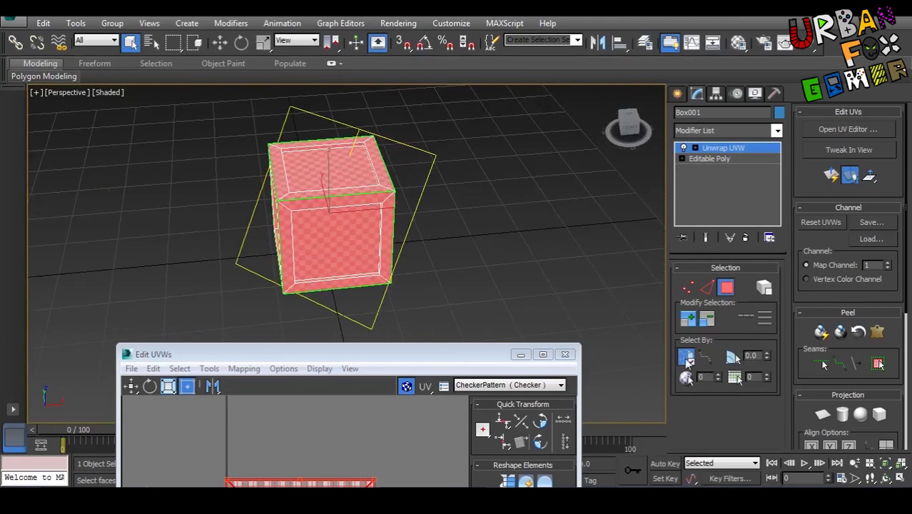
middle_click_drag(628, 350, 213, 141, "alt")
middle_click_drag(523, 362, 372, 219, "alt")
scroll(389, 227, "up", 5)
scroll(407, 239, "down", 5)
middle_click_drag(444, 230, 440, 232, "alt")
Step: In the Front view, subtract the front, back, top and bottom faces from the selection, keeping only the two opposite side faces
key("alt+w")
middle_click(228, 179)
scroll(488, 174, "up", 8)
key("alt+w")
middle_click_drag(500, 186, 554, 151)
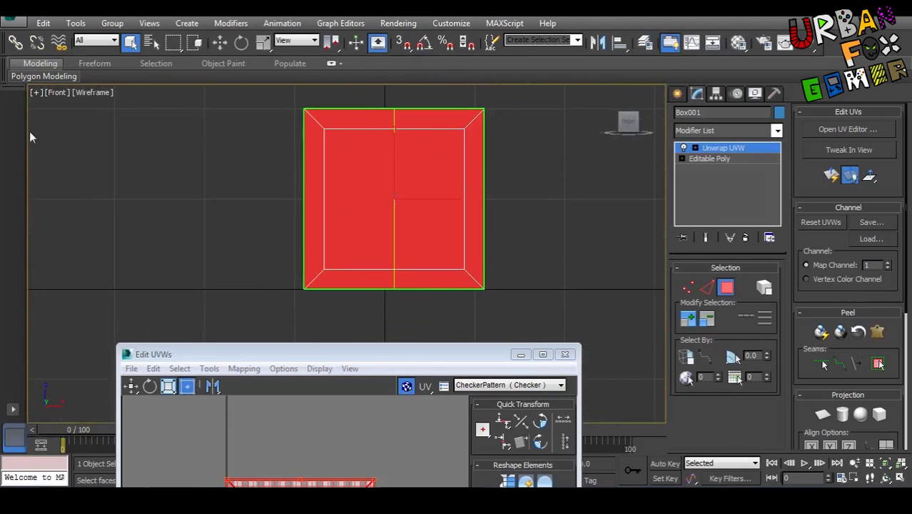
middle_click_drag(301, 153, 225, 163)
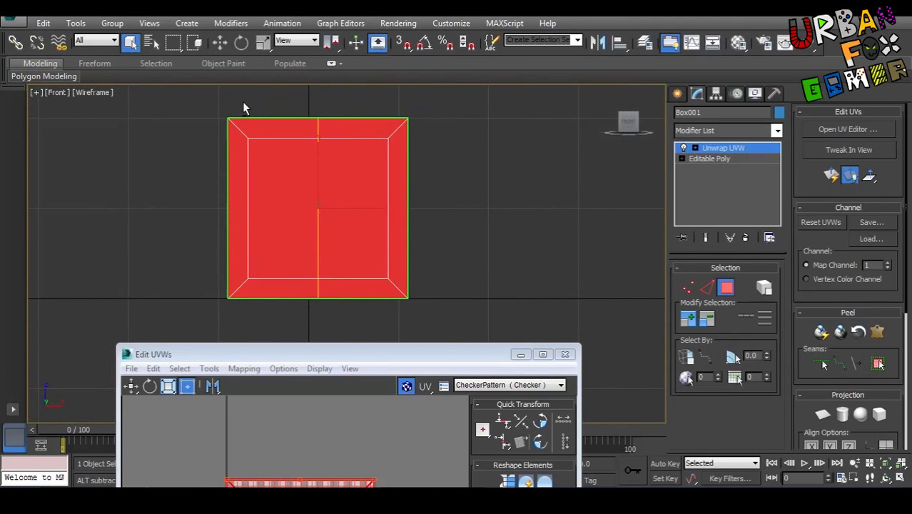
left_click_drag(240, 100, 400, 331)
key("alt+w")
key("alt+w")
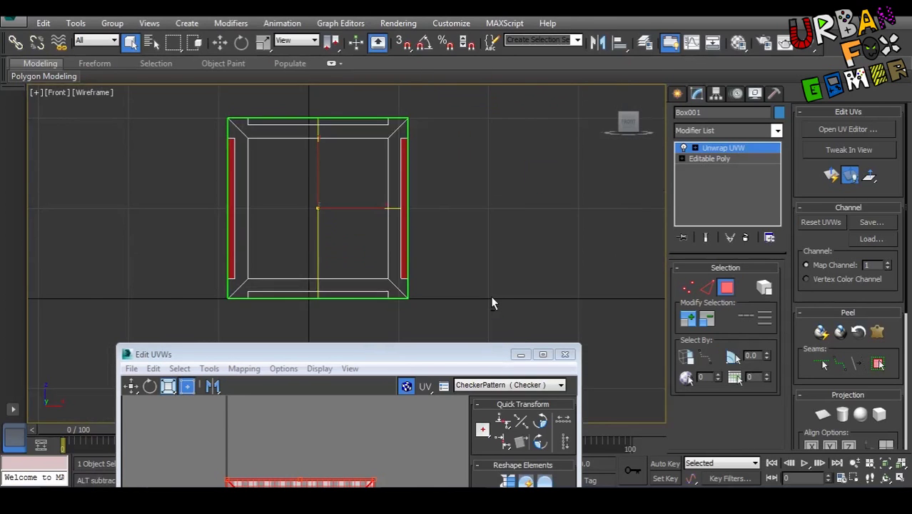
key("alt+w")
right_click(468, 274)
key("alt+w")
middle_click_drag(475, 281, 334, 279, "alt")
middle_click_drag(367, 209, 324, 229, "alt")
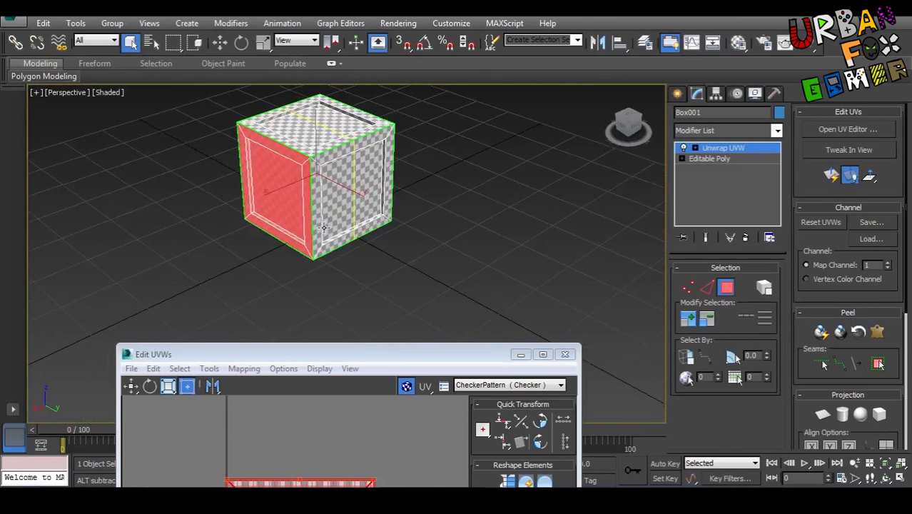
Step: Window-select across the crate's middle in the Left view to select its four upright sides without the top and bottom
left_click_drag(343, 346, 466, 372)
key("alt+w")
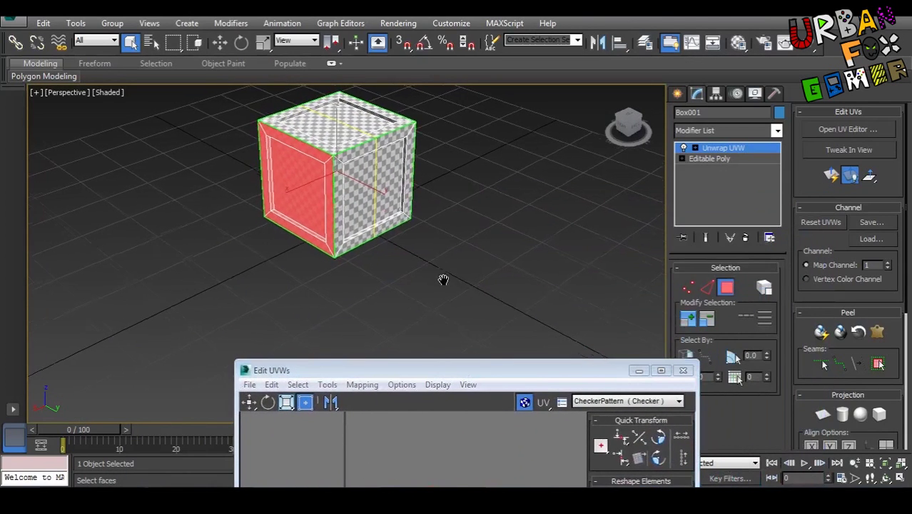
middle_click_drag(520, 182, 510, 188)
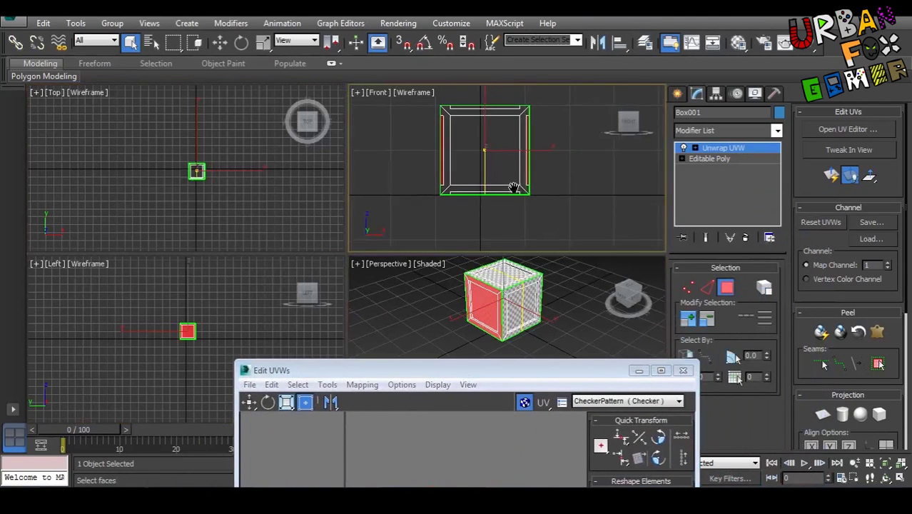
scroll(495, 176, "up", 2)
middle_click_drag(442, 184, 446, 194)
middle_click_drag(157, 346, 149, 343)
scroll(172, 333, "up", 8)
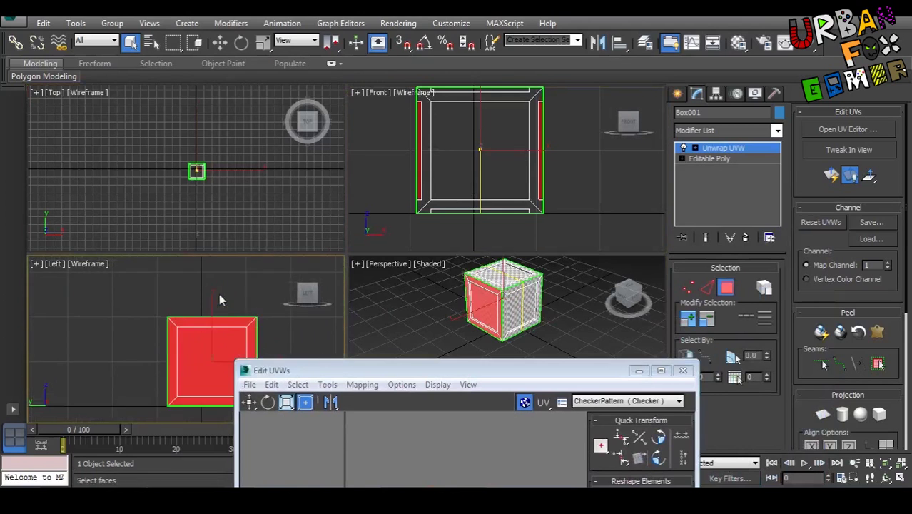
middle_click_drag(151, 279, 104, 306)
left_click(117, 304)
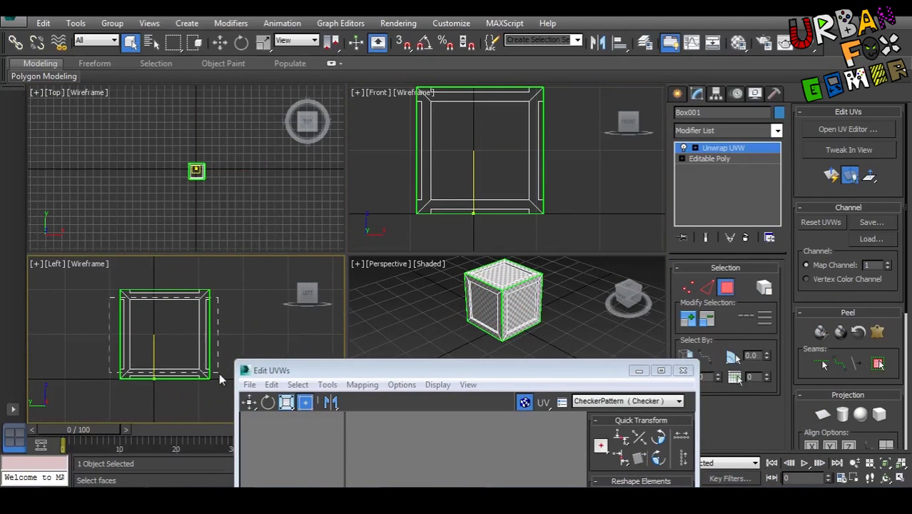
key("ctrl+a")
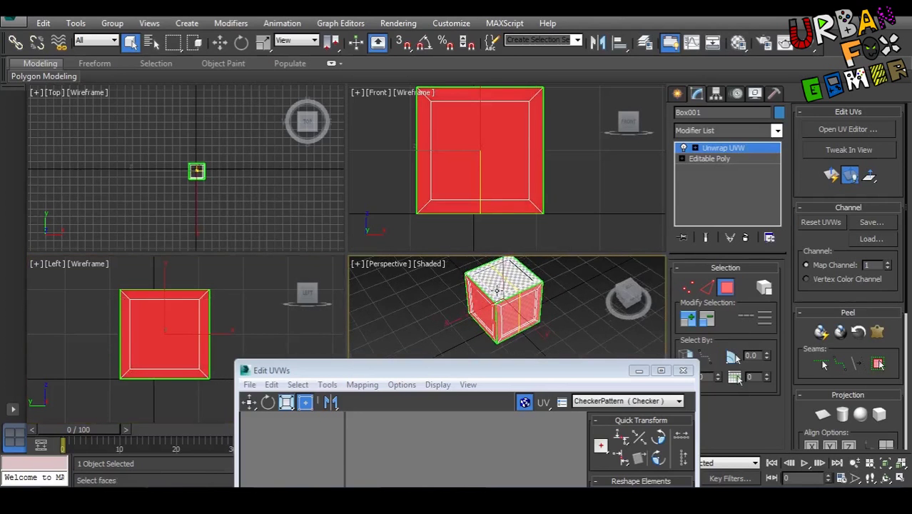
Step: Move the selected sides' UVs horizontally until they sit directly beside the remaining UV island, just outside the checker square's right edge
scroll(487, 353, "up", 3)
left_click_drag(494, 371, 504, 275)
scroll(472, 303, "down", 3)
middle_click_drag(454, 333, 420, 378)
left_click(260, 304)
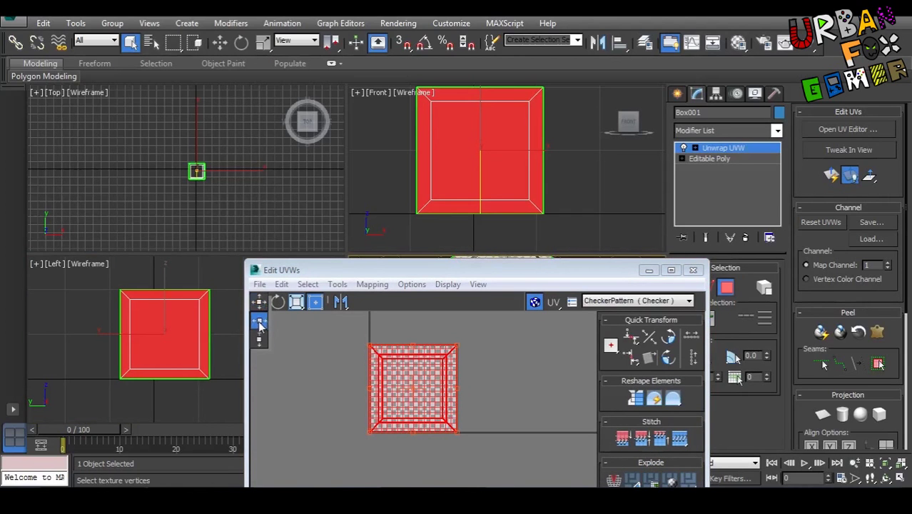
left_click(261, 324)
scroll(399, 414, "up", 3)
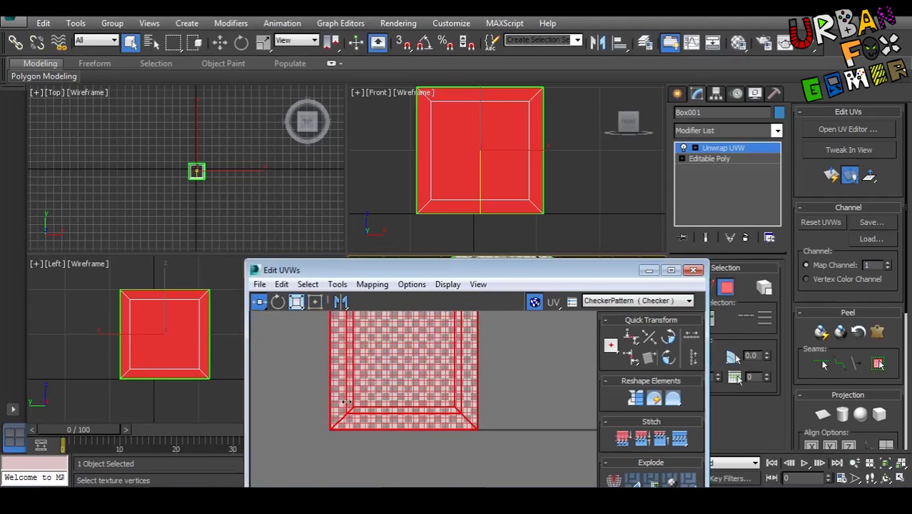
left_click_drag(348, 408, 495, 378)
scroll(473, 410, "up", 8)
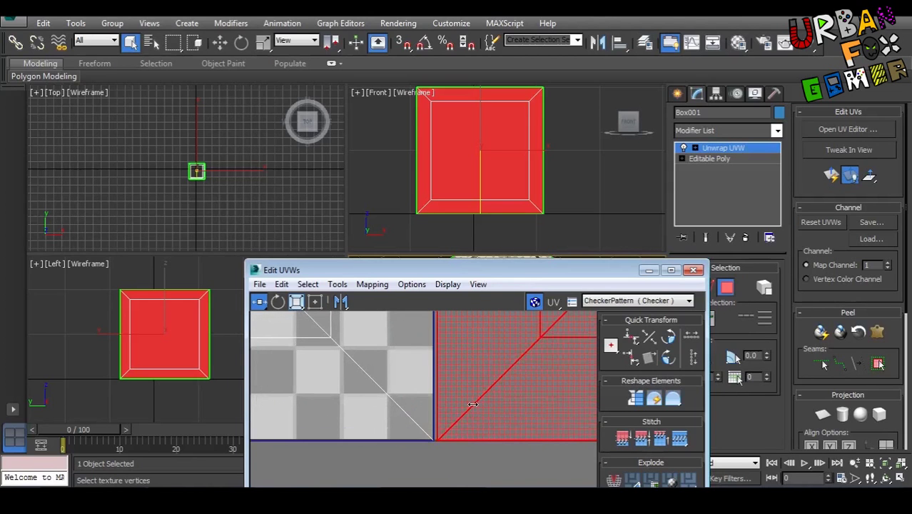
scroll(473, 410, "down", 8)
Step: Select both UV islands and scale them together in Freeform mode to fit side by side in the checker square's upper half
left_click_drag(262, 308, 259, 277)
middle_click_drag(321, 364, 319, 349)
left_click_drag(319, 354, 549, 460)
left_click(317, 303)
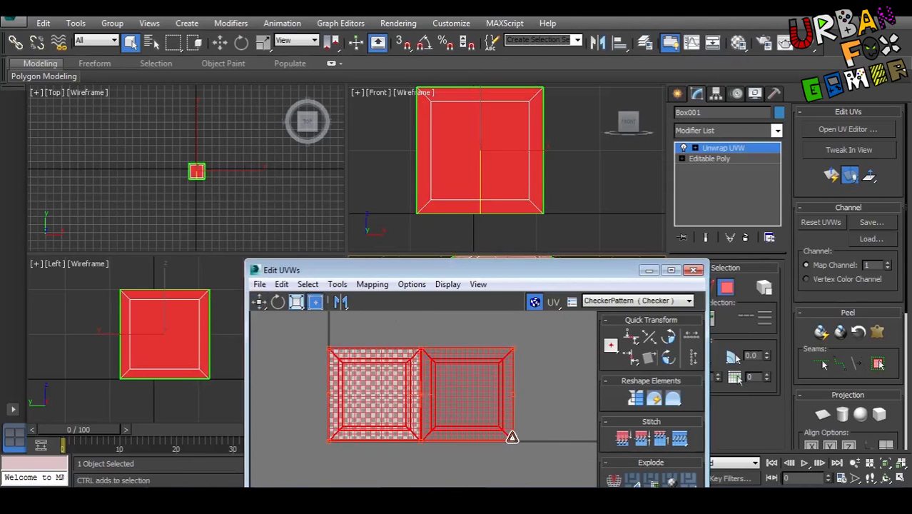
left_click_drag(510, 435, 418, 390)
middle_click_drag(418, 390, 443, 388)
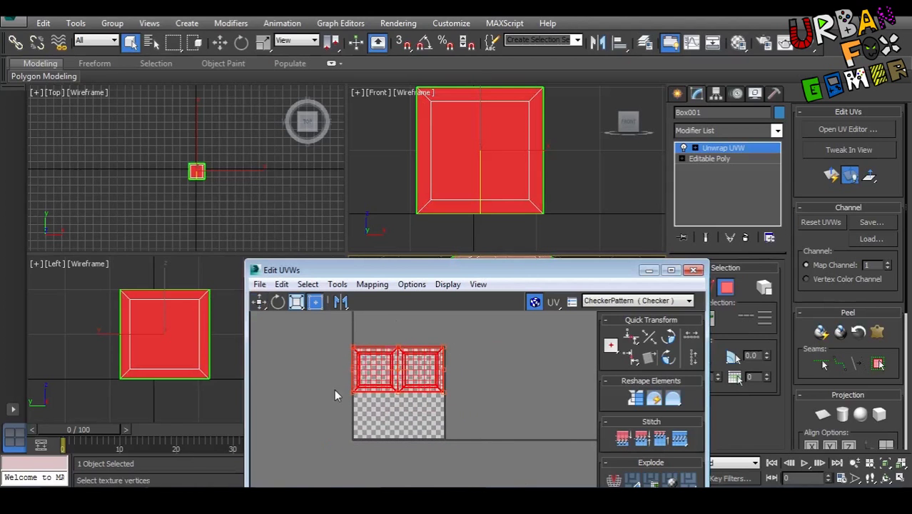
middle_click_drag(355, 387, 416, 351)
scroll(372, 396, "up", 2)
scroll(355, 405, "down", 3)
middle_click_drag(421, 386, 412, 414)
scroll(423, 377, "up", 4)
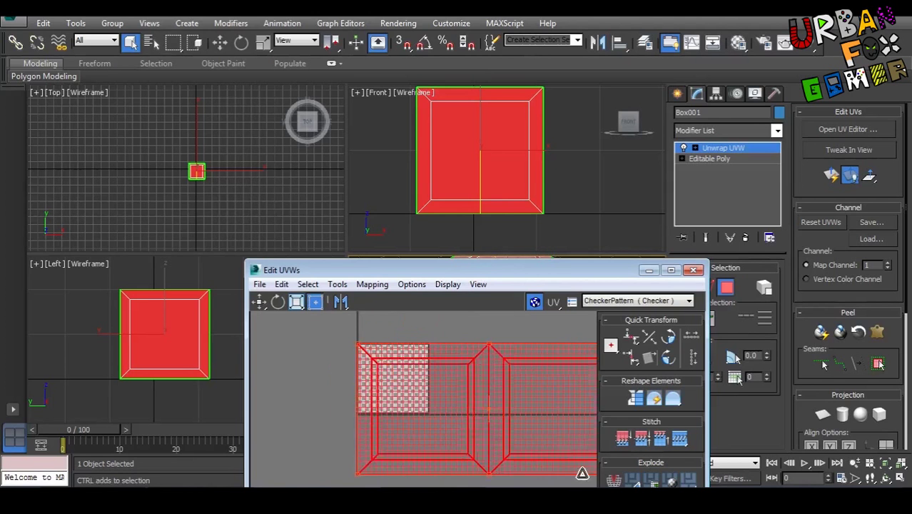
scroll(480, 420, "down", 4)
scroll(462, 400, "up", 1)
scroll(463, 402, "up", 6)
scroll(448, 441, "up", 3)
scroll(447, 441, "up", 5)
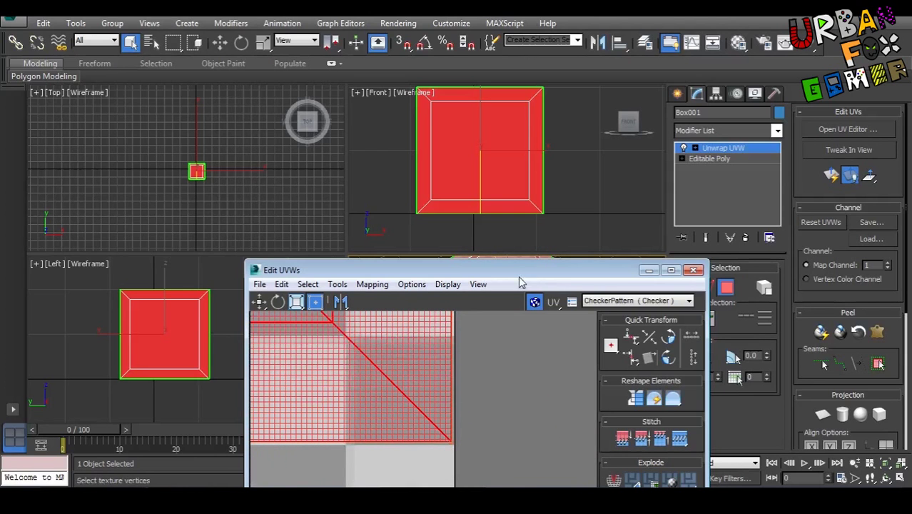
Step: Fine-tune the scale of both islands so their lower-right corner meets the checker square's right edge at mid-height
left_click_drag(518, 278, 604, 206)
scroll(539, 387, "down", 6)
scroll(536, 382, "up", 8)
middle_click_drag(531, 440, 501, 406)
left_click_drag(512, 423, 517, 428)
scroll(515, 415, "down", 3)
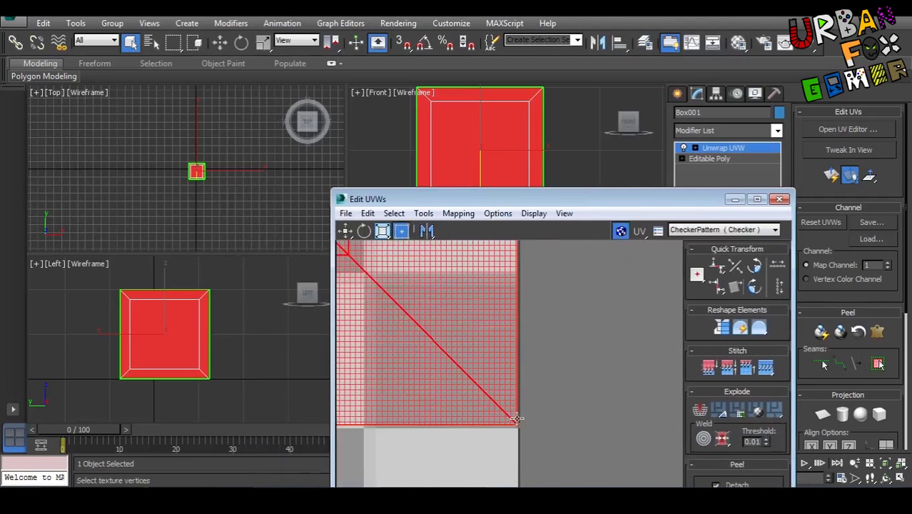
scroll(514, 415, "down", 9)
middle_click_drag(489, 421, 592, 388)
scroll(592, 387, "up", 2)
scroll(537, 384, "down", 2)
middle_click_drag(463, 373, 455, 383)
middle_click_drag(518, 366, 473, 343)
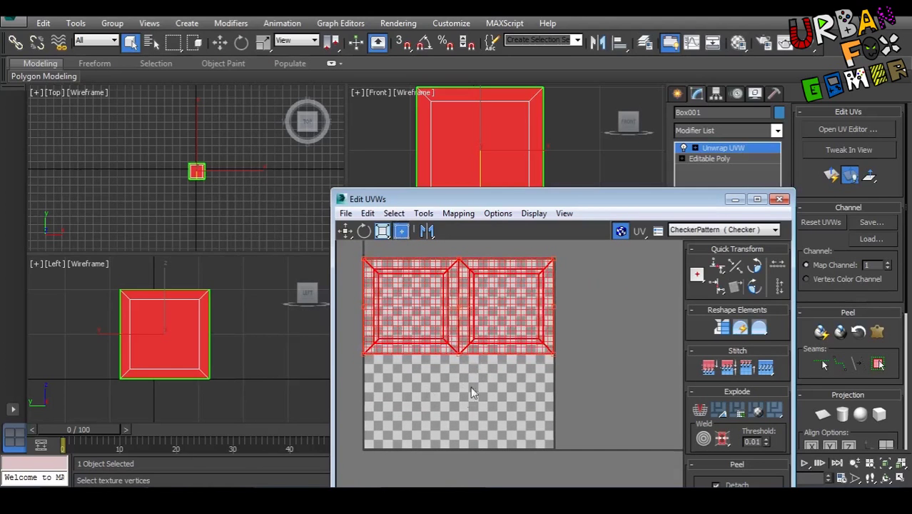
scroll(510, 383, "down", 3)
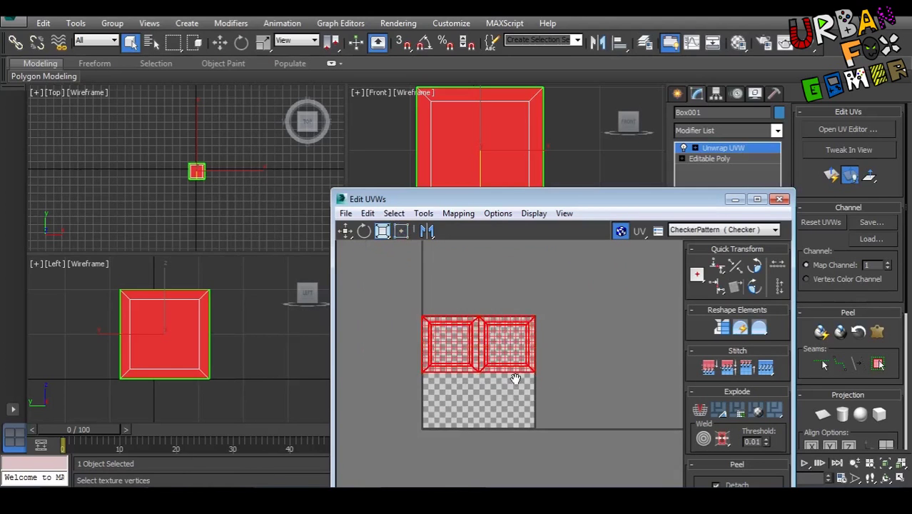
Step: Close the UV editor, maximize the Perspective viewport and examine the unwrapped crate from an angle
scroll(454, 353, "up", 2)
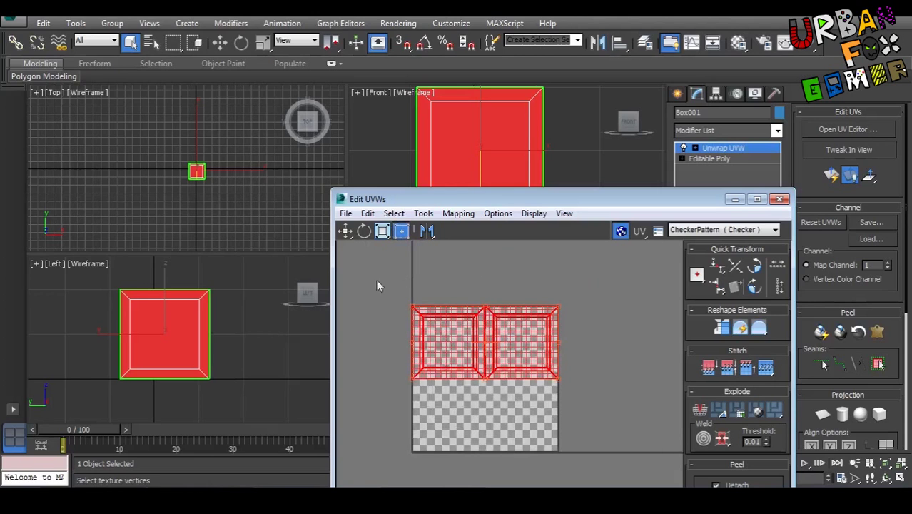
middle_click_drag(614, 303, 626, 293)
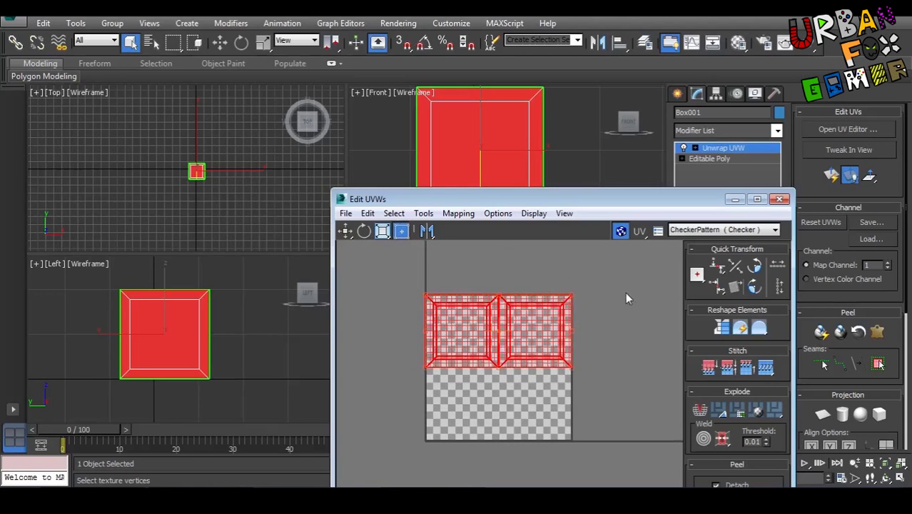
left_click(780, 200)
scroll(589, 323, "down", 3)
key("alt+w")
middle_click_drag(542, 336, 345, 304, "alt")
scroll(443, 297, "up", 3)
middle_click_drag(470, 324, 438, 330)
middle_click_drag(515, 326, 438, 266, "alt")
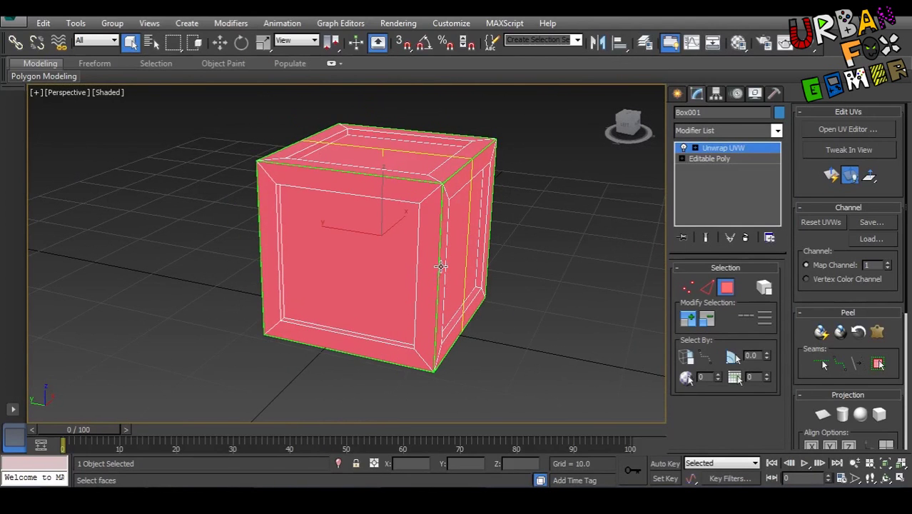
left_click(846, 129)
left_click(423, 212)
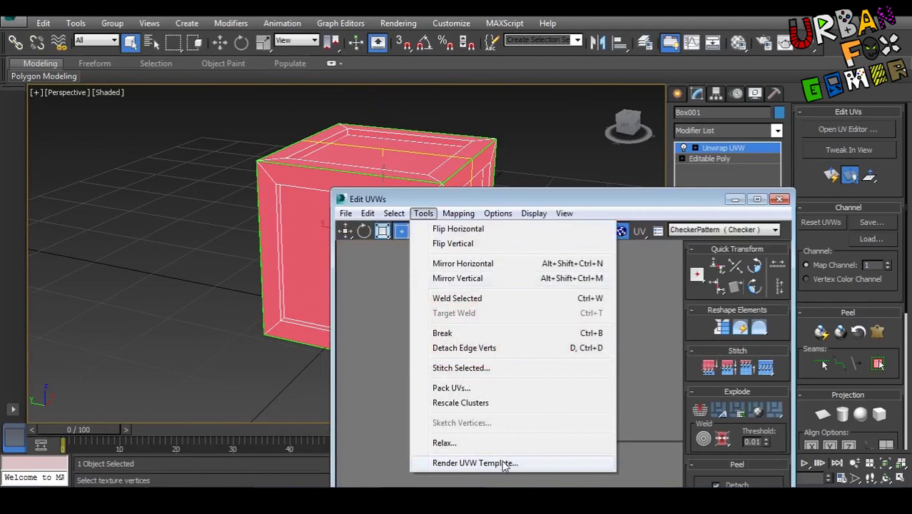
left_click(782, 199)
Step: Convert the unwrapped crate to an Editable Poly, collapsing its Unwrap UVW modifier
right_click(434, 217)
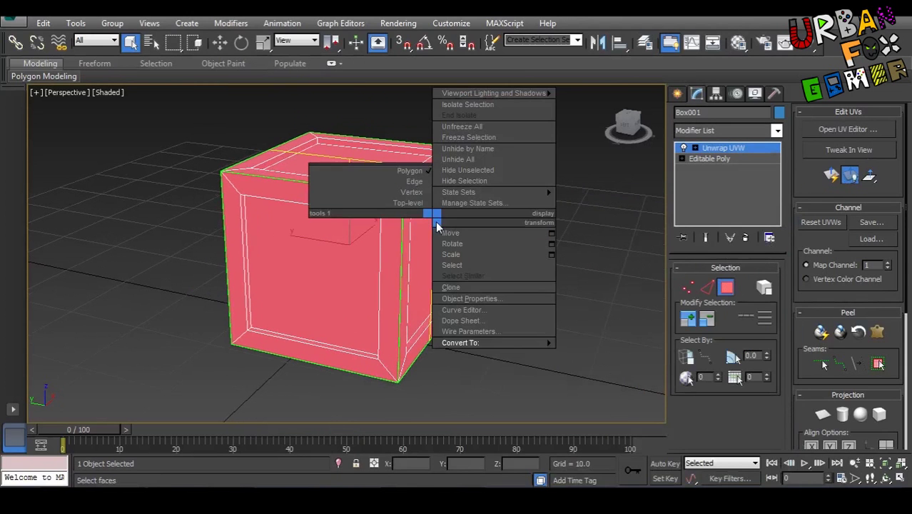
mouse_move(539, 345)
left_click(578, 351)
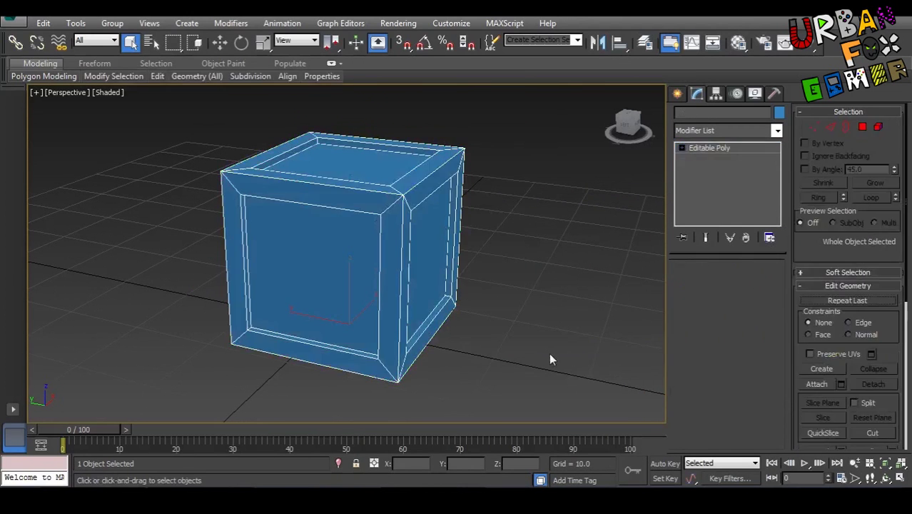
Step: Clone the crate along the Y axis as a single copy beside the original and name it "nitro crate"
left_click(550, 347)
left_click(375, 281)
scroll(377, 292, "down", 3)
key("w")
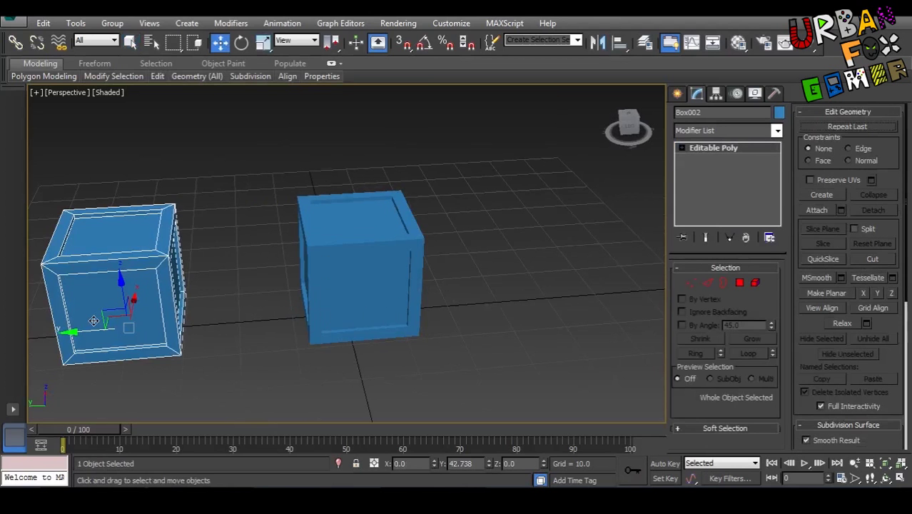
mouse_move(93, 320)
left_mouse_down()
mouse_move(267, 318)
mouse_move(88, 331)
left_mouse_up()
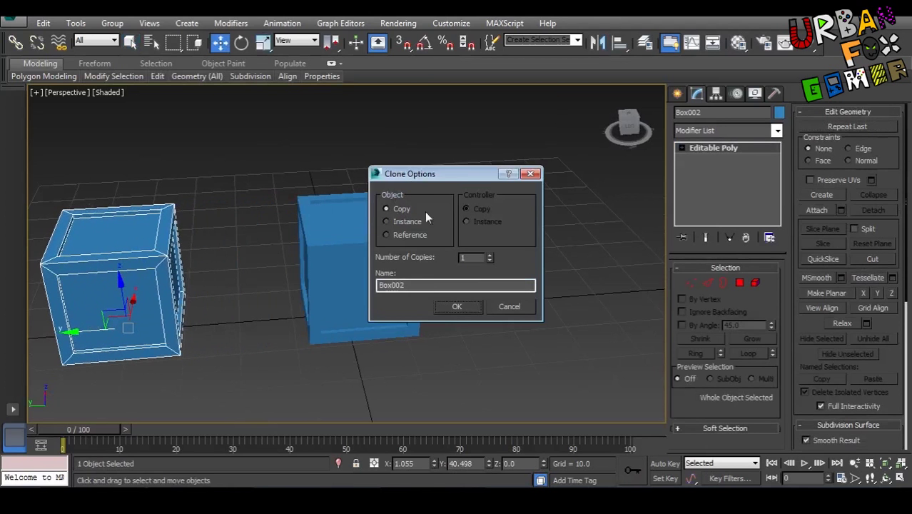
left_click_drag(440, 285, 373, 286)
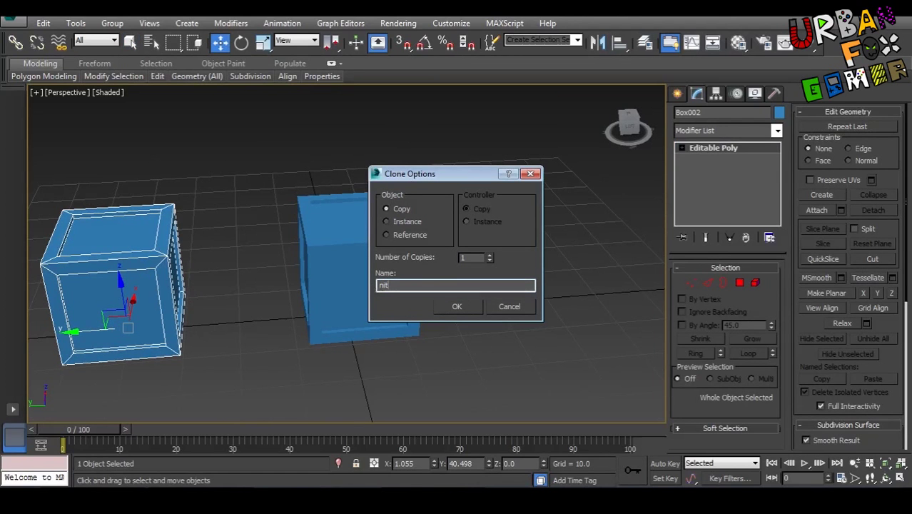
key("Return")
Step: Rename the original crate "tnt crate" and deselect it
left_click(362, 291)
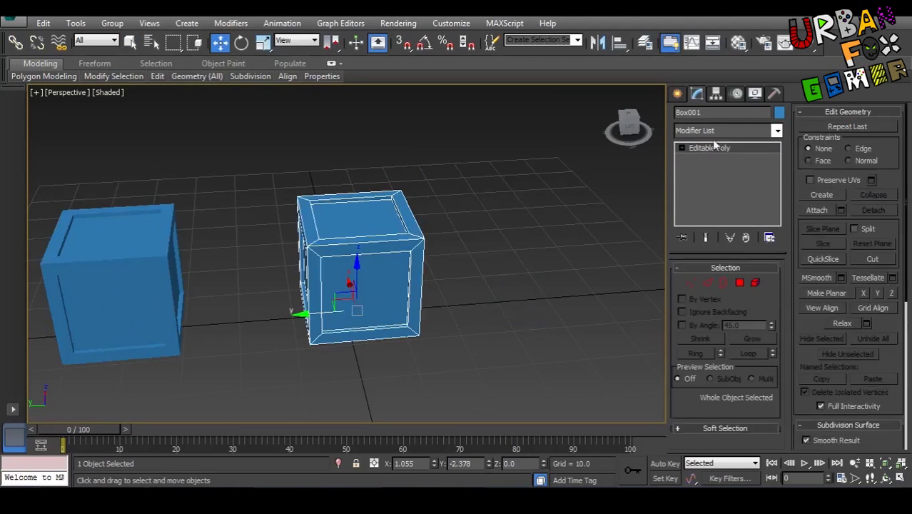
type("tnt crate")
middle_click_drag(472, 274, 507, 303)
left_click(558, 345)
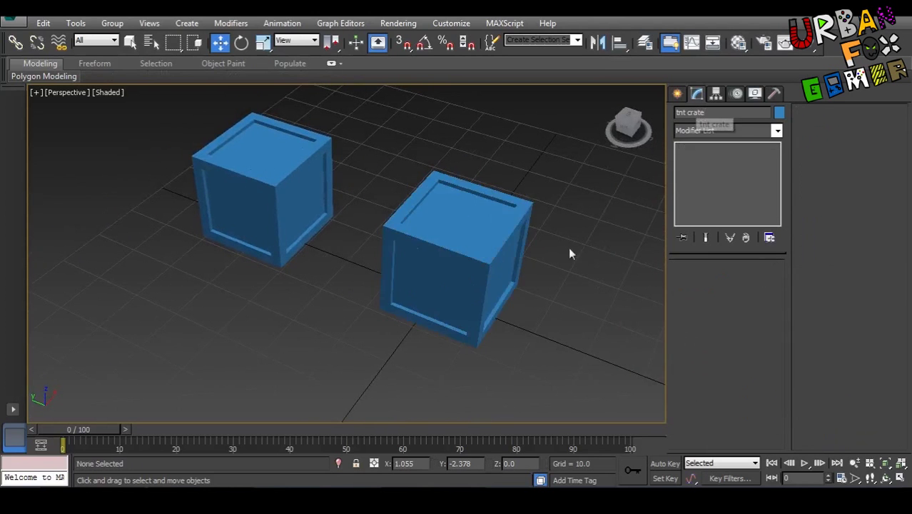
Step: Select the nitro crate and attach the tnt crate to it as one object
middle_click_drag(569, 225, 461, 282, "alt")
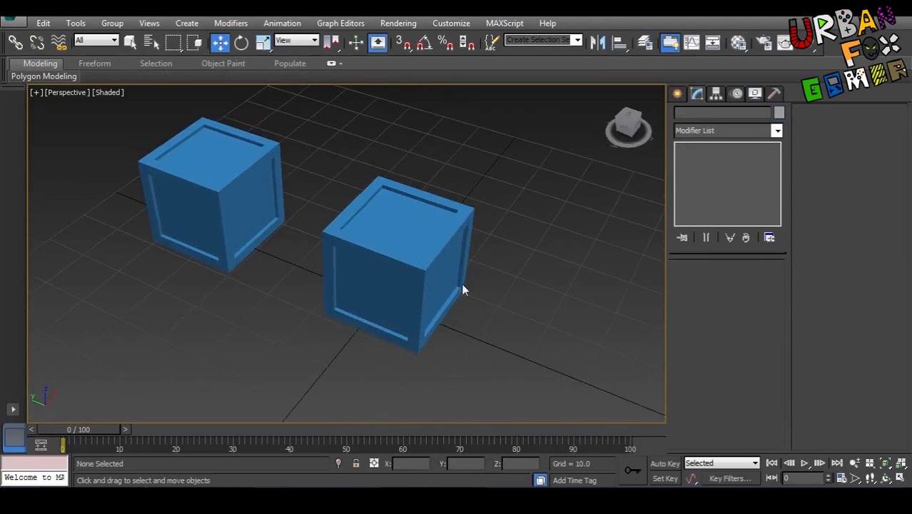
left_click(400, 261)
middle_click_drag(401, 261, 298, 233, "alt")
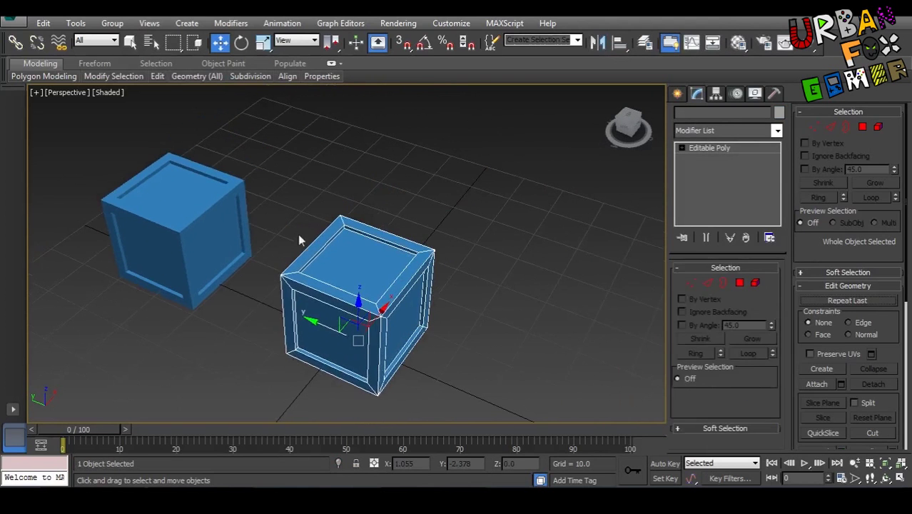
left_click(241, 212)
middle_click_drag(413, 278, 447, 273, "alt")
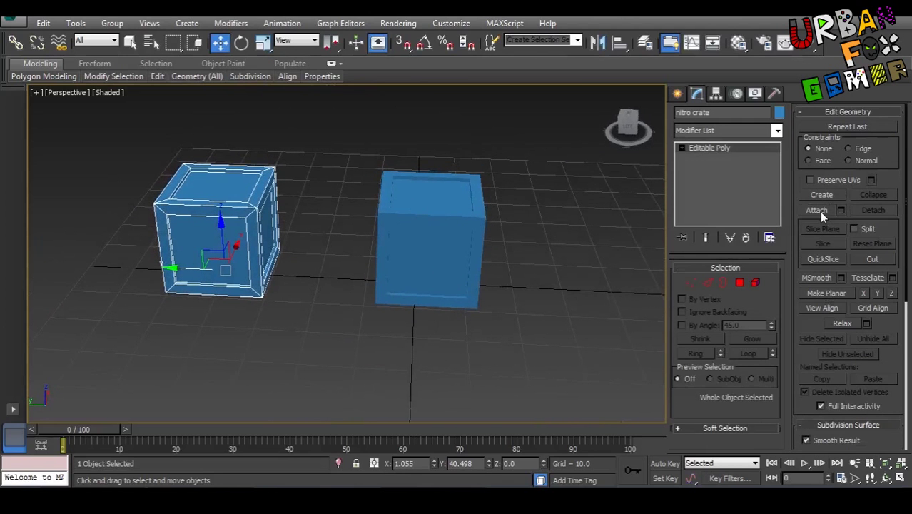
left_click(820, 211)
left_click(420, 225)
middle_click_drag(499, 244, 430, 300, "alt")
key("w")
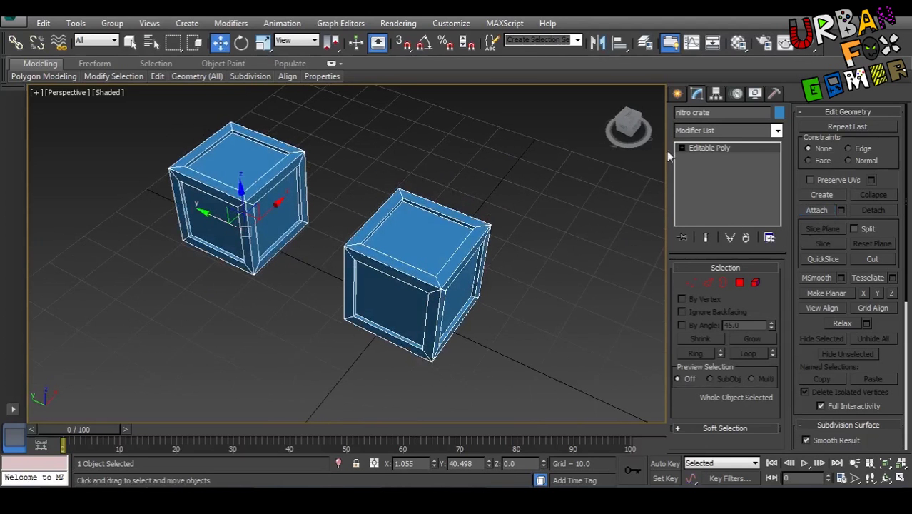
Step: Apply an Unwrap UVW modifier to the combined crates and open the UV editor
left_click(736, 131)
scroll(722, 151, "down", 15)
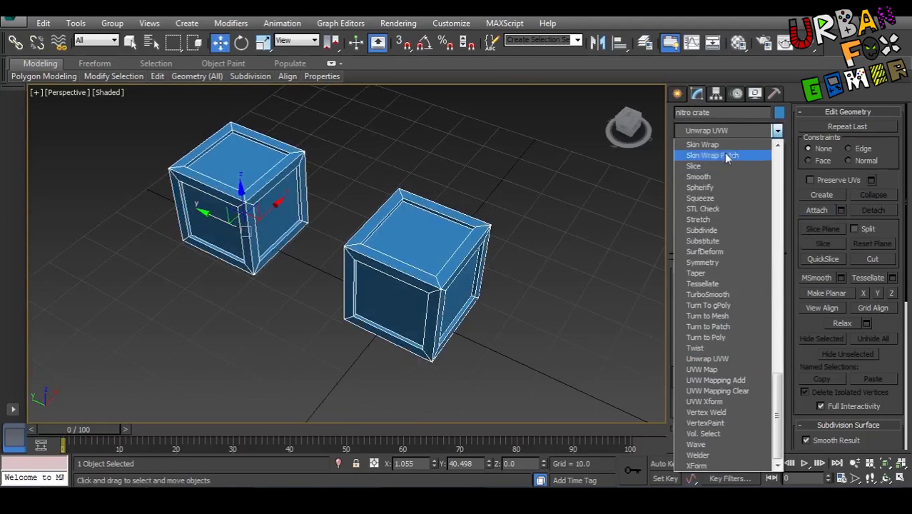
left_click(713, 361)
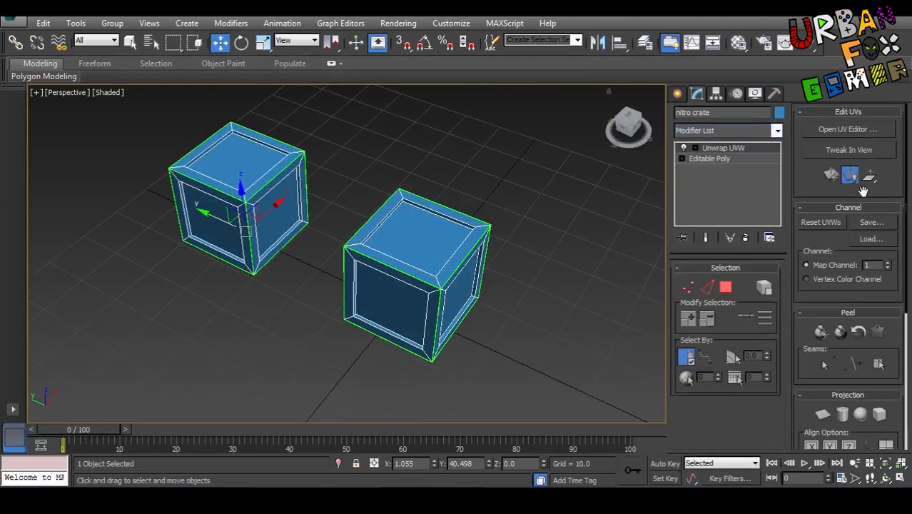
left_click(855, 133)
Step: Turn off element selection and select all faces of the original crate without those of the copy
middle_click_drag(200, 351, 231, 324)
scroll(501, 257, "down", 3)
middle_click_drag(501, 256, 600, 294)
right_click(585, 261)
left_click(542, 215)
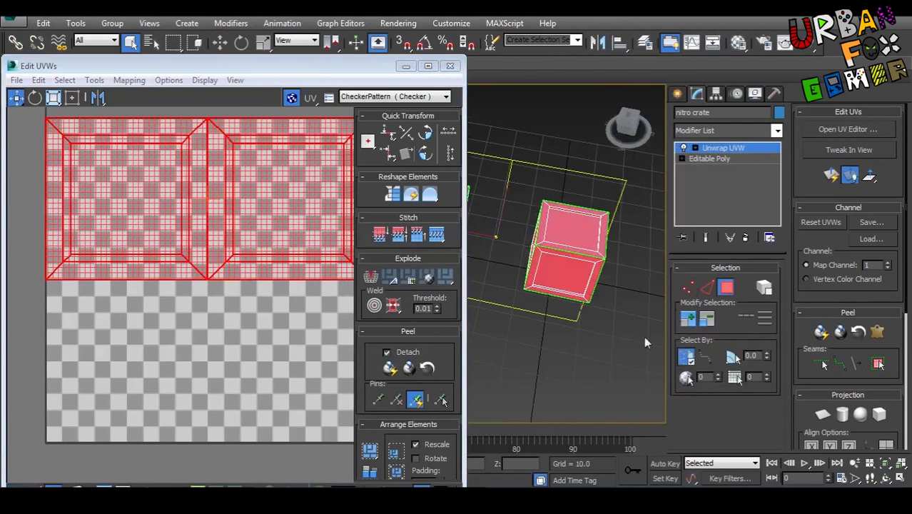
middle_click_drag(599, 353, 635, 350, "alt")
left_click(687, 358)
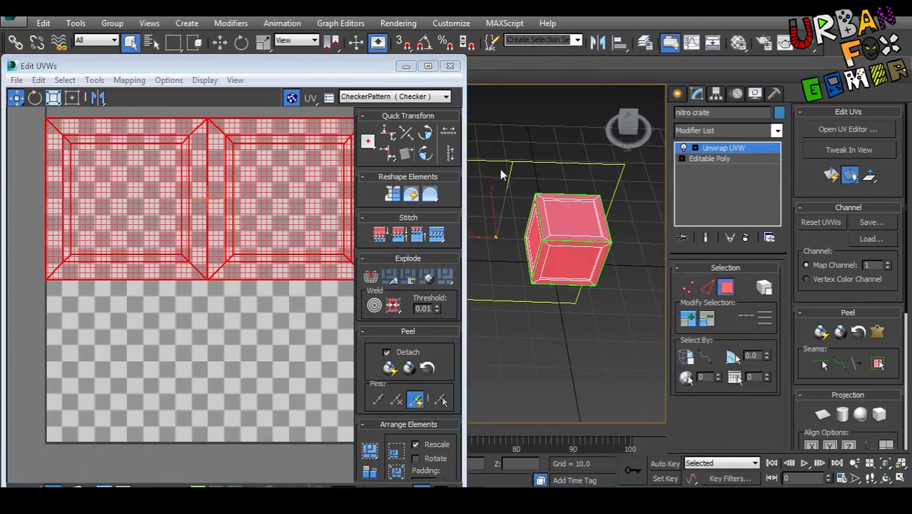
middle_click_drag(242, 179, 212, 150)
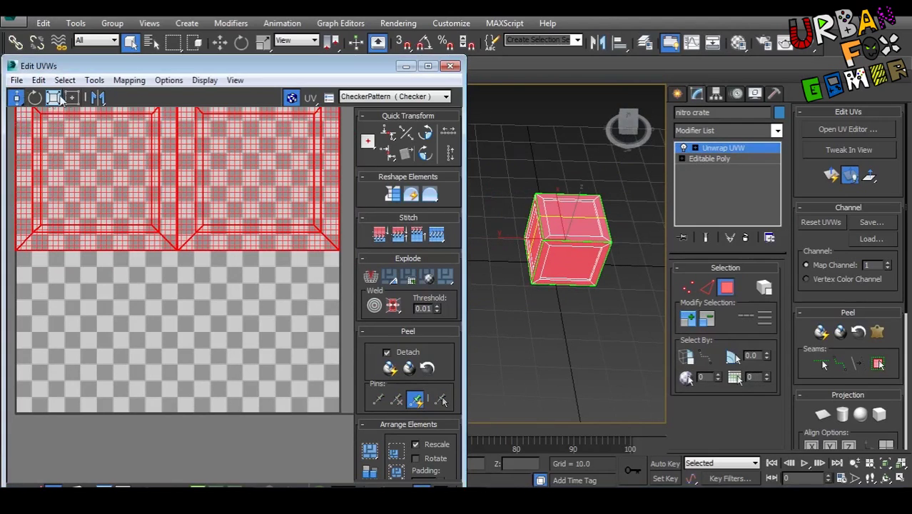
Step: Move the selected crate's UVs straight down to fill the checker square's lower half, then clear the face selection
left_click_drag(246, 143, 281, 306)
scroll(216, 293, "up", 8)
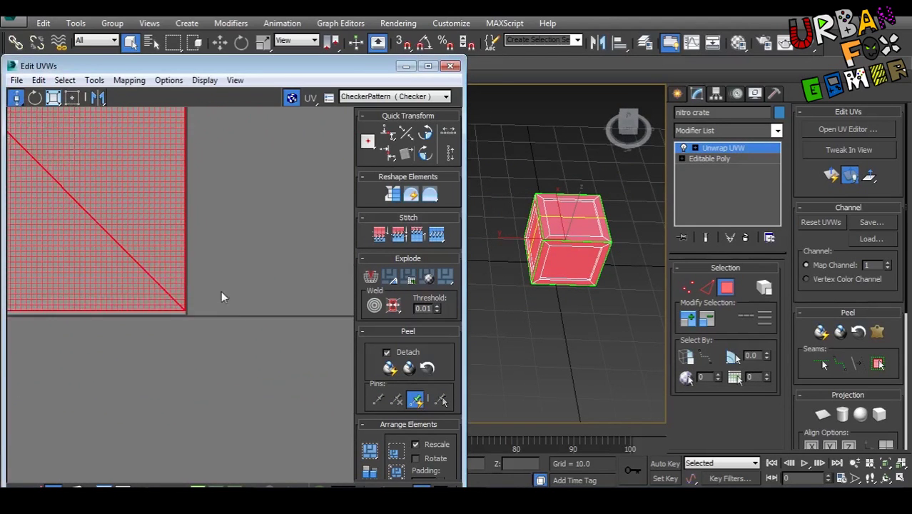
scroll(185, 295, "up", 6)
left_click_drag(175, 360, 177, 391)
scroll(210, 343, "down", 6)
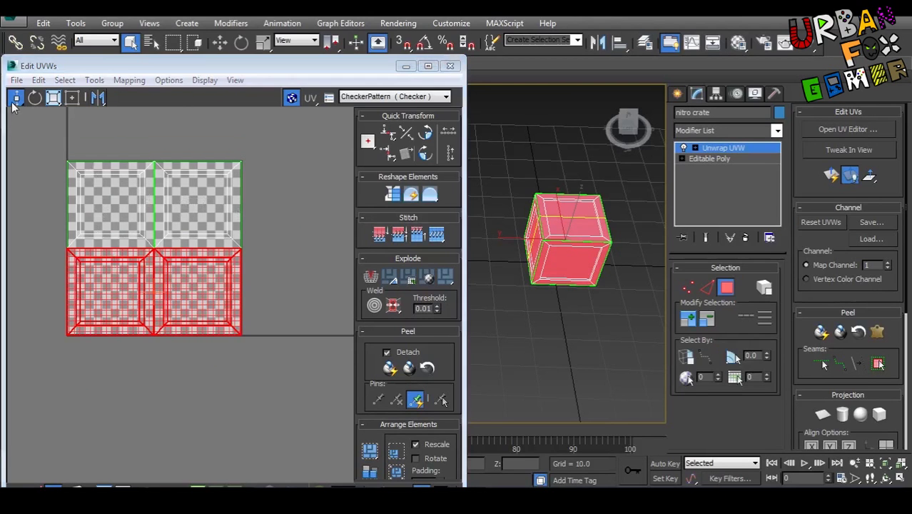
left_click(107, 163)
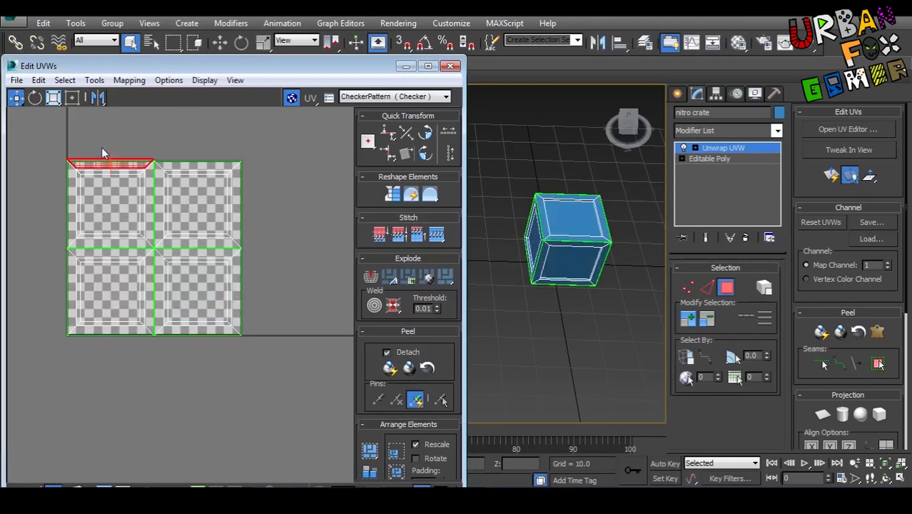
left_click(111, 142)
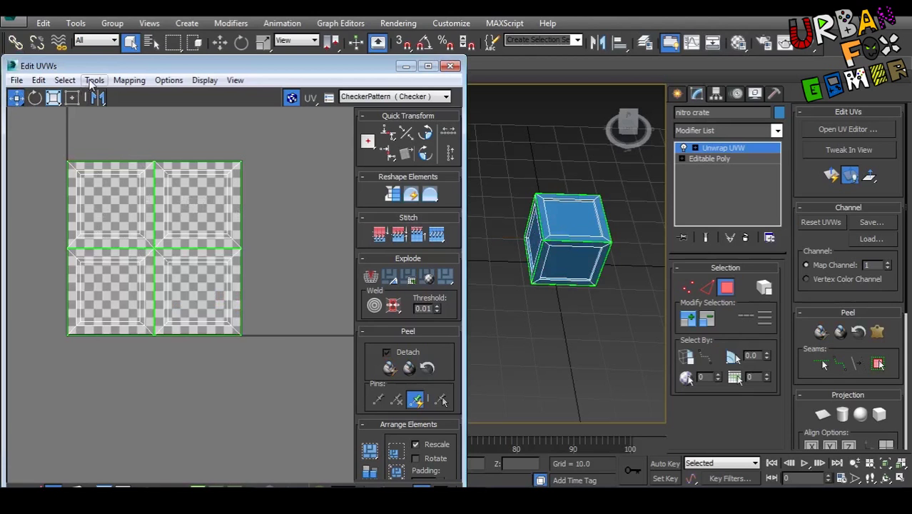
Step: Open the UVW template rendering options and set the width and height to 512
left_click(93, 80)
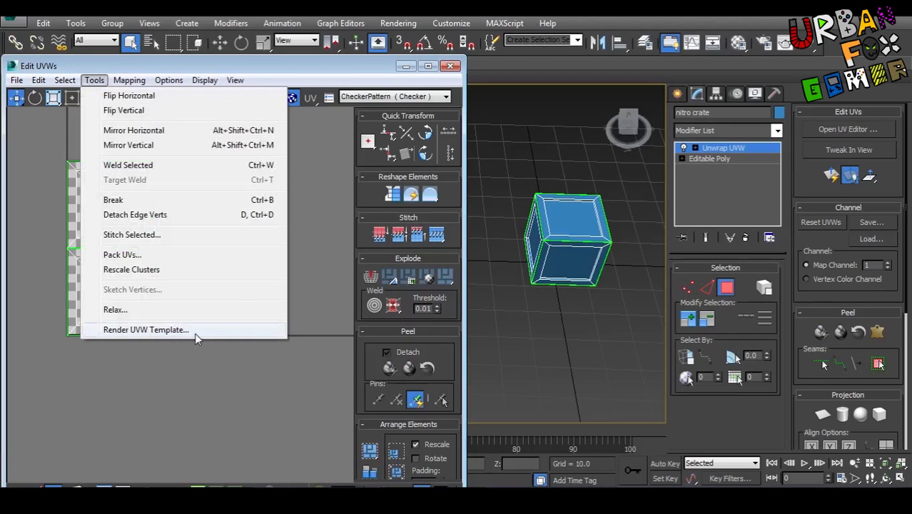
left_click(146, 329)
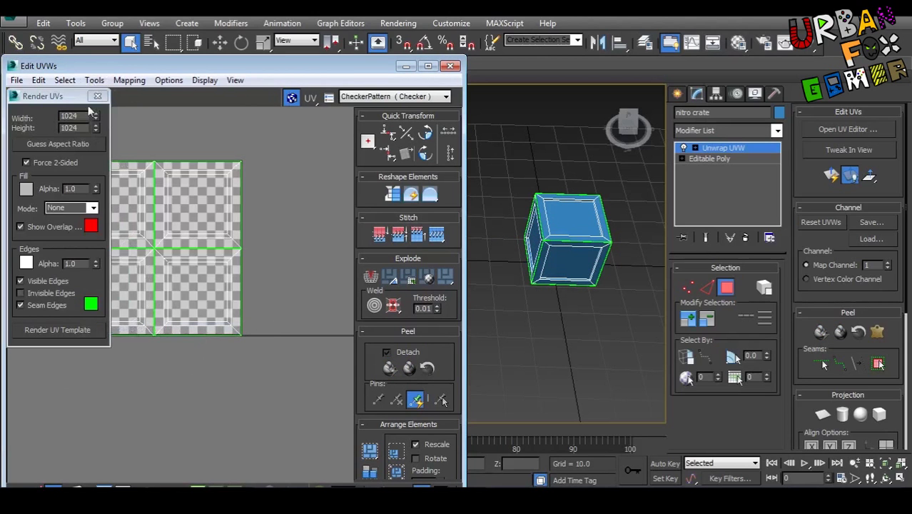
left_click_drag(63, 97, 329, 117)
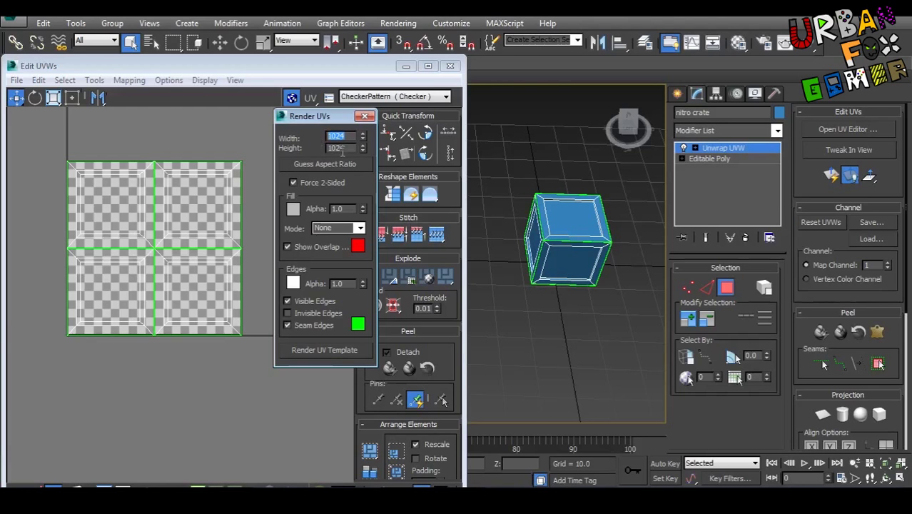
type("5")
type("512")
left_click_drag(335, 124, 334, 155)
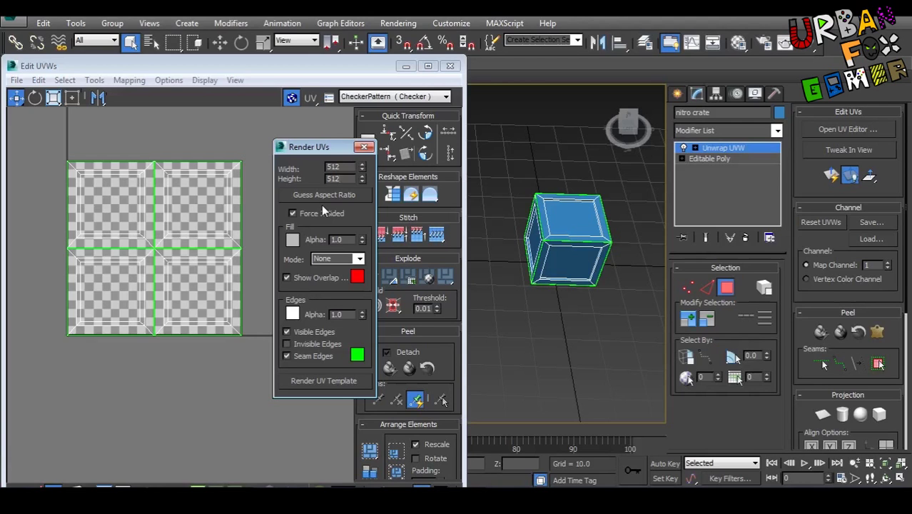
left_click(231, 187)
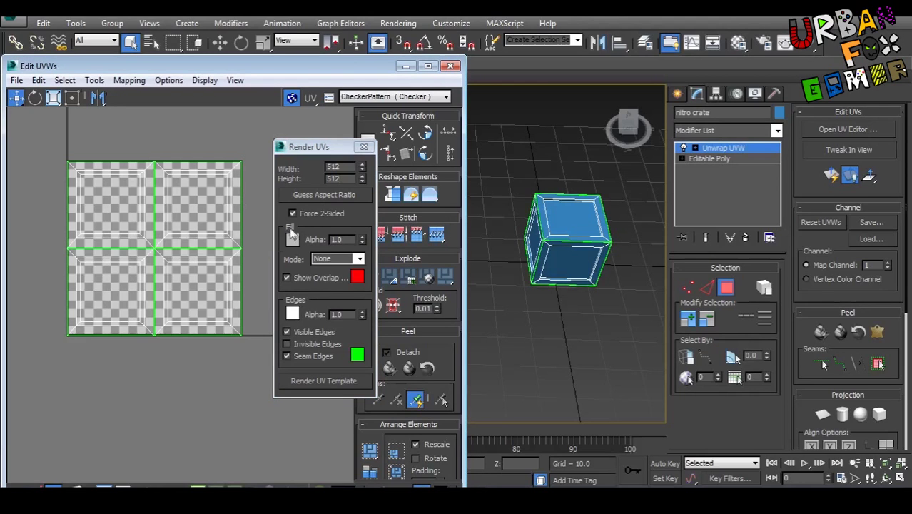
Step: Render the UV template and inspect the seams where the four islands meet
left_click(335, 380)
scroll(564, 322, "up", 1)
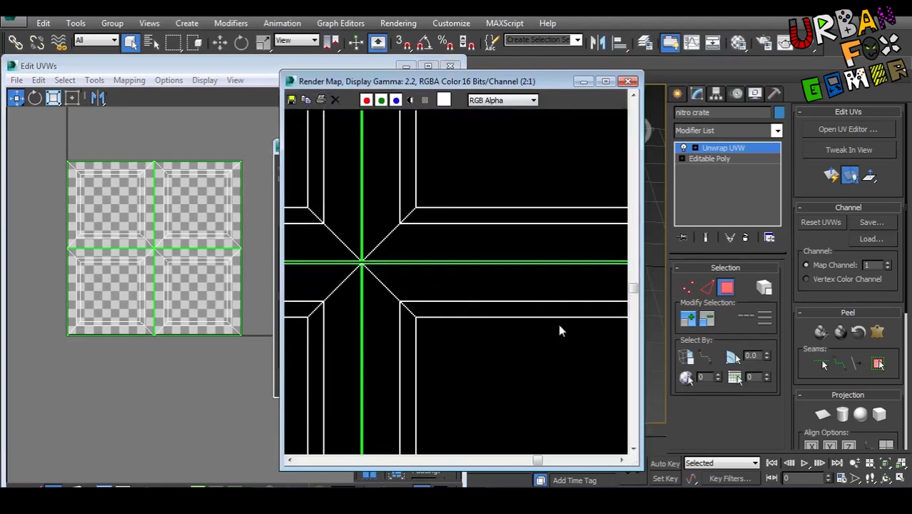
scroll(376, 262, "up", 1)
middle_click_drag(549, 446, 483, 298)
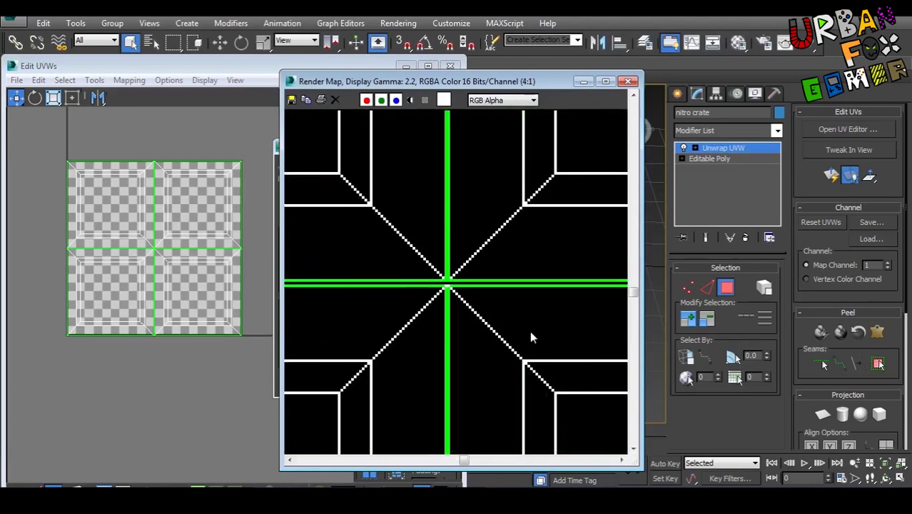
middle_click_drag(541, 392, 520, 328)
scroll(426, 232, "down", 2)
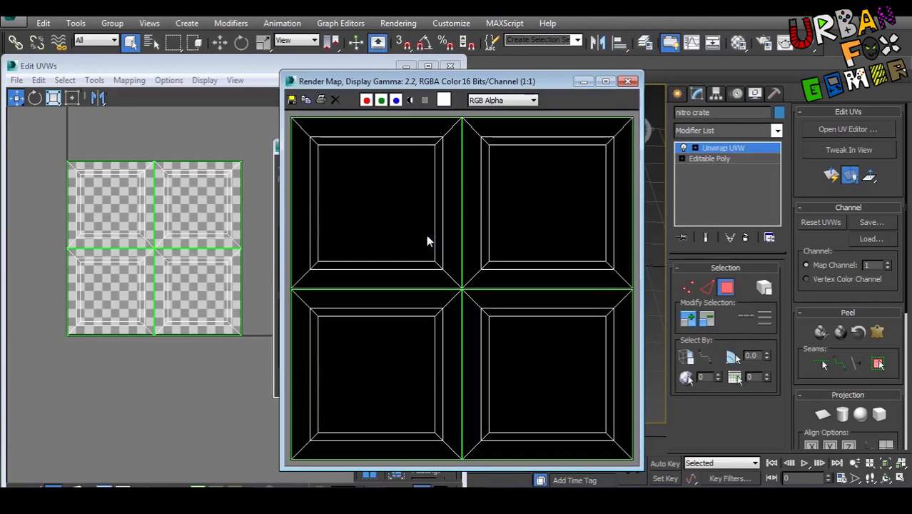
Step: Save the rendered template as template.png in the crate folder, with RGB 24 bit colors and an alpha channel
left_click(292, 99)
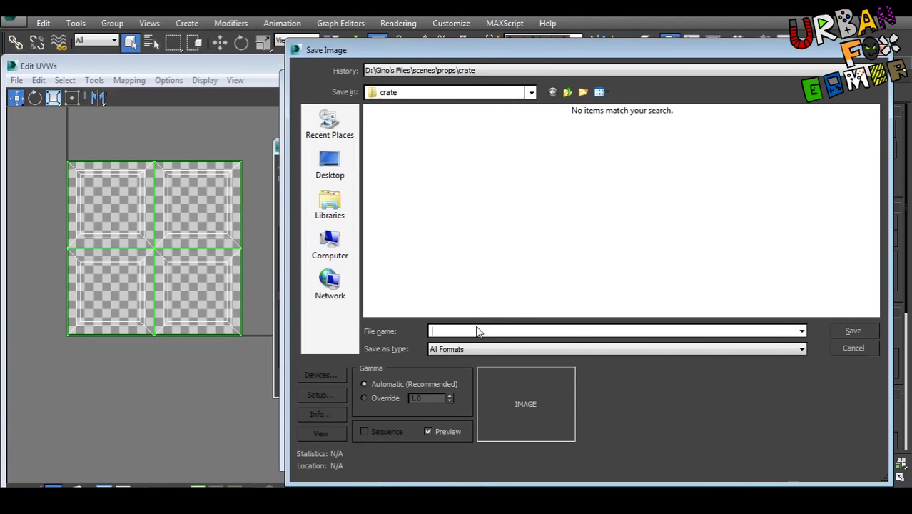
type("template.png")
left_click(852, 334)
left_click(375, 187)
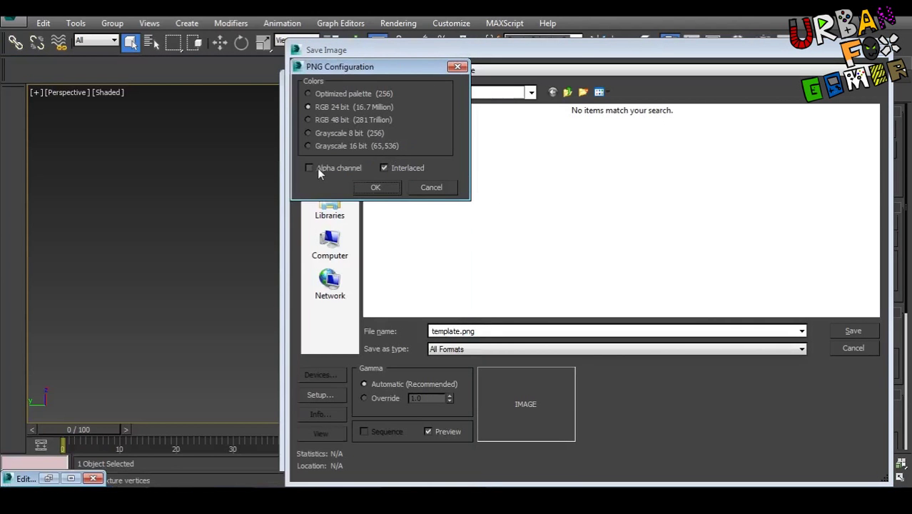
left_click(311, 170)
left_click(308, 119)
left_click(329, 107)
left_click(376, 187)
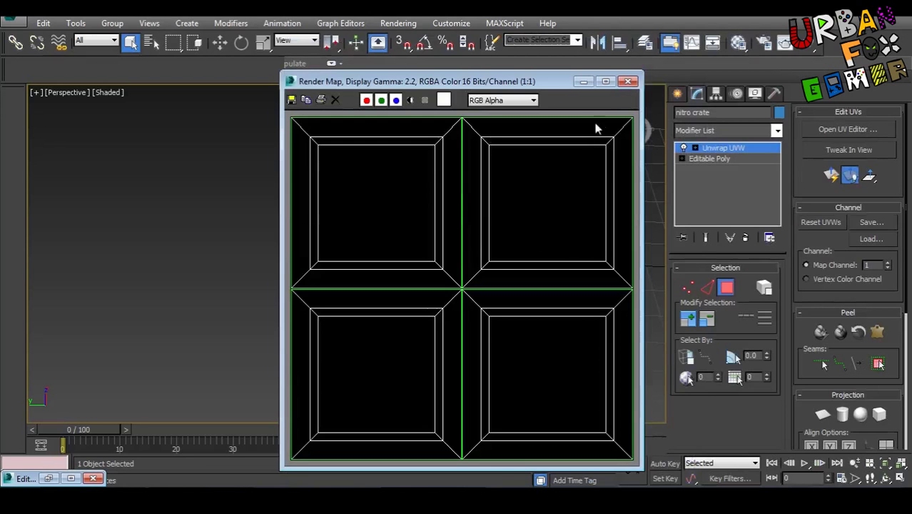
Step: Close the rendered template and collapse the Unwrap UVW modifier into the nitro crate's editable poly
left_click(627, 81)
right_click(463, 244)
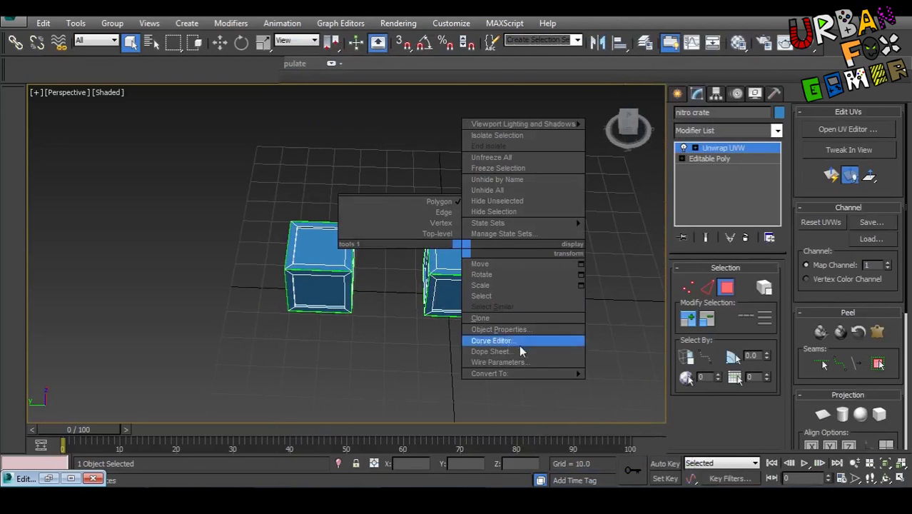
mouse_move(553, 381)
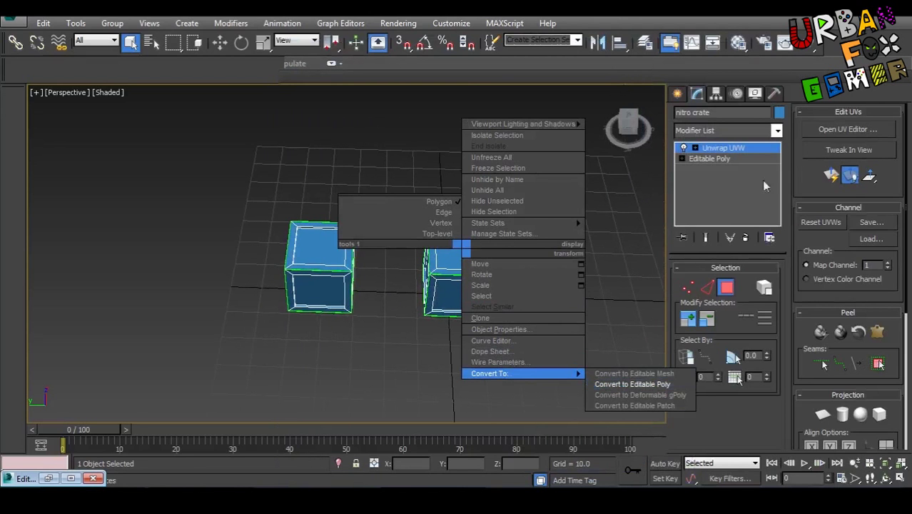
left_click(742, 152)
right_click(742, 153)
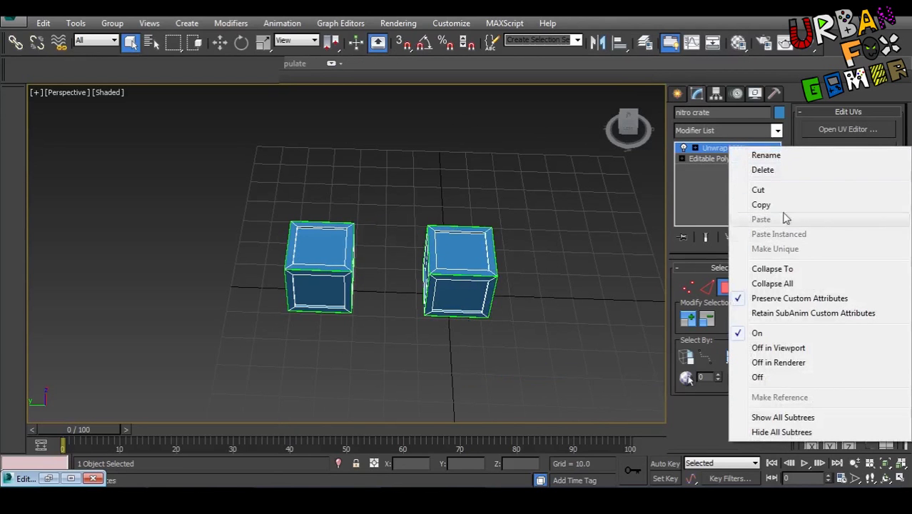
left_click(784, 270)
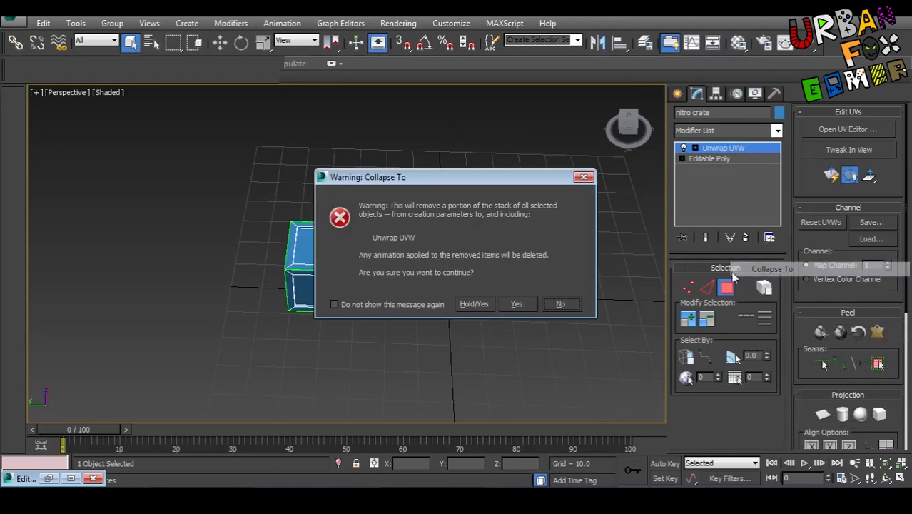
left_click(516, 304)
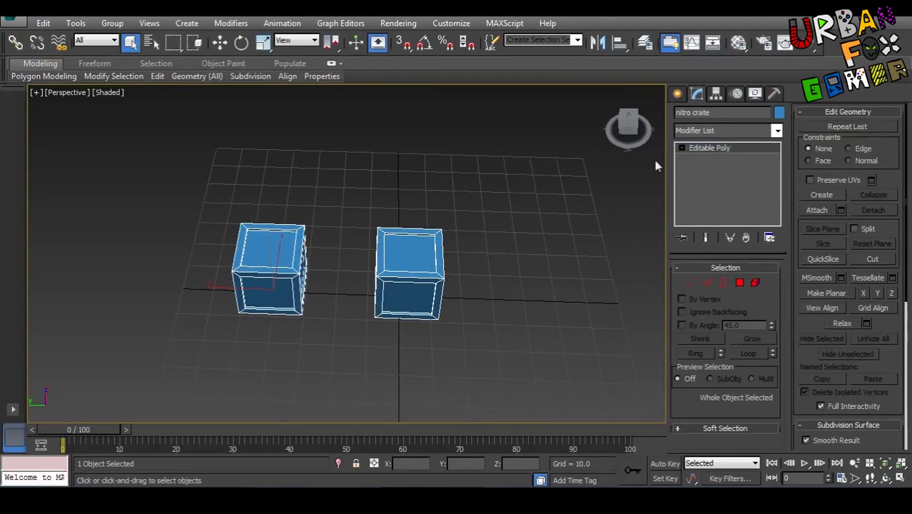
Step: Open Render Surface Map for the crate object and place its dialog beside the crates
middle_click_drag(581, 183, 479, 219, "alt")
left_click(397, 23)
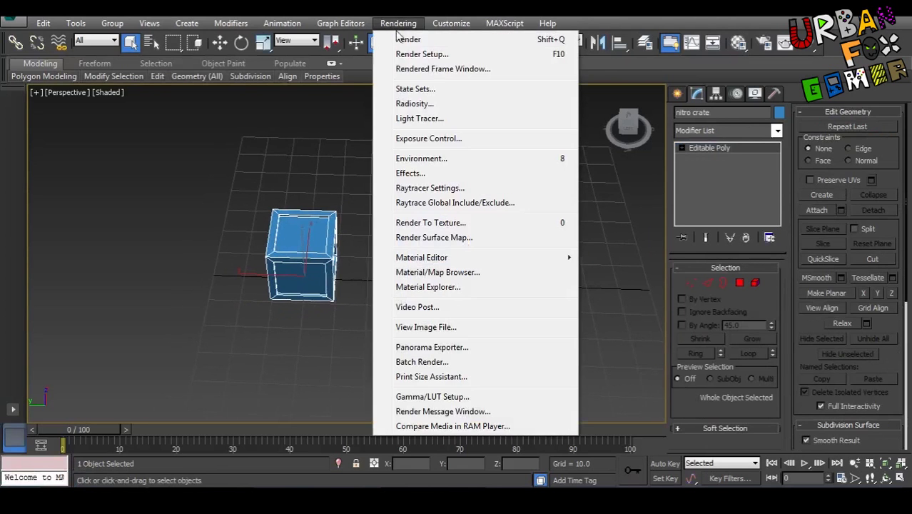
left_click(451, 241)
middle_click_drag(264, 260, 293, 260)
middle_click_drag(233, 204, 250, 217)
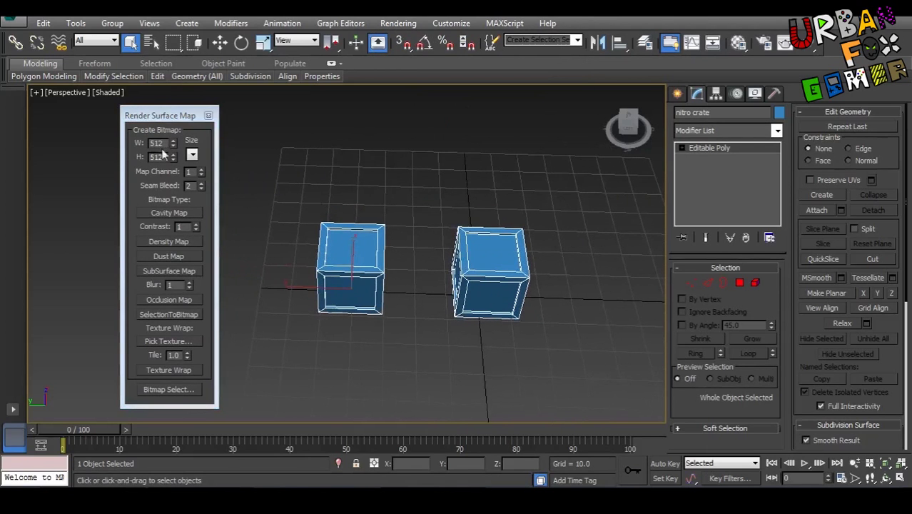
left_click_drag(169, 116, 186, 145)
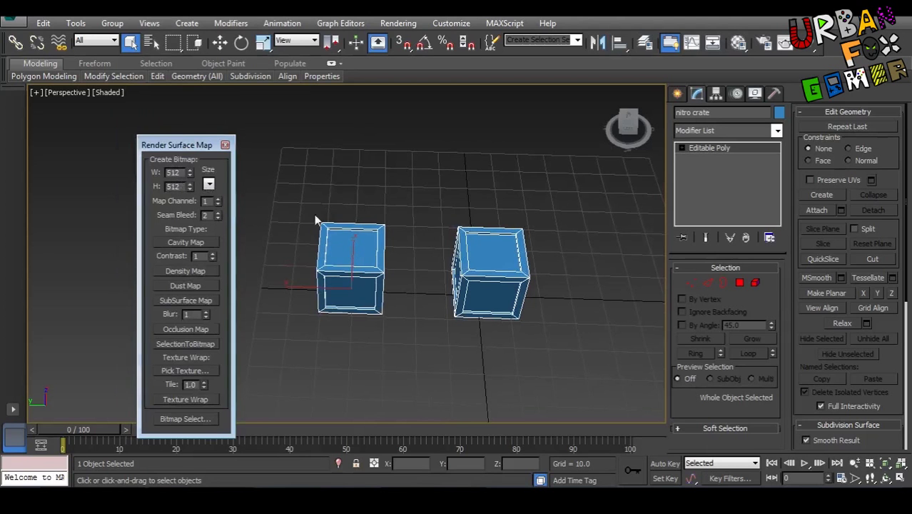
Step: Set the surface map's seam bleed to 1
scroll(319, 220, "up", 3)
left_click(220, 216)
middle_click_drag(385, 246, 317, 242)
scroll(316, 245, "up", 4)
middle_click_drag(371, 270, 220, 235)
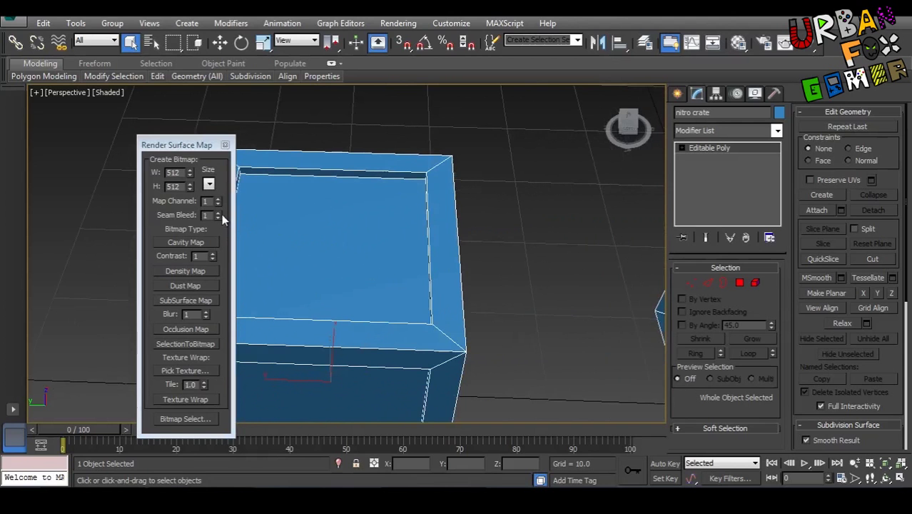
Step: Render an occlusion map of the crates
scroll(428, 236, "down", 4)
middle_click_drag(590, 299, 389, 298)
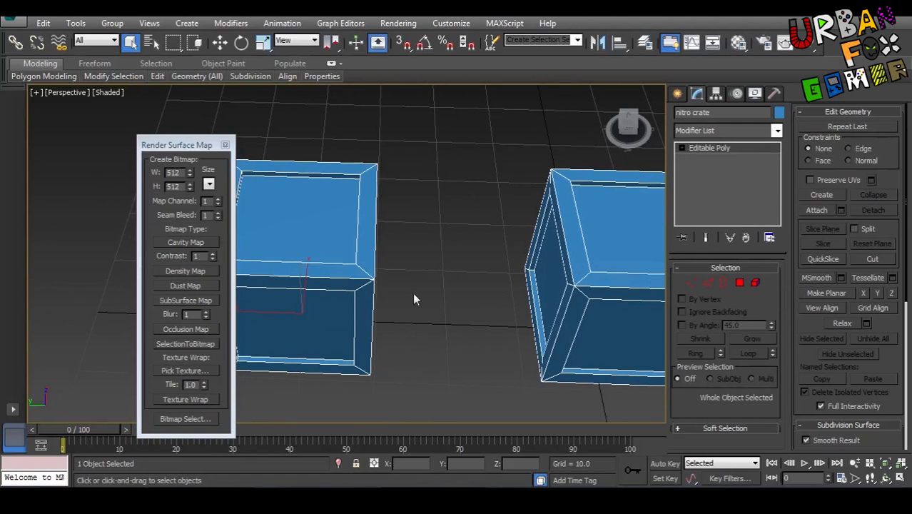
scroll(249, 275, "down", 1)
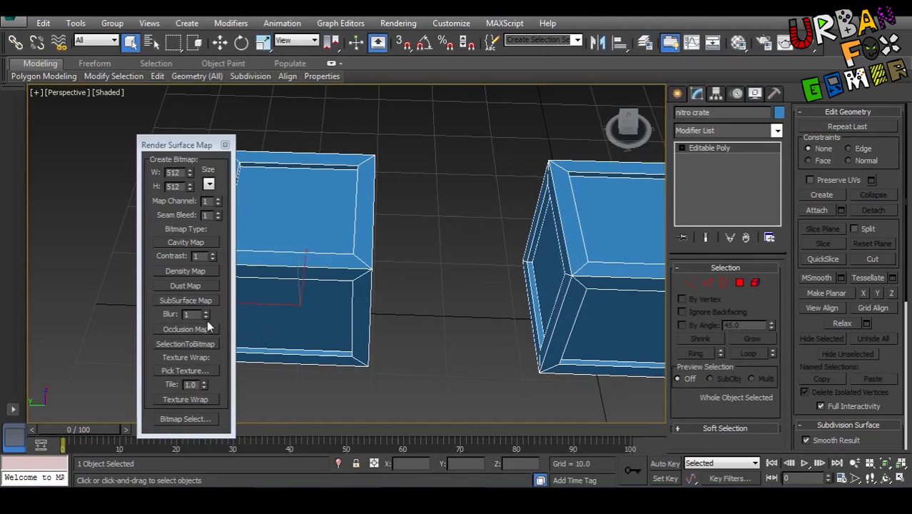
middle_click_drag(401, 328, 355, 333)
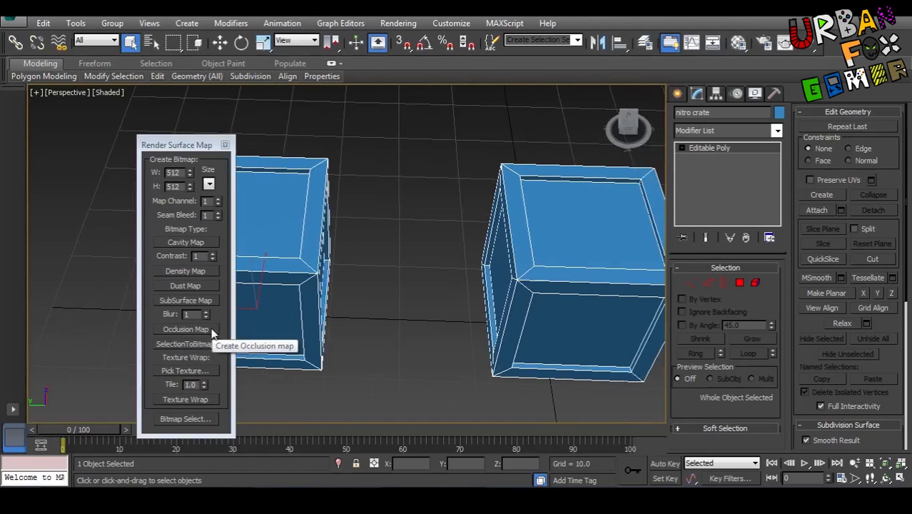
left_click(187, 329)
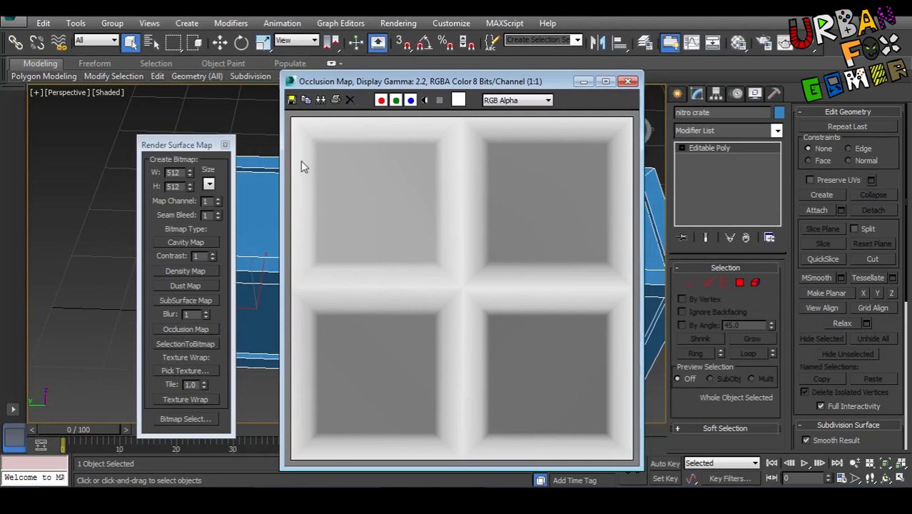
Step: Save the occlusion map as ao.png in the crate folder, with RGB 24 bit colors and no alpha channel, and close it
left_click(291, 99)
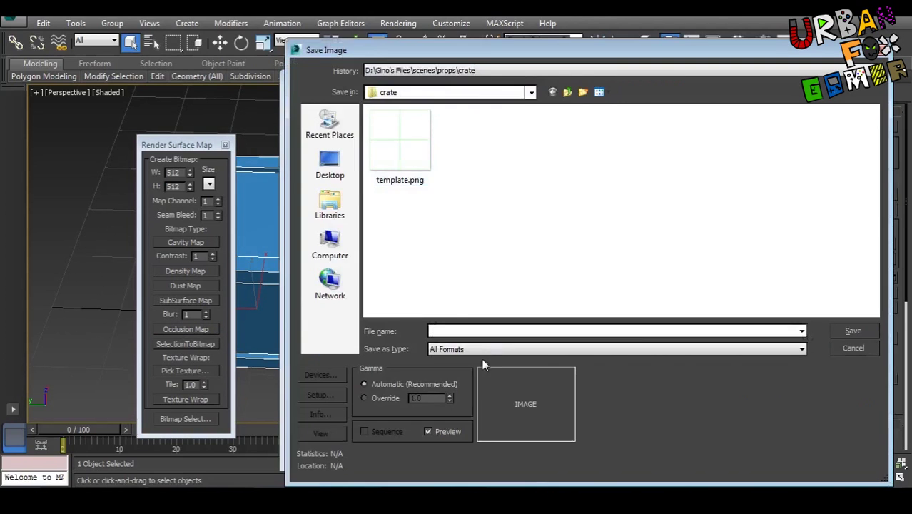
type("ao")
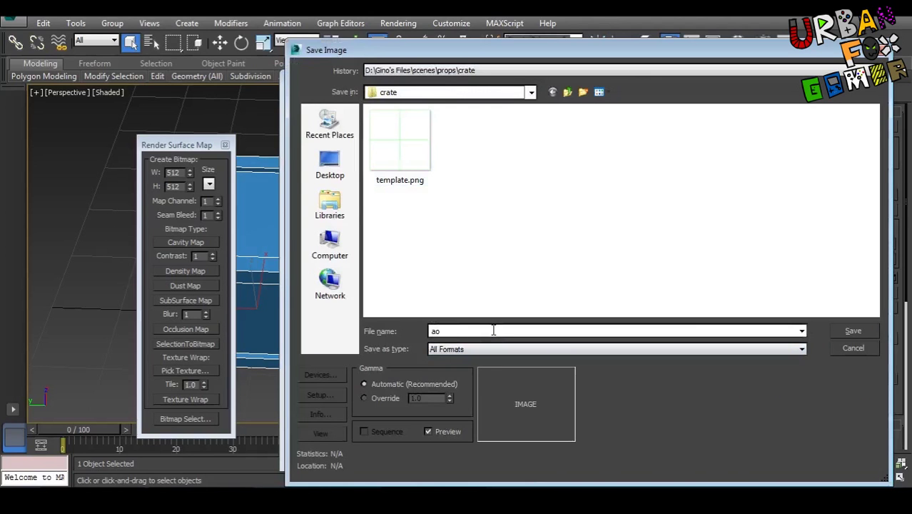
type(".png")
key("Return")
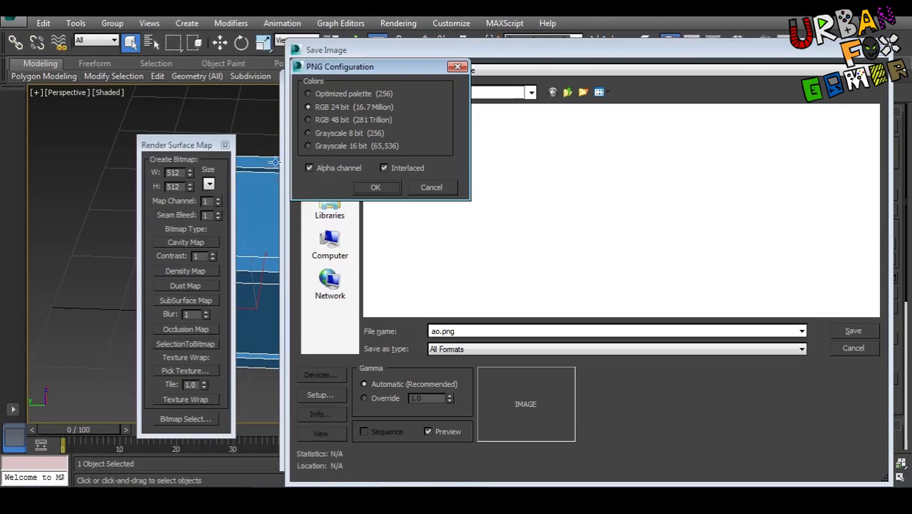
left_click(310, 168)
left_click(375, 187)
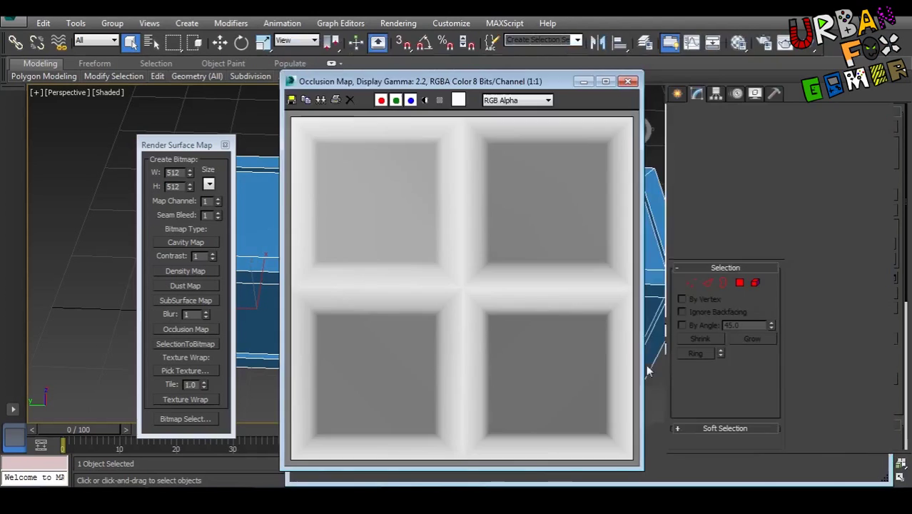
left_click(628, 80)
left_click_drag(180, 159, 123, 151)
middle_click_drag(321, 303, 356, 352)
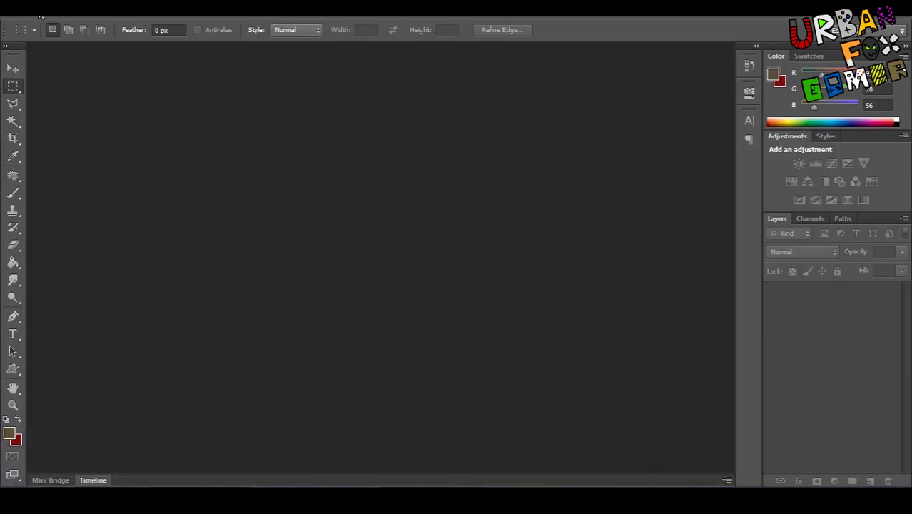
Step: Switch to Photoshop and open ao.png and template.png from the crate folder together
left_click(41, 16)
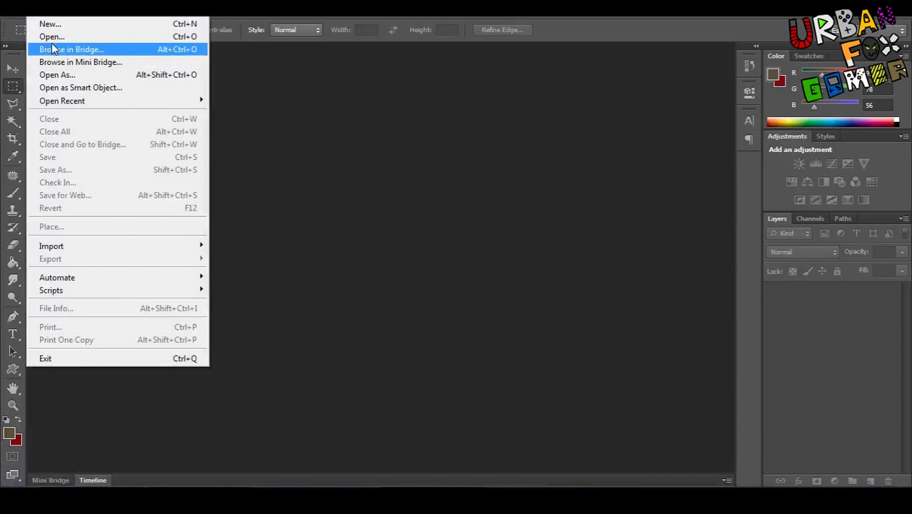
left_click(52, 35)
left_click(395, 108)
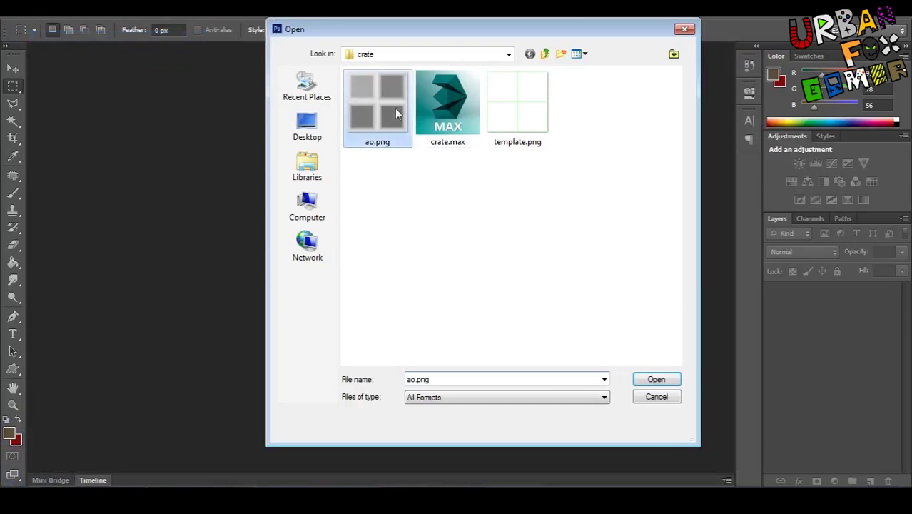
left_click(541, 122, "ctrl")
left_click(655, 379)
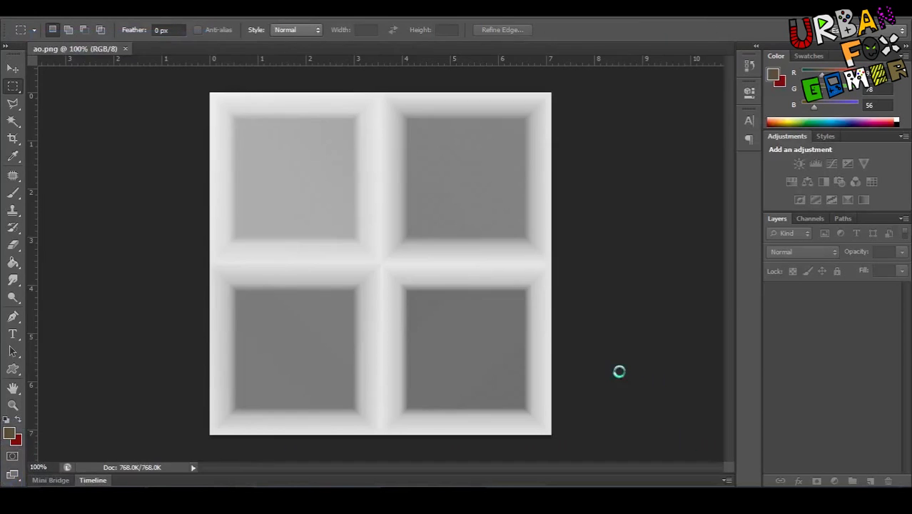
Step: Duplicate the template image's layer into ao.png under the name "template" and show the ao.png document
right_click(860, 301)
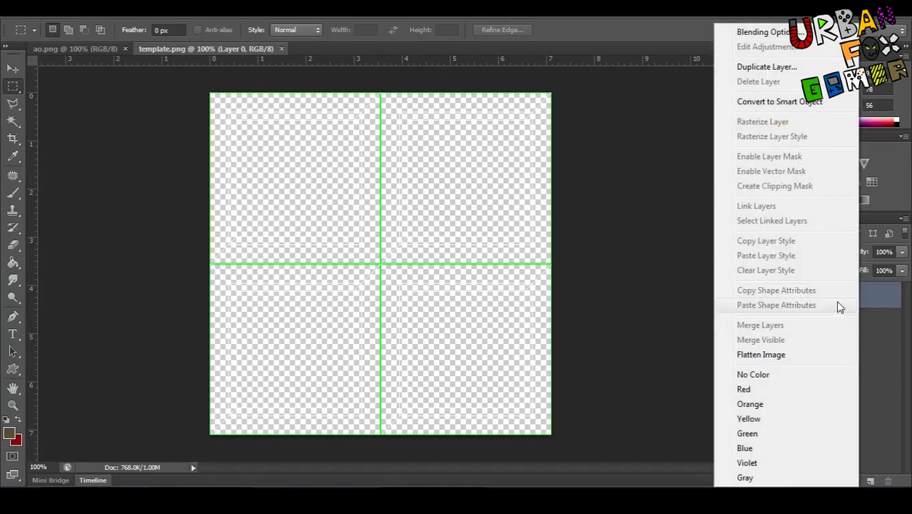
left_click(775, 67)
left_click(421, 200)
left_click(399, 210)
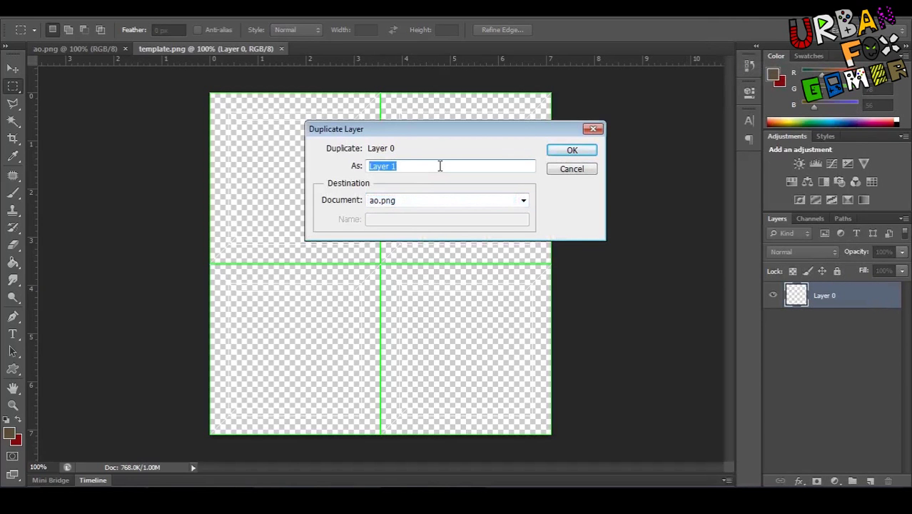
type("template")
left_click(568, 151)
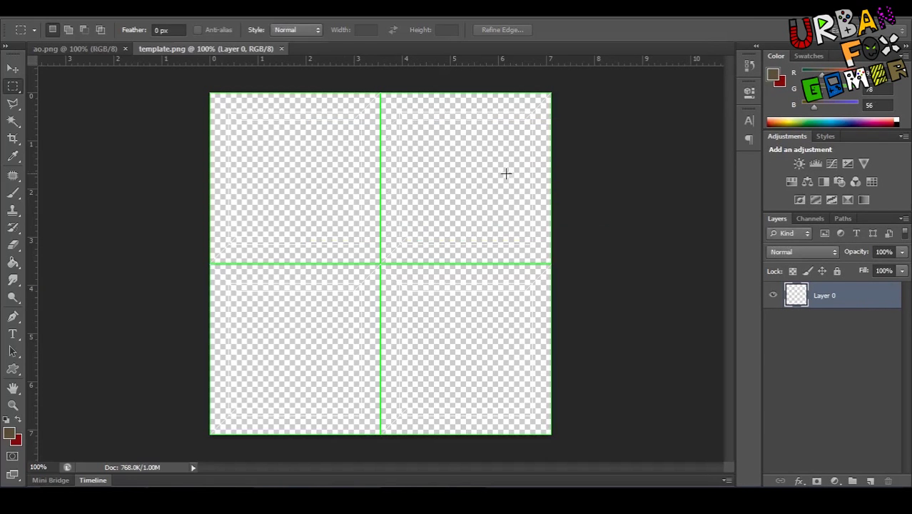
left_click(74, 50)
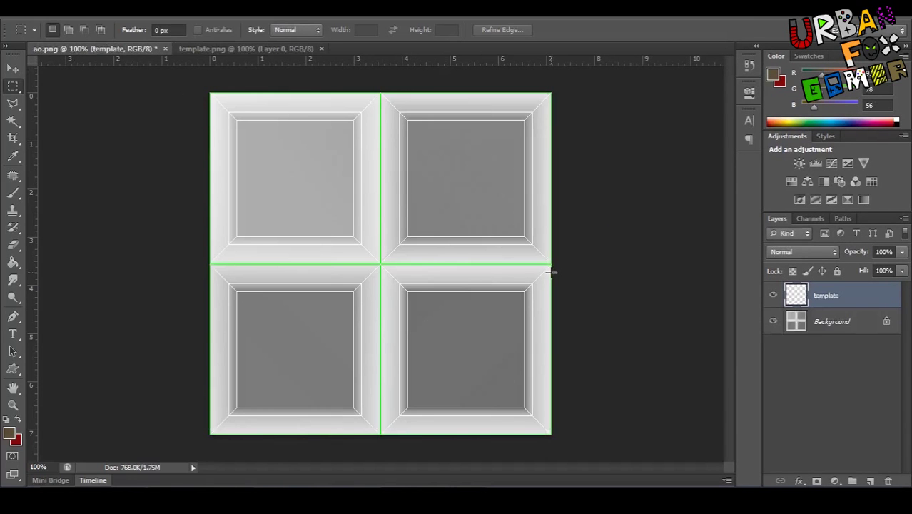
Step: Create a new layer named "color" between the Background and the template layer
left_click(869, 334)
key("ctrl+shift+n")
type("color")
key("Return")
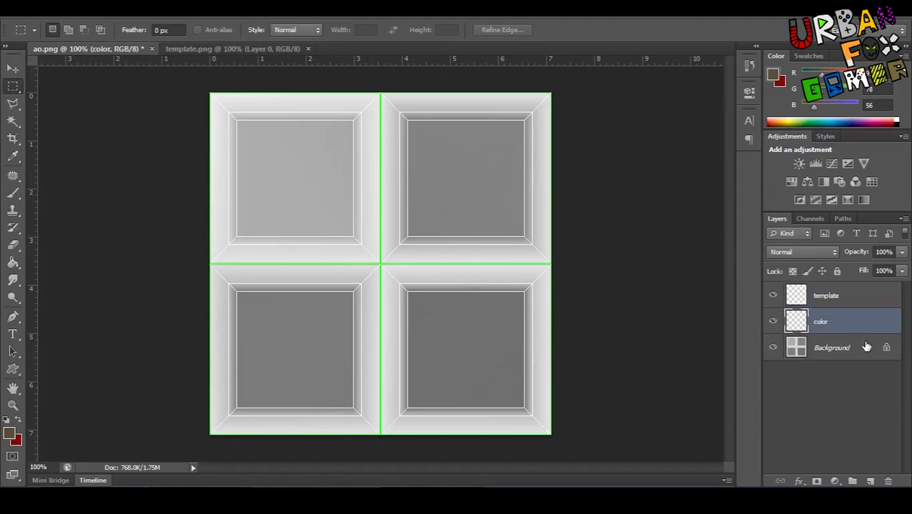
Step: Select the lower half of the texture, fill it with red (#cb2a2a) on the color layer, and deselect
scroll(395, 373, "up", 4, "alt")
left_click_drag(385, 427, 384, 363)
left_click_drag(113, 431, 674, 147)
scroll(674, 147, "down", 3, "alt")
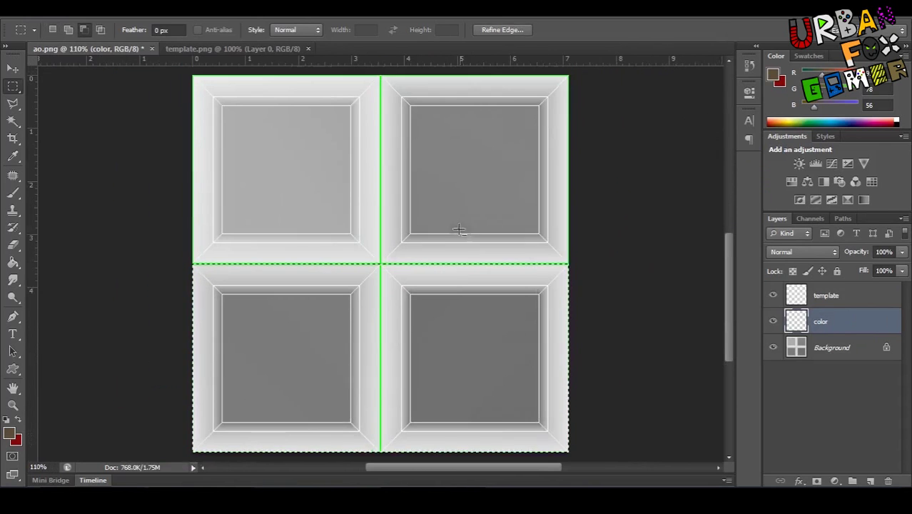
left_click(14, 262)
left_click(9, 432)
left_click_drag(683, 187, 689, 202)
left_click(871, 166)
left_click(482, 342)
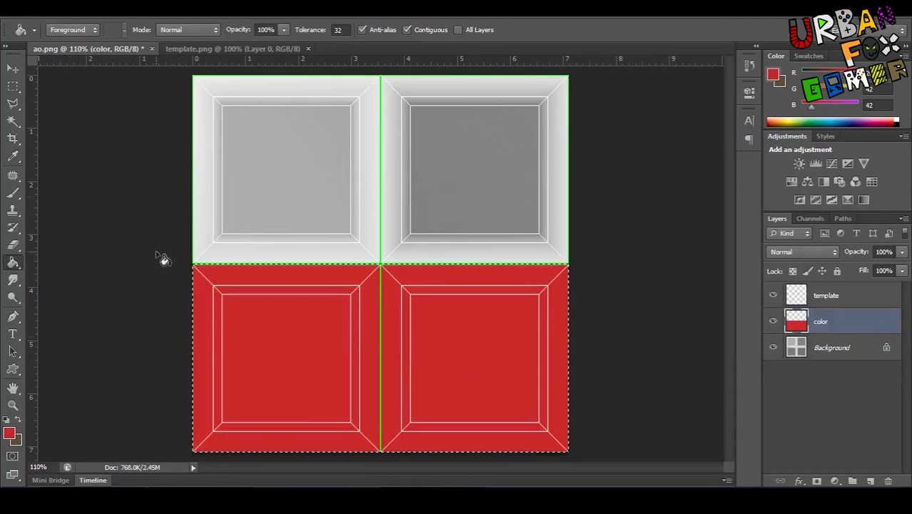
left_click(13, 86)
key("ctrl+d")
Step: Pick a fully bright yellow-green foreground color and fill the upper half of the color layer with it
left_click(9, 432)
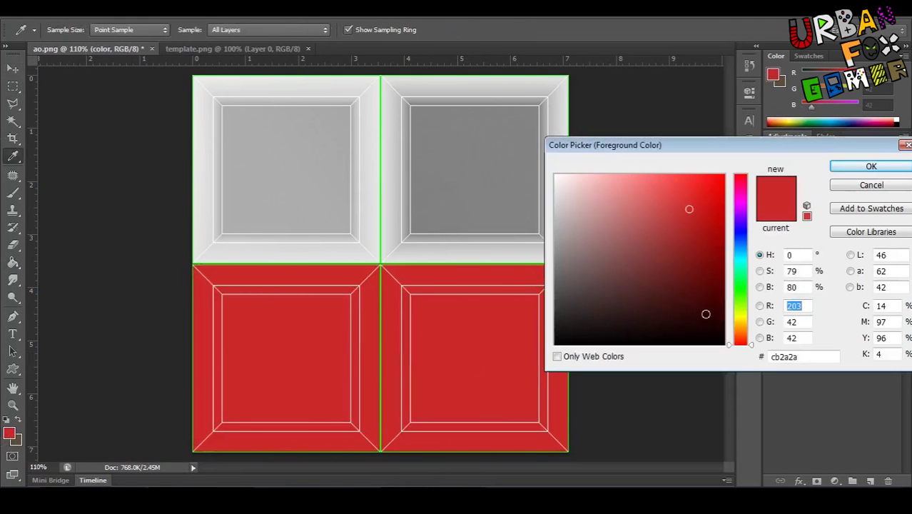
left_click(745, 306)
left_click_drag(745, 307, 745, 309)
left_click_drag(695, 218, 728, 171)
left_click(860, 168)
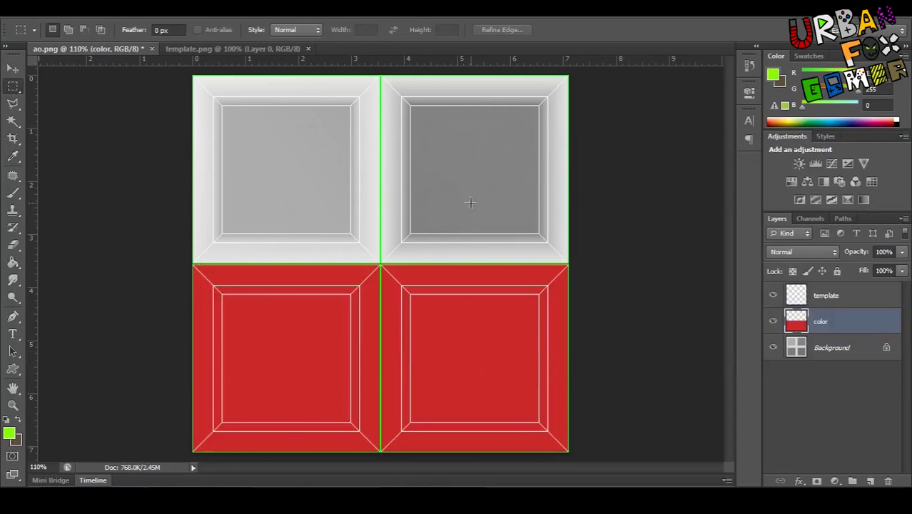
key("g")
left_click(353, 213)
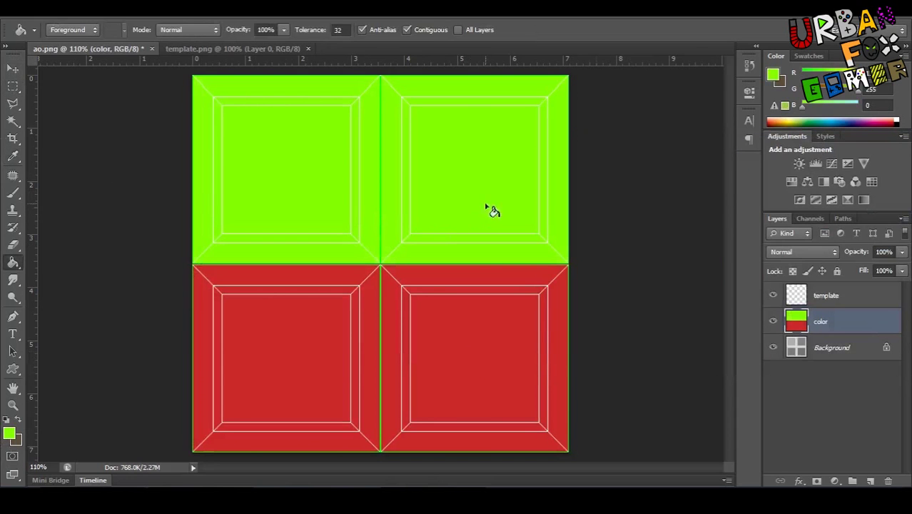
Step: Put the color layer into a new layer group, leaving the group's blend mode as Pass Through
key("ctrl+minus")
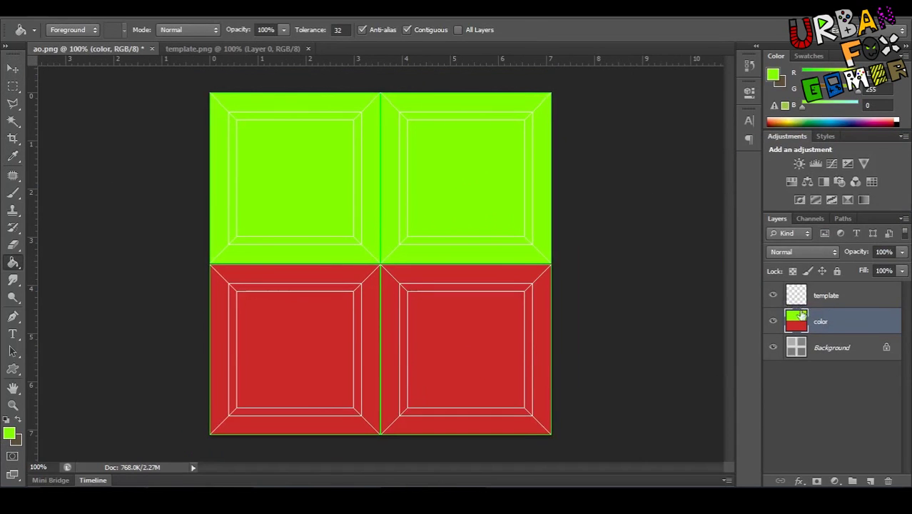
key("ctrl+g")
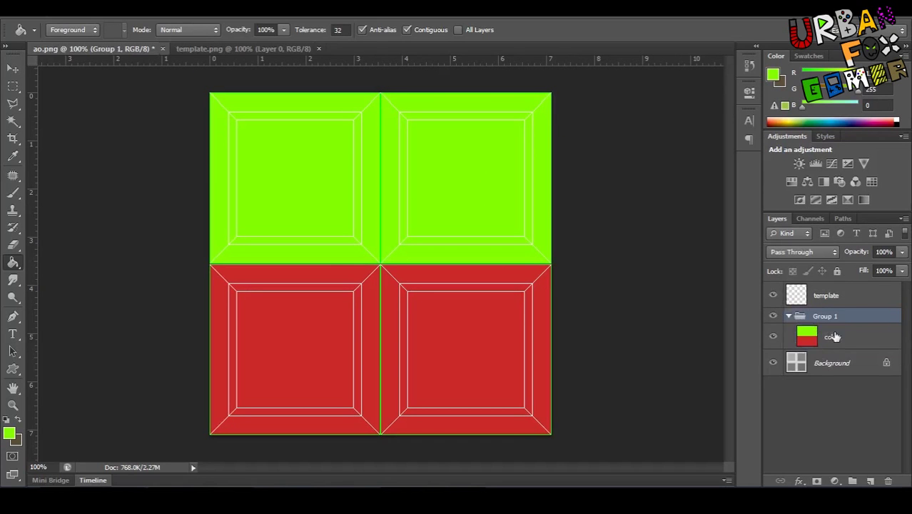
left_click(803, 251)
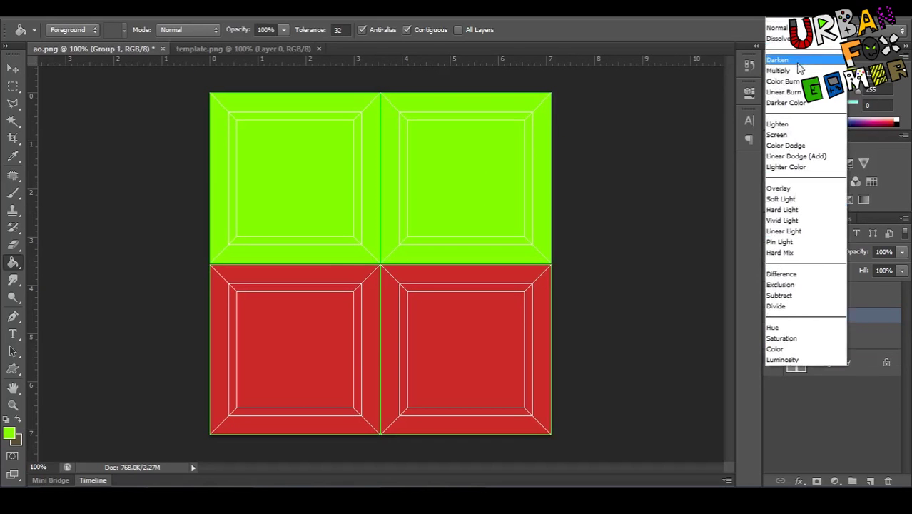
left_click(888, 320)
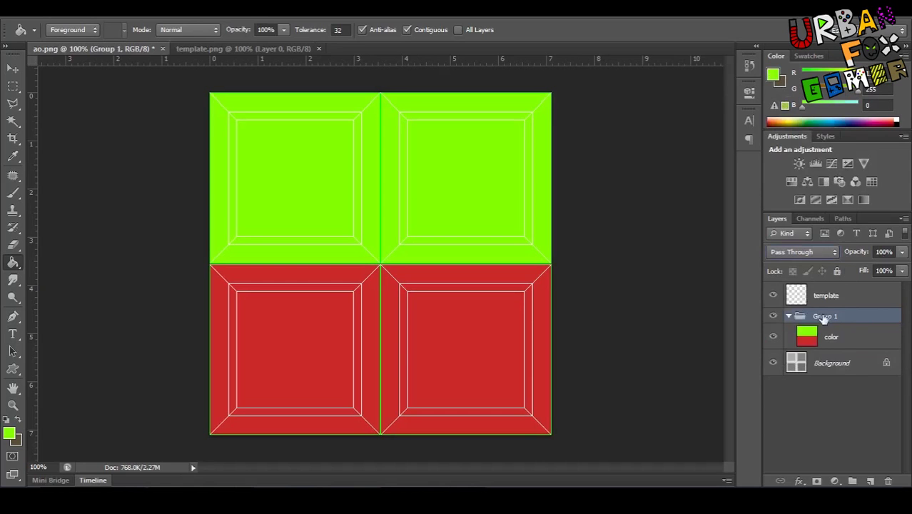
Step: Set the layer group's blend mode to Multiply and check the shading with the template layer hidden and shown
left_click(815, 258)
left_click(791, 69)
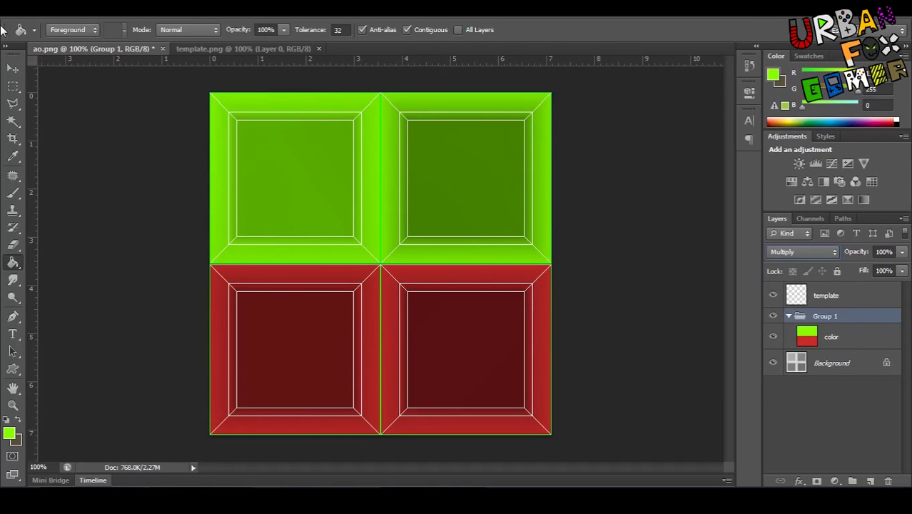
left_click(13, 86)
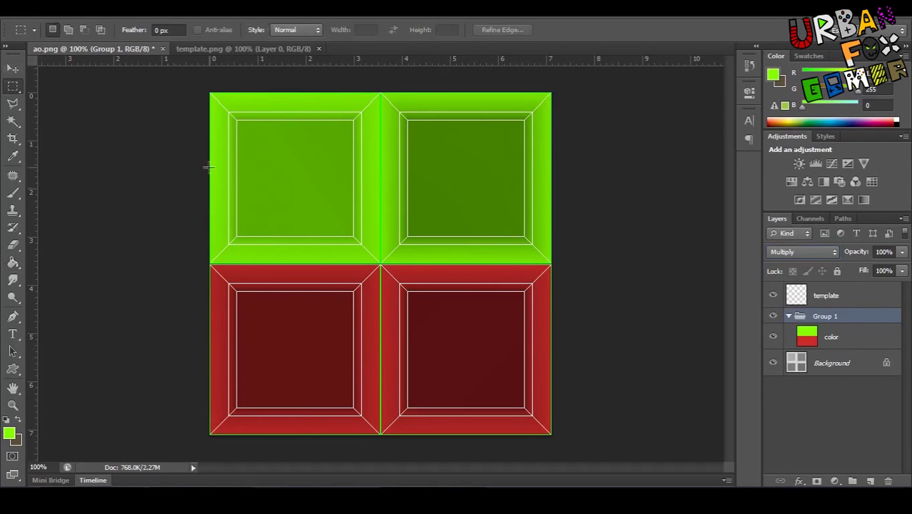
left_click(772, 295)
left_click(772, 295)
scroll(555, 315, "down", 2, "alt")
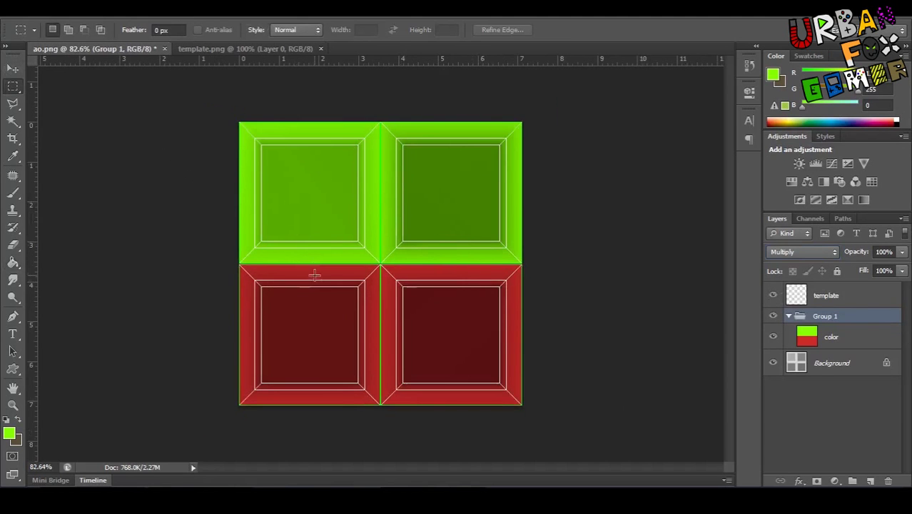
scroll(315, 278, "up", 2, "alt")
scroll(401, 312, "down", 1, "alt")
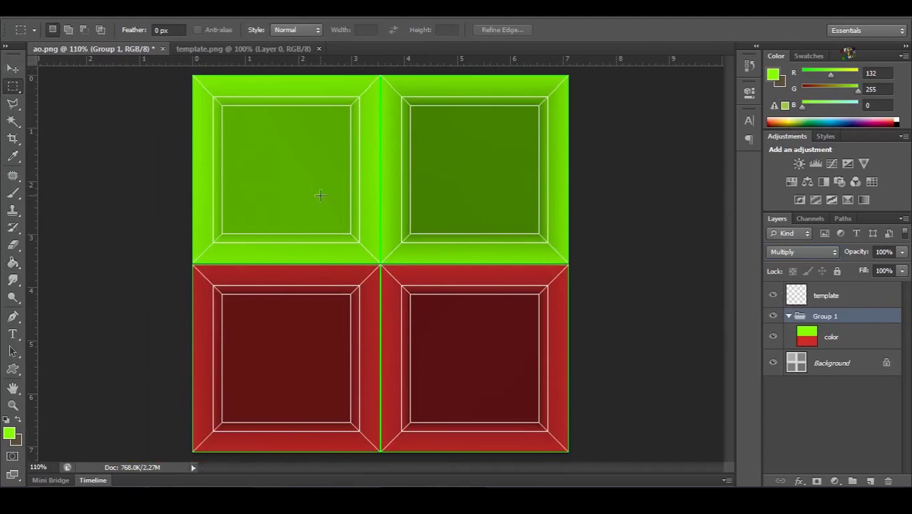
scroll(403, 299, "up", 2, "alt")
left_click_drag(414, 323, 337, 371)
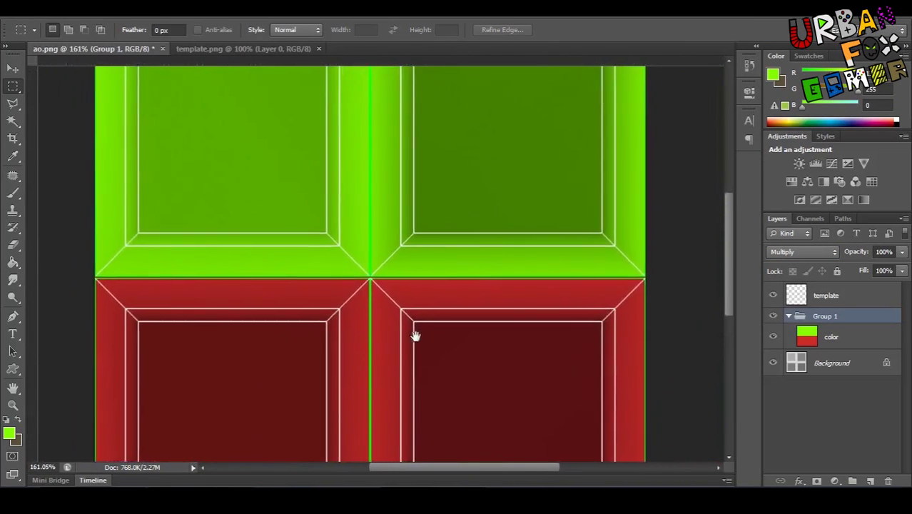
Step: Add the text "TNT" in Edo SZ at 111.96 pt over the lower-right red crate panel, above the color layer
left_click(859, 344)
scroll(572, 282, "down", 5, "alt")
scroll(439, 301, "up", 1, "alt")
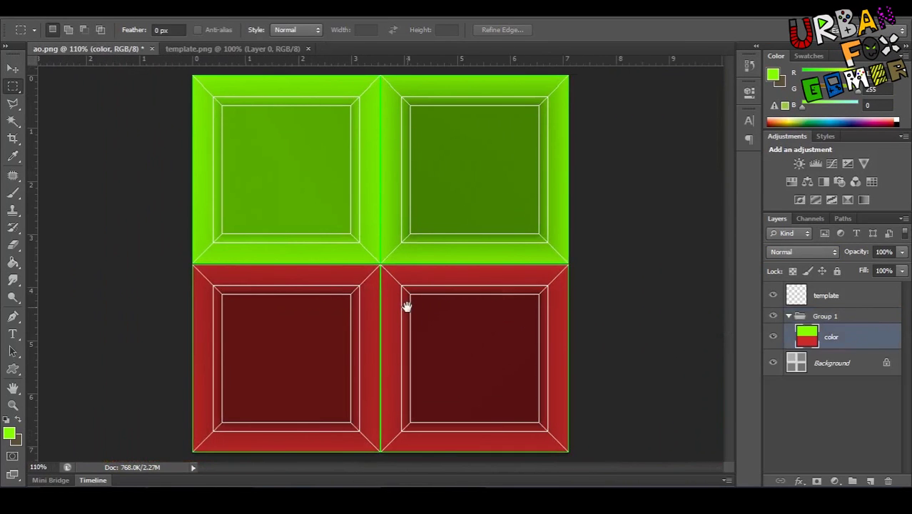
key("t")
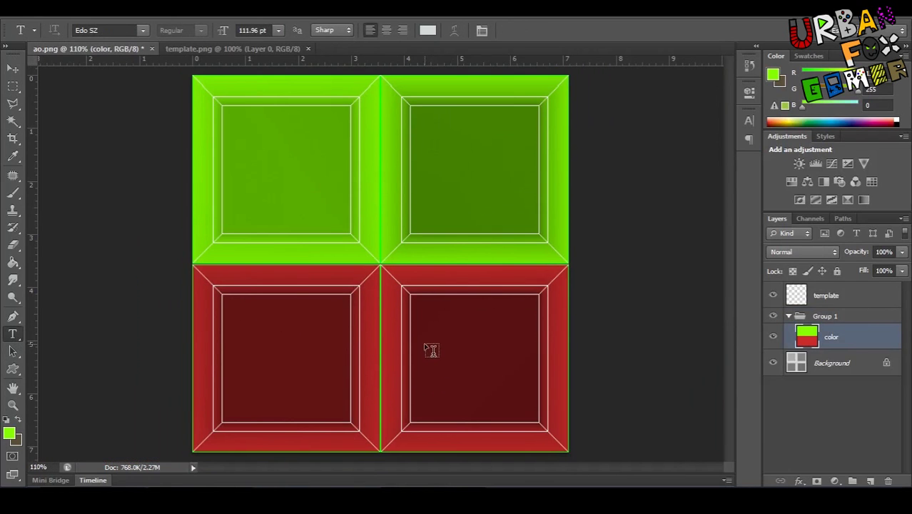
left_click(424, 343)
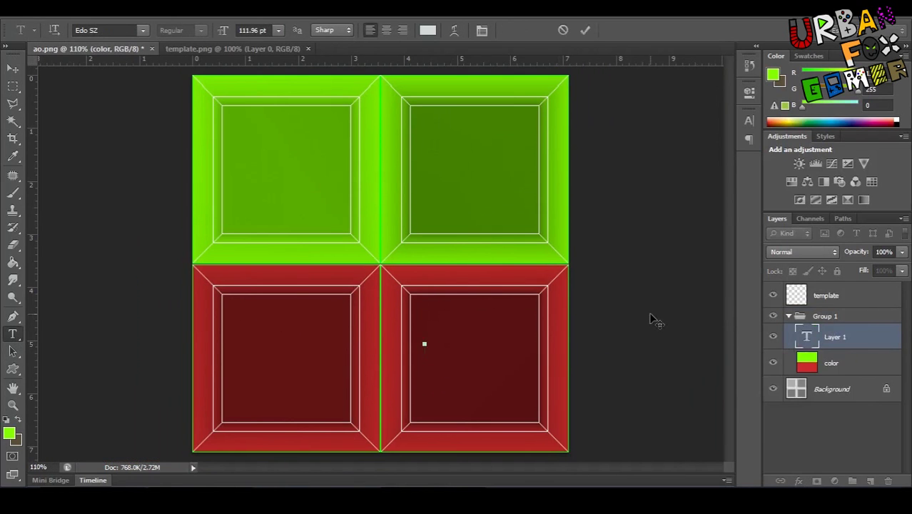
type("TNT")
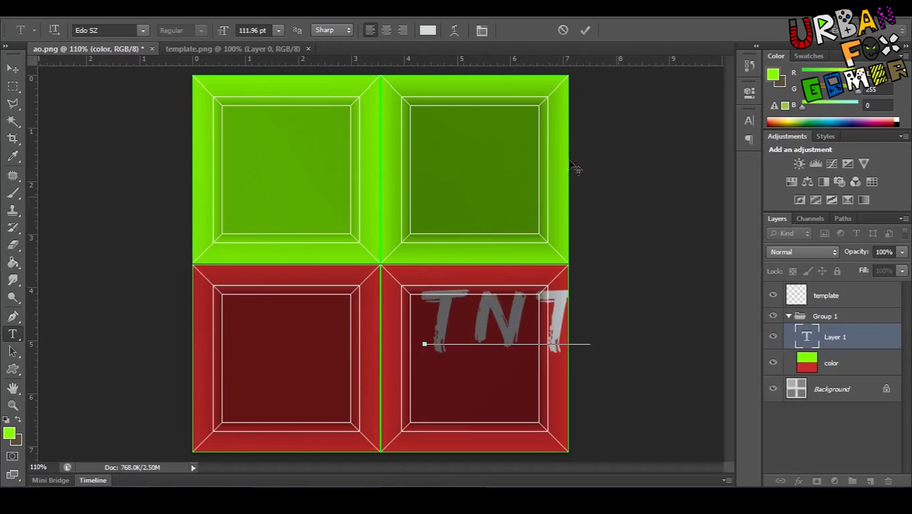
Step: Color the TNT text bright yellow and move its layer out of the group, directly below the template layer
key("ctrl+a")
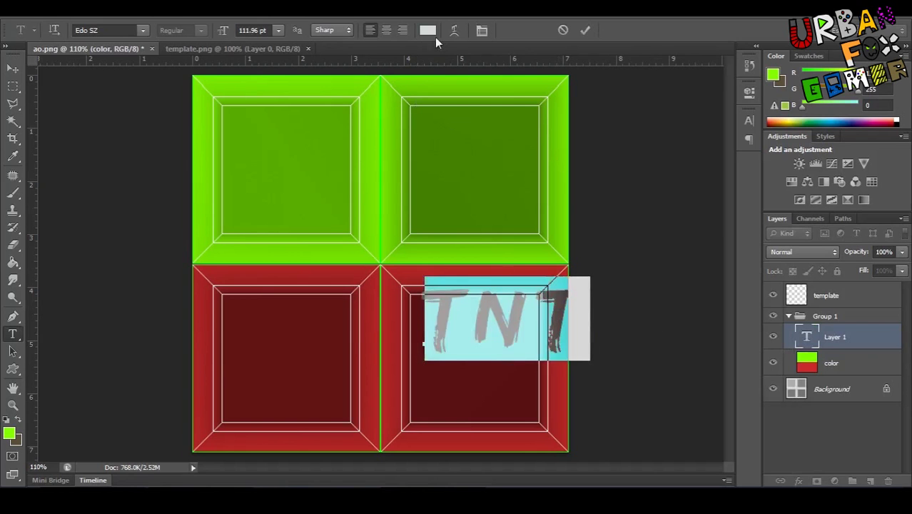
left_click(429, 31)
left_click(739, 319)
left_click(723, 175)
left_click(866, 167)
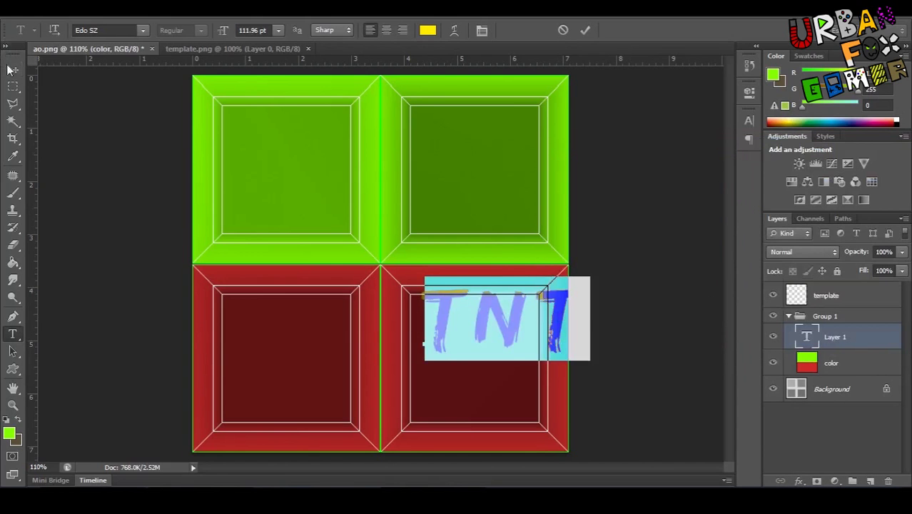
key("ctrl+Return")
left_click_drag(833, 339, 840, 309)
Step: Scale the TNT text to about 74% and center it inside the lower-right dark red panel
left_click_drag(465, 308, 445, 354)
key("ctrl+t")
left_click_drag(567, 405, 535, 387, "shift")
scroll(516, 380, "up", 6, "alt")
left_click_drag(479, 366, 497, 368)
left_click_drag(571, 403, 554, 393)
left_click_drag(523, 354, 533, 364)
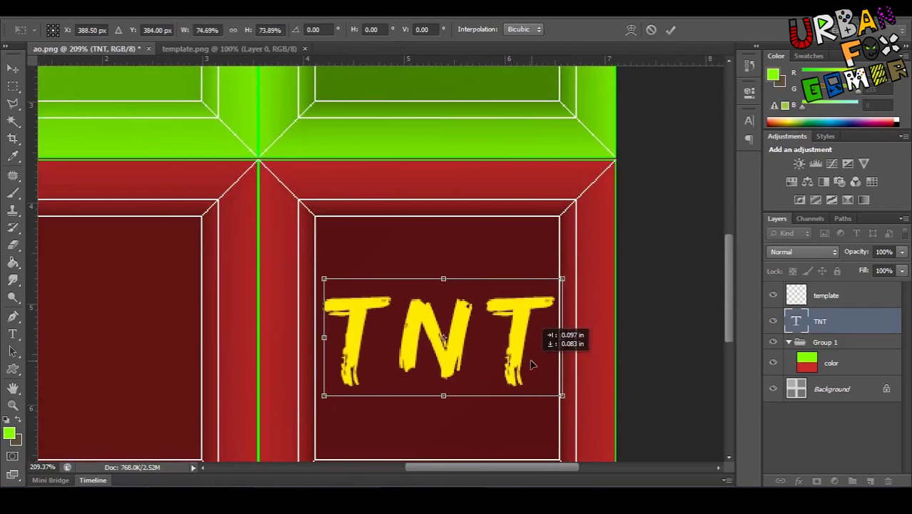
key("Return")
key("ctrl+0")
scroll(492, 292, "up", 3, "alt")
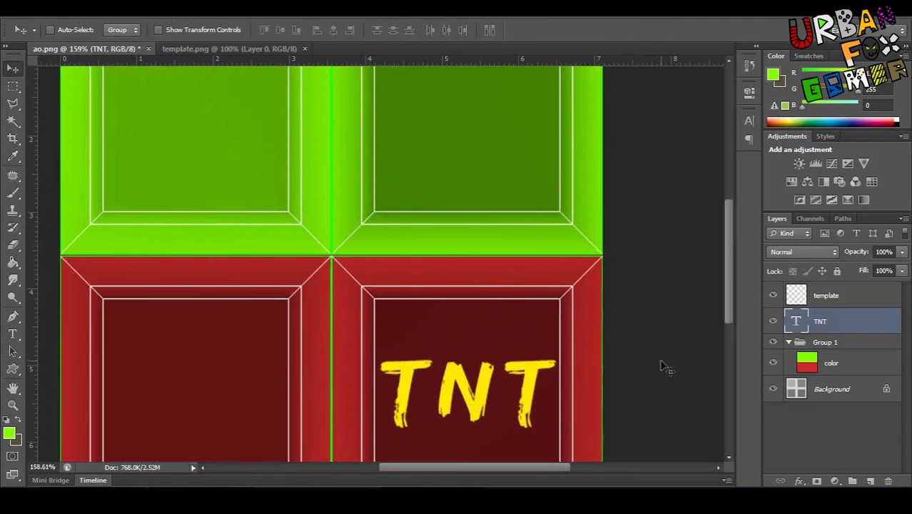
Step: Duplicate the TNT text layer and place the copy on the upper-right green panel
key("ctrl+j")
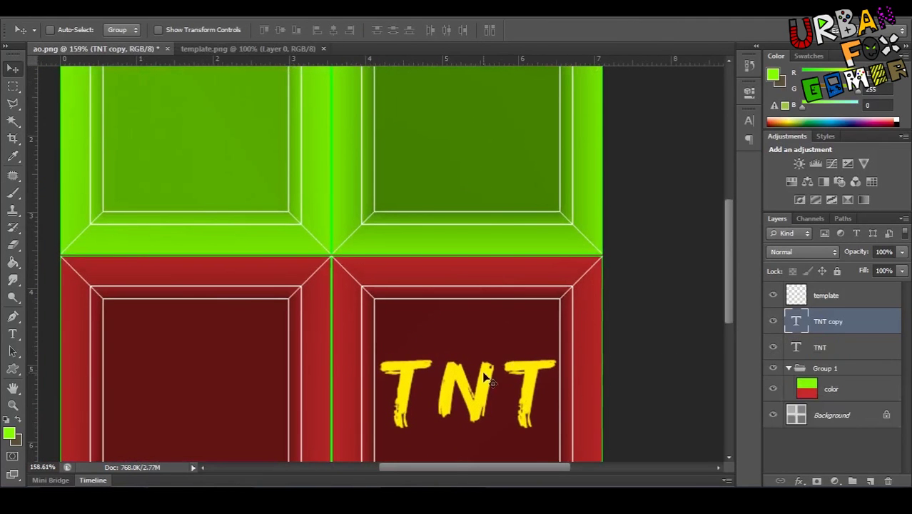
left_click_drag(492, 348, 491, 96)
left_click_drag(491, 148, 503, 231)
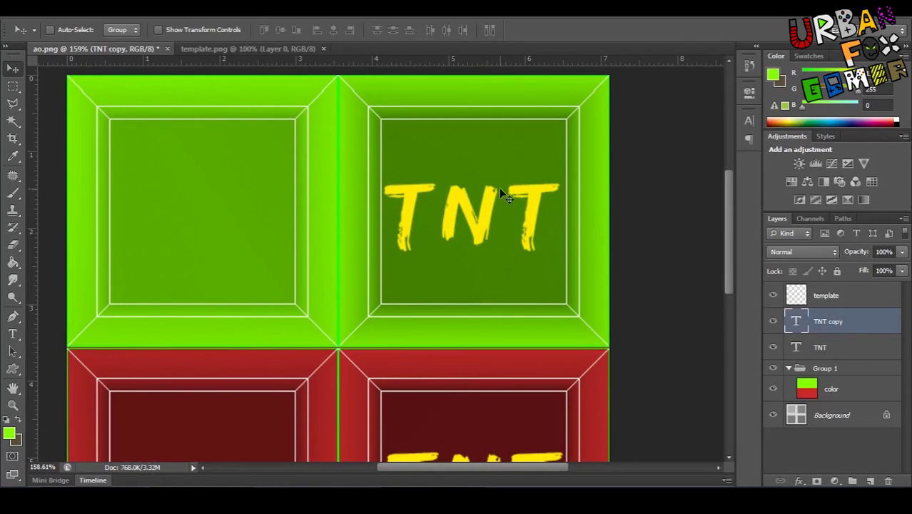
Step: Replace the text on the green panel with "Nitro"
key("t")
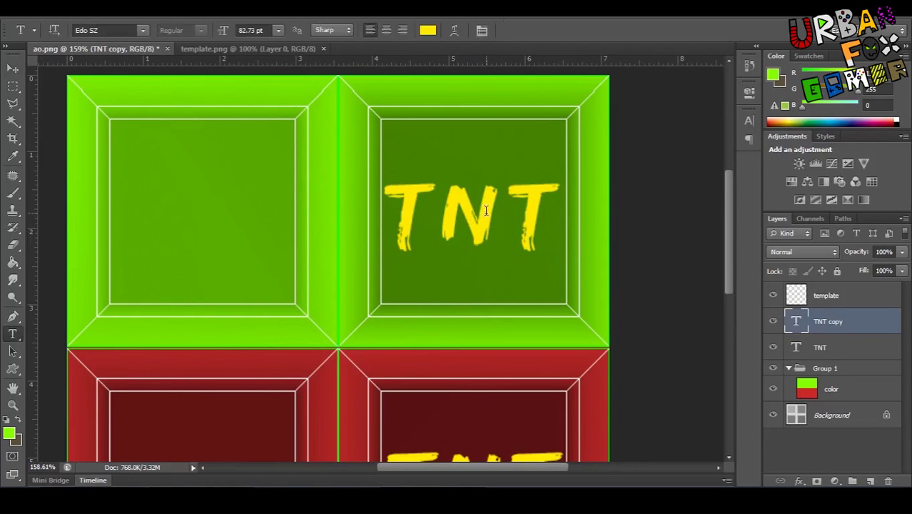
left_click(487, 210)
key("ctrl+a")
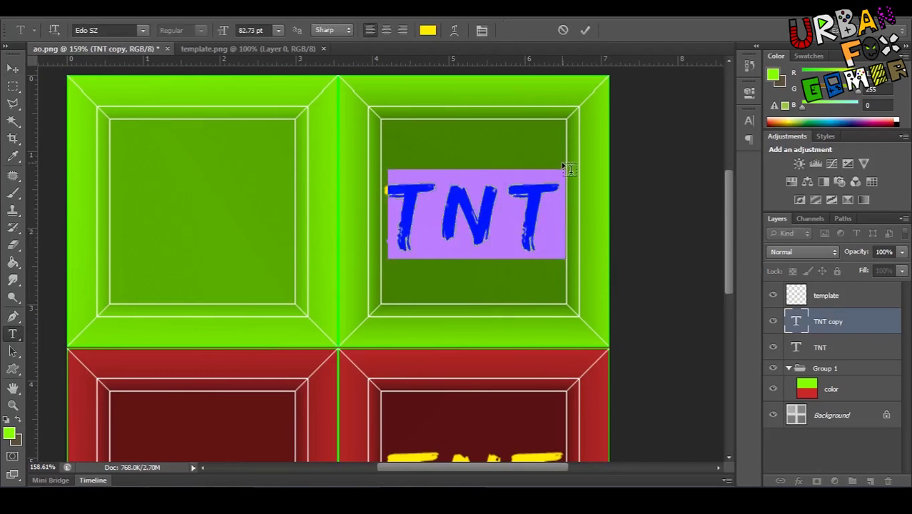
type("NITRO")
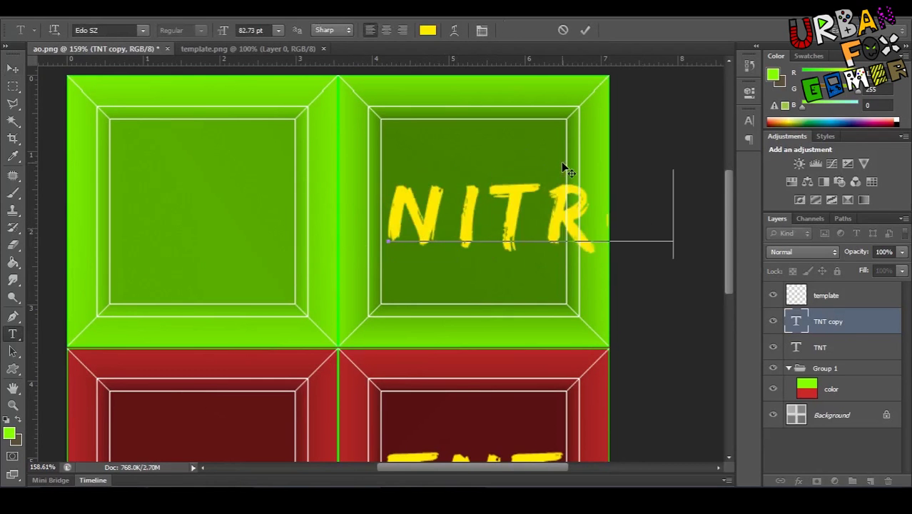
Step: Reduce the Nitro text's font size until it fits the inner green panel, and center it there
key("ctrl+a")
left_click(247, 29)
scroll(245, 28, "down", 20)
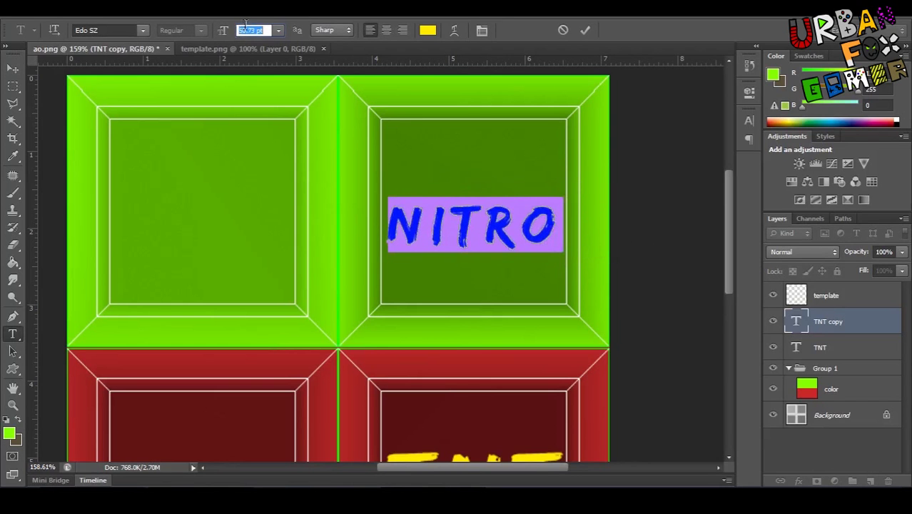
key("Up")
left_click(13, 69)
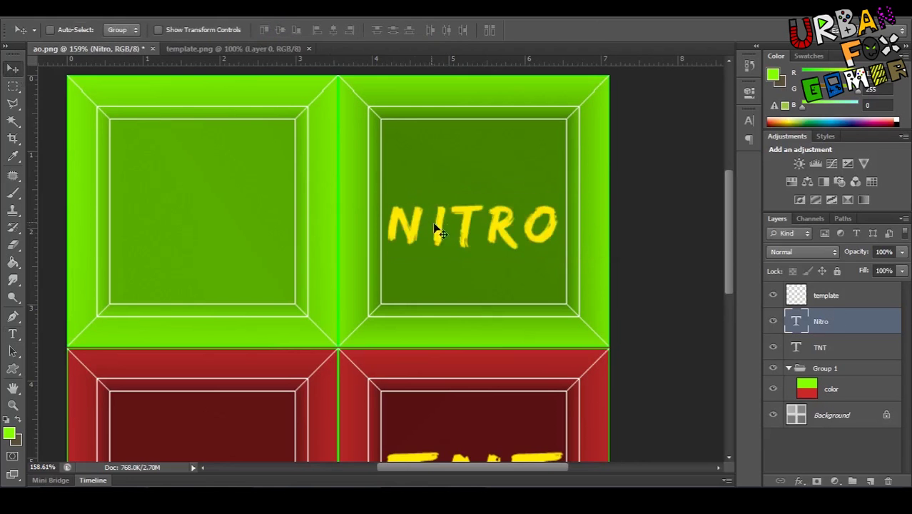
left_click_drag(444, 226, 468, 203)
scroll(444, 208, "down", 8, "alt")
scroll(464, 213, "up", 2, "alt")
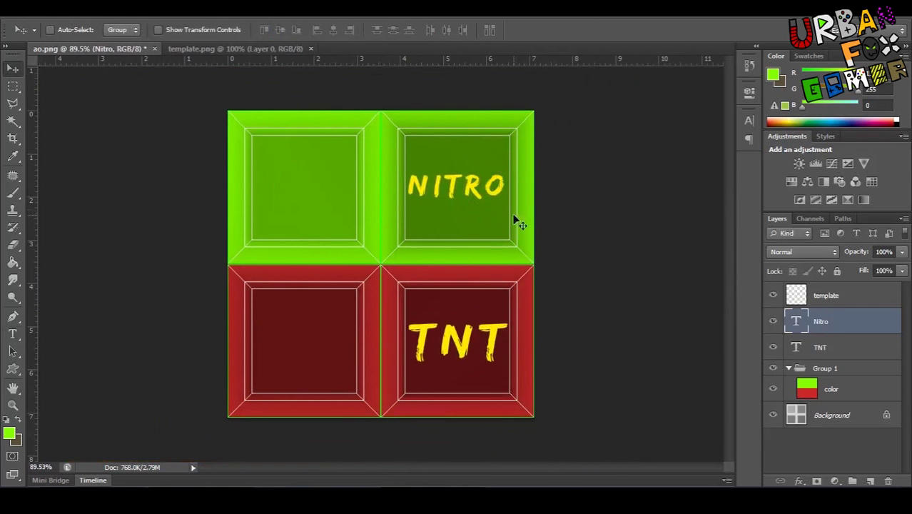
Step: Turn the template layer's lines black with Hue/Saturation, setting Saturation to -100 and Lightness to -100
left_click(825, 300)
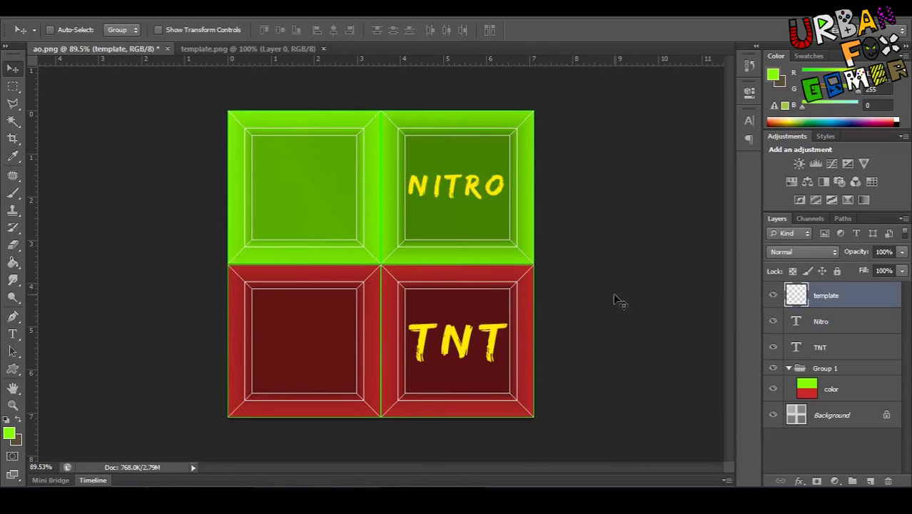
key("ctrl+u")
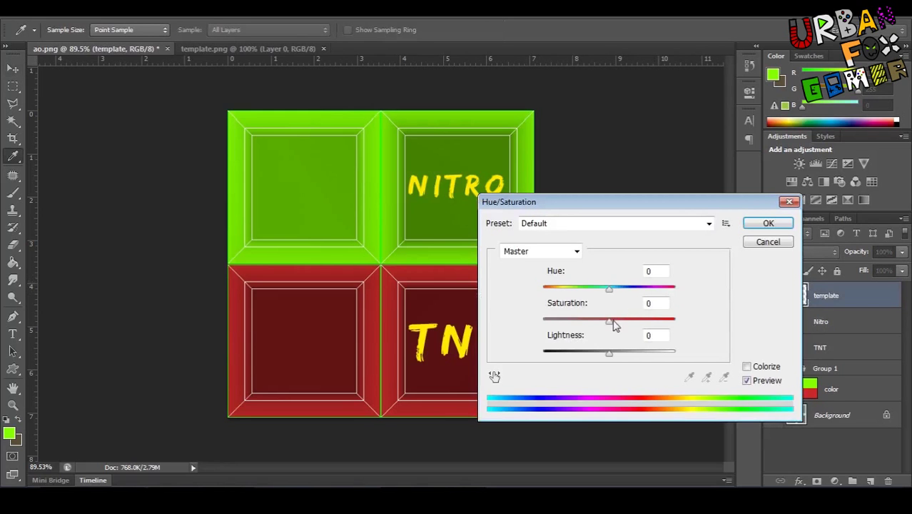
left_click_drag(610, 320, 445, 322)
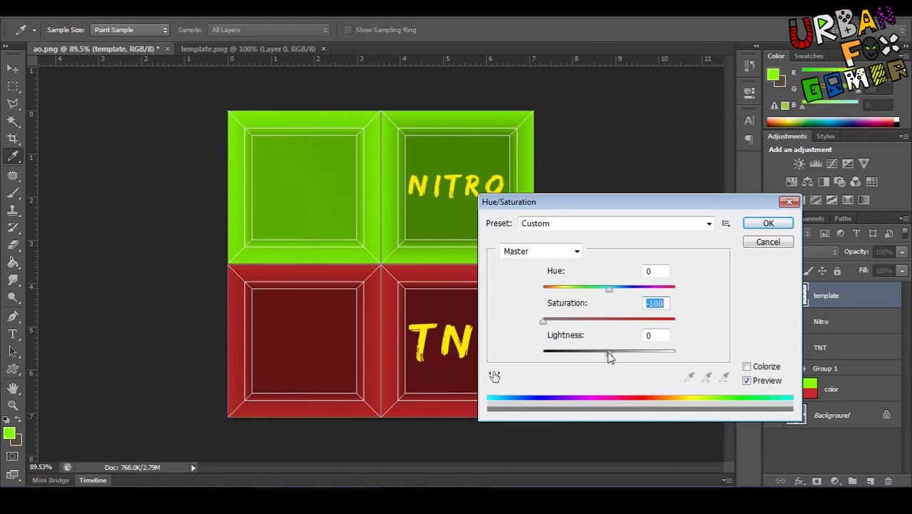
left_click_drag(610, 353, 423, 348)
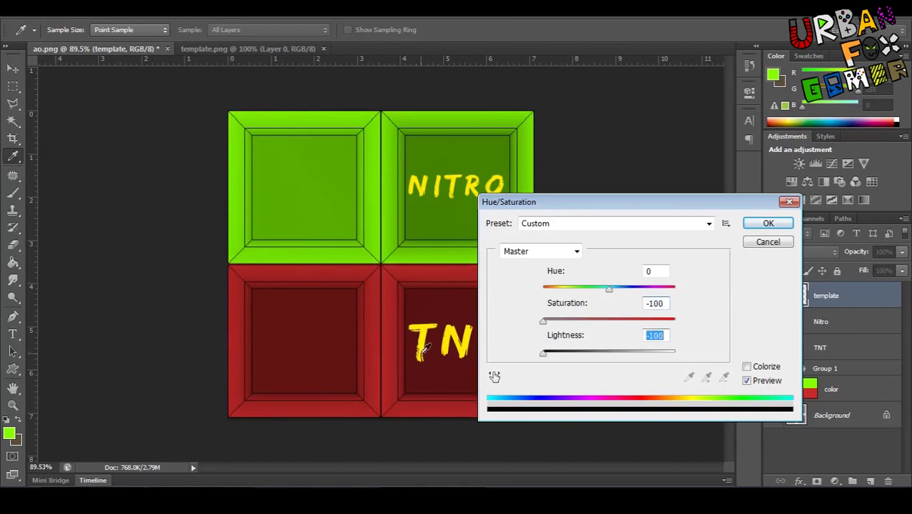
mouse_move(544, 354)
left_mouse_down()
mouse_move(564, 355)
mouse_move(542, 356)
left_mouse_up()
left_click(765, 222)
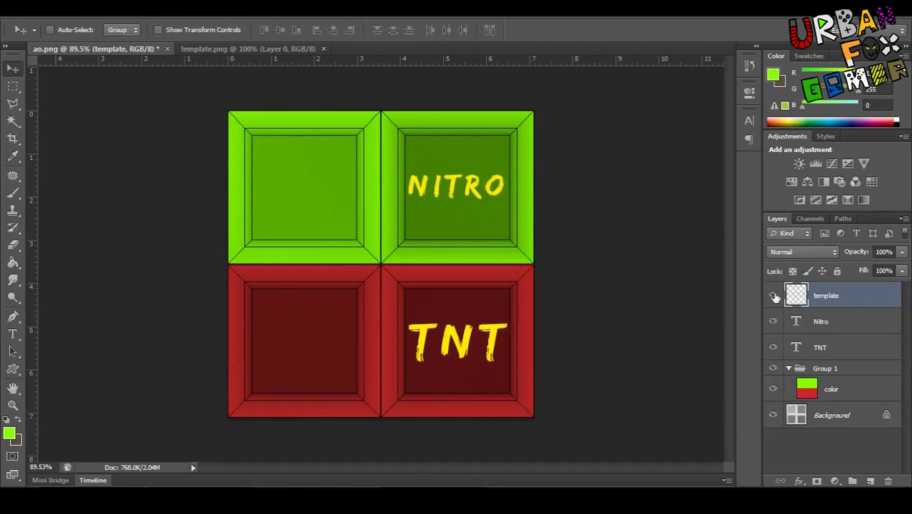
left_click(13, 103)
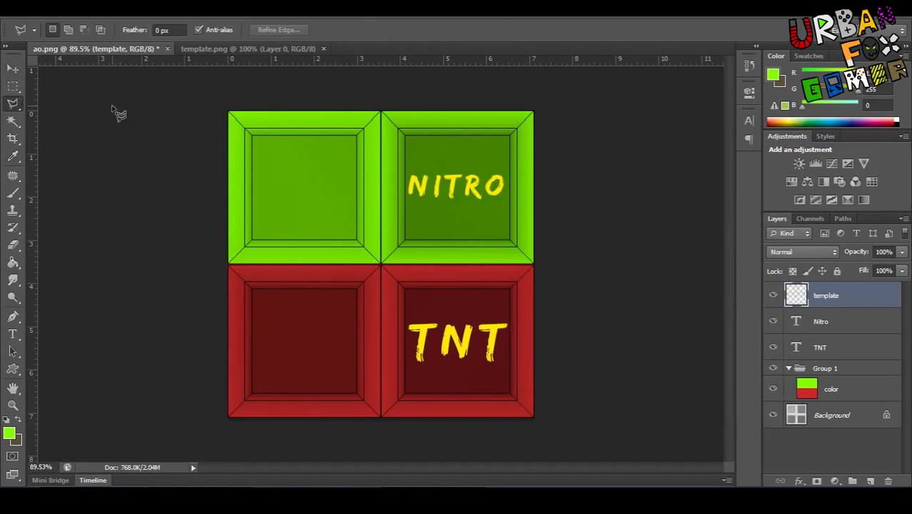
left_click(112, 106)
key("Escape")
key("m")
scroll(220, 128, "down", 3, "alt")
scroll(308, 192, "up", 3, "alt")
scroll(442, 234, "up", 2, "alt")
scroll(448, 248, "up", 1, "alt")
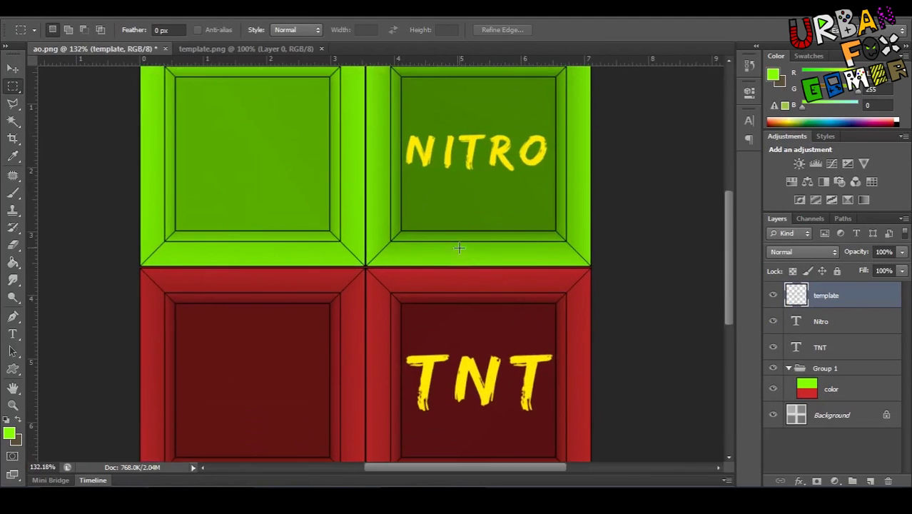
scroll(435, 248, "down", 2, "alt")
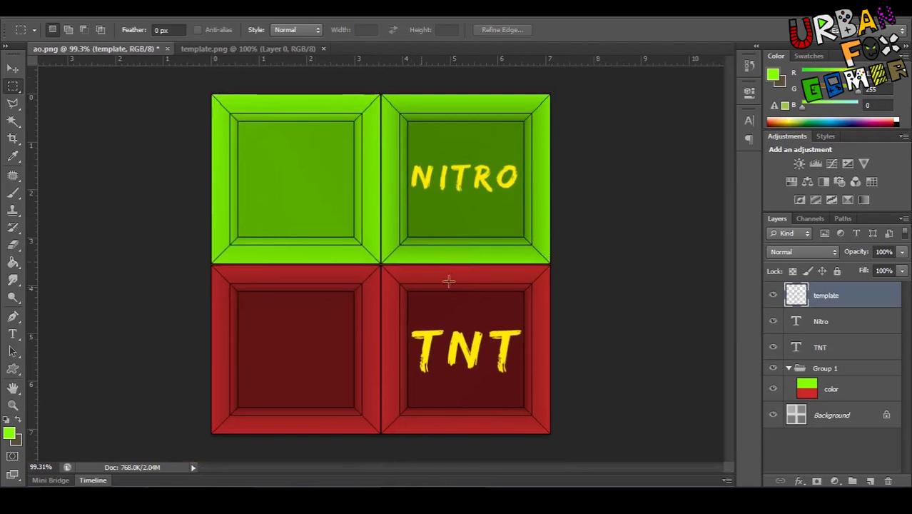
Step: Save the layered texture as the Photoshop file boom_crate in the crate folder
left_click(42, 17)
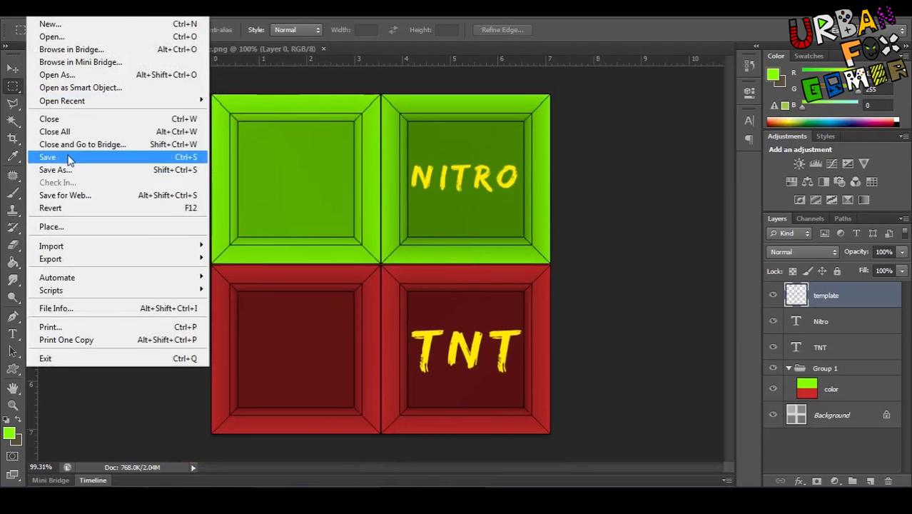
left_click(66, 169)
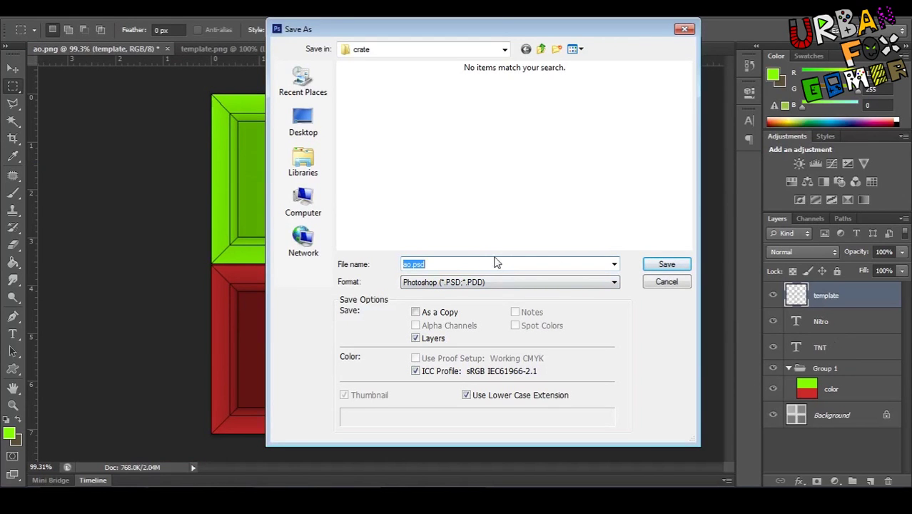
type("boom_crate")
left_click(664, 264)
Step: Save a copy of the texture as boom_crate.png in the crate folder, with Smallest / Slow compression and Interlaced
left_click(30, 11)
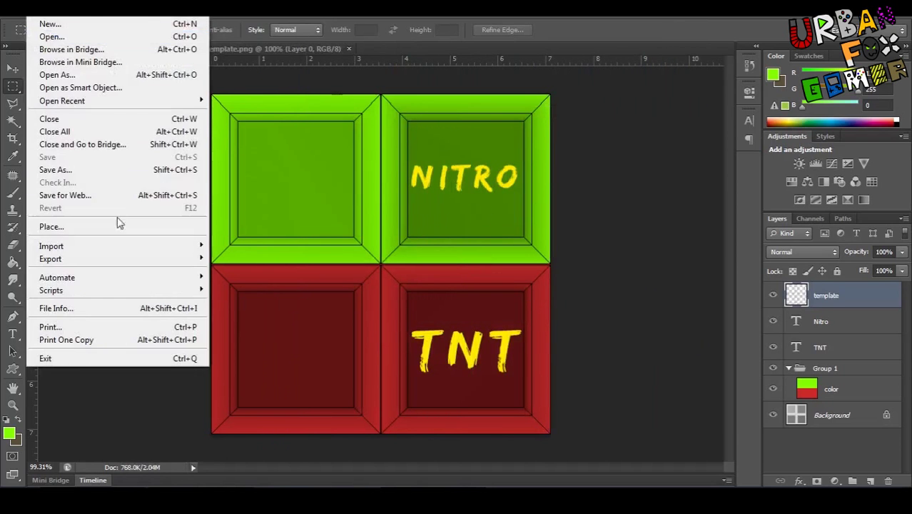
left_click(122, 167)
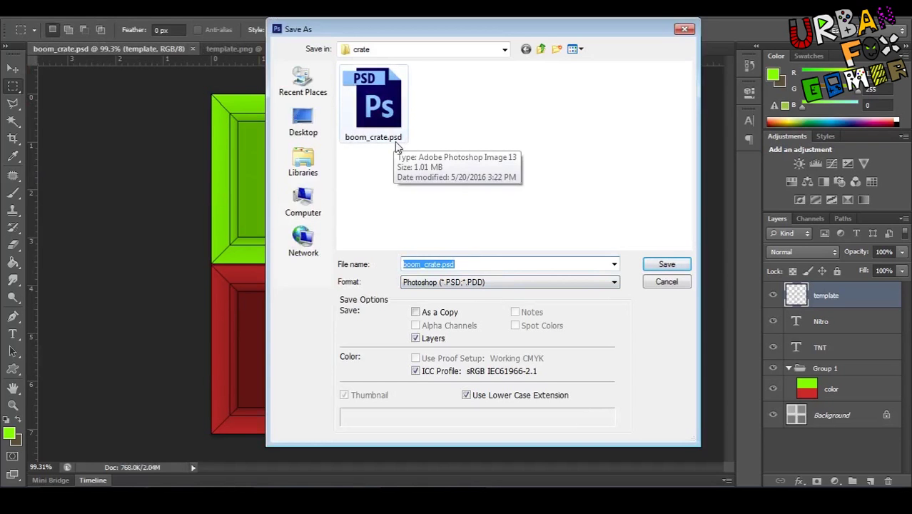
left_click(488, 284)
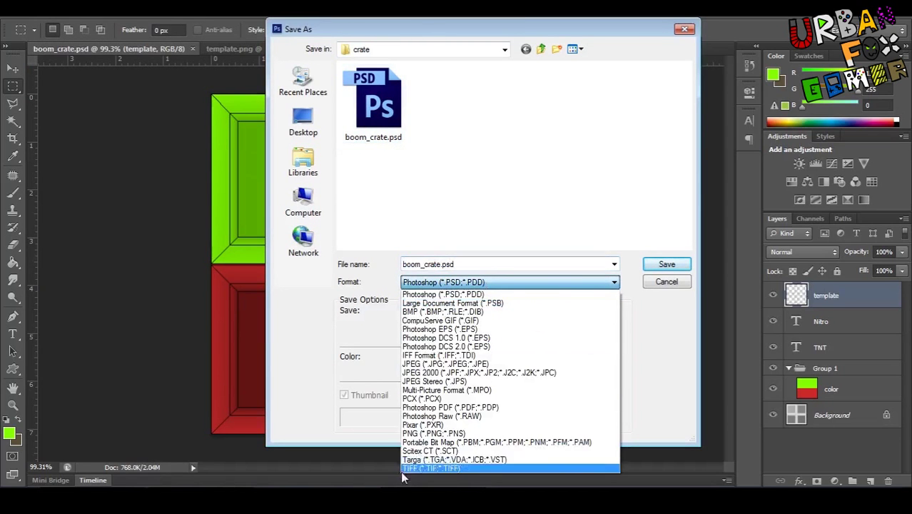
left_click(427, 434)
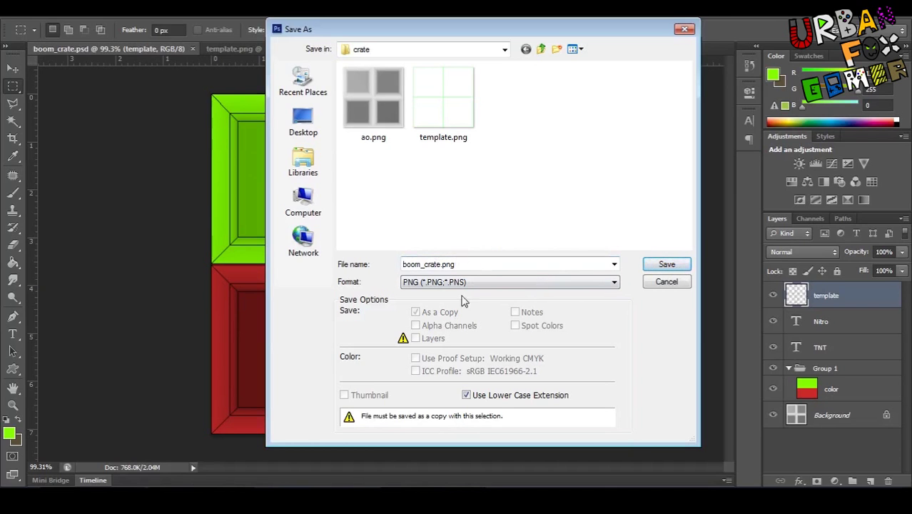
left_click(666, 265)
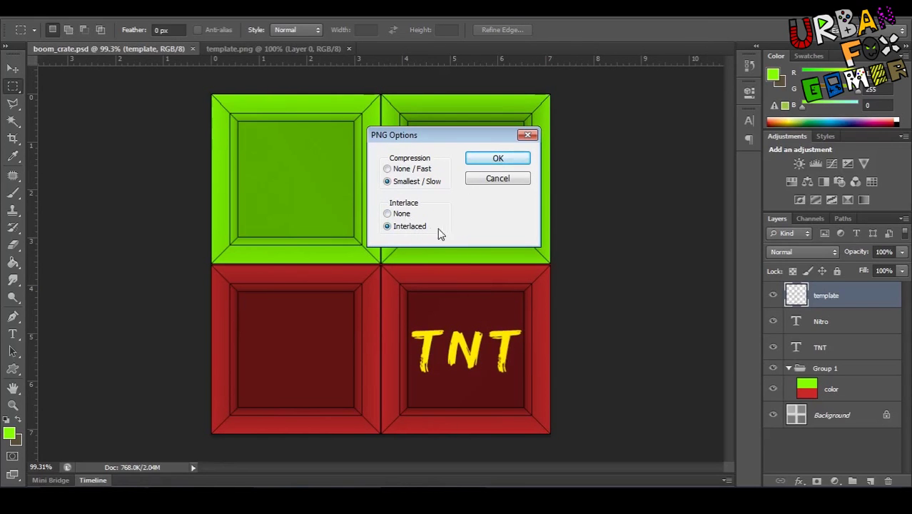
left_click(497, 157)
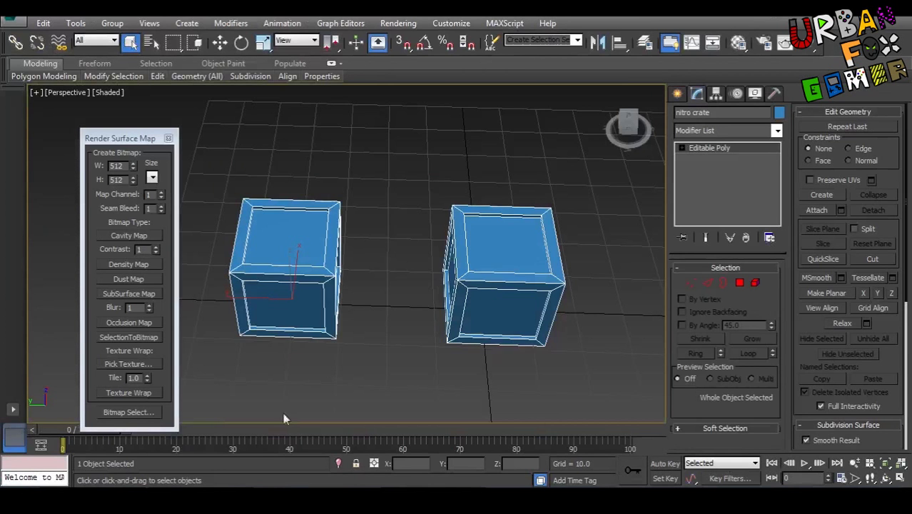
Step: Switch to 3ds Max, close the Render Surface Map dialog and deselect the nitro crate
middle_click_drag(282, 412, 182, 238, "alt")
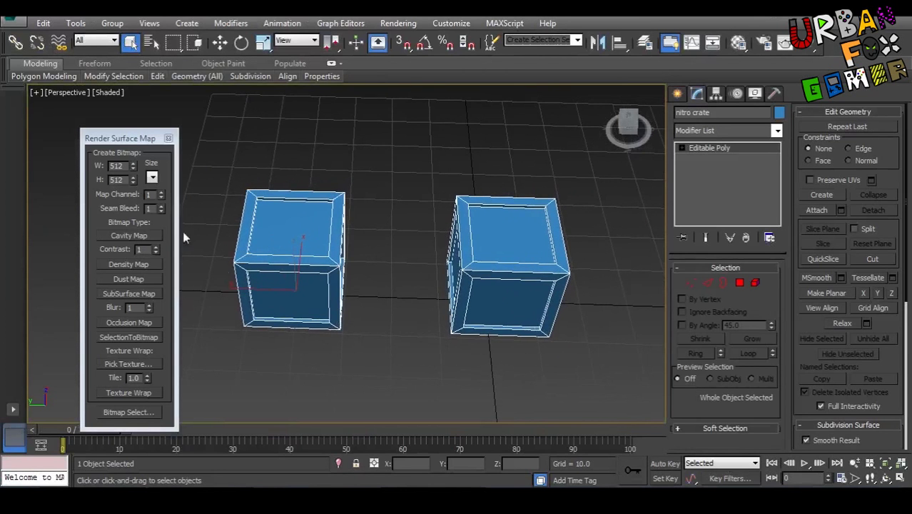
left_click(168, 139)
middle_click_drag(409, 211, 349, 216)
left_click(350, 216)
middle_click_drag(392, 241, 389, 238)
key("m")
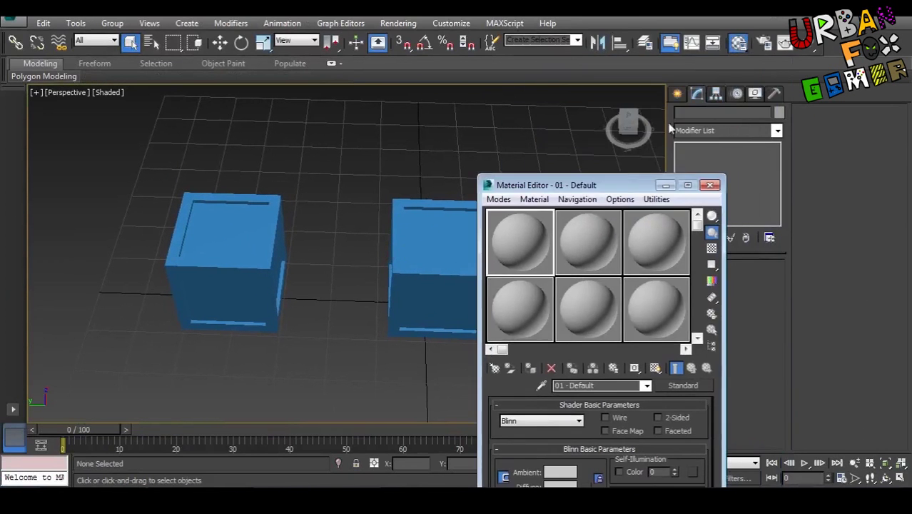
left_click(709, 185)
left_click_drag(744, 47, 745, 70)
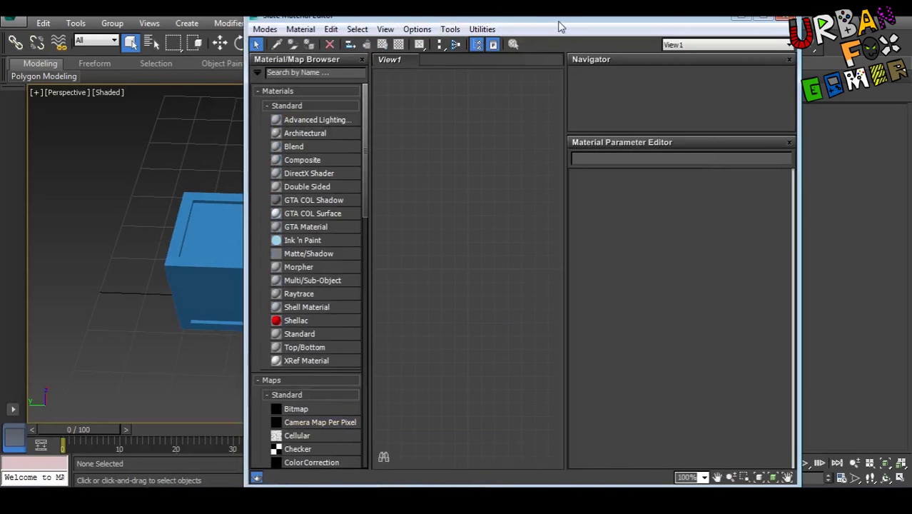
left_click_drag(559, 22, 539, 20)
left_click_drag(227, 20, 306, 121)
left_click_drag(386, 127, 265, 63)
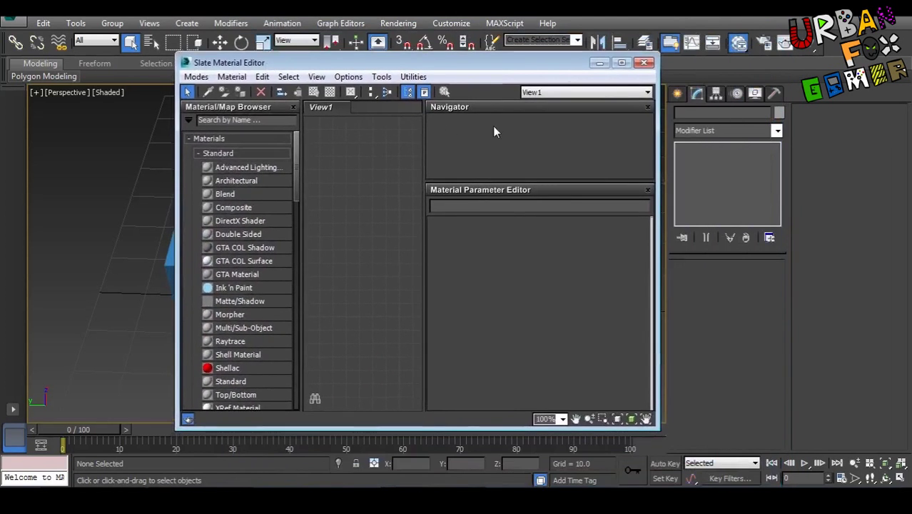
left_click(646, 64)
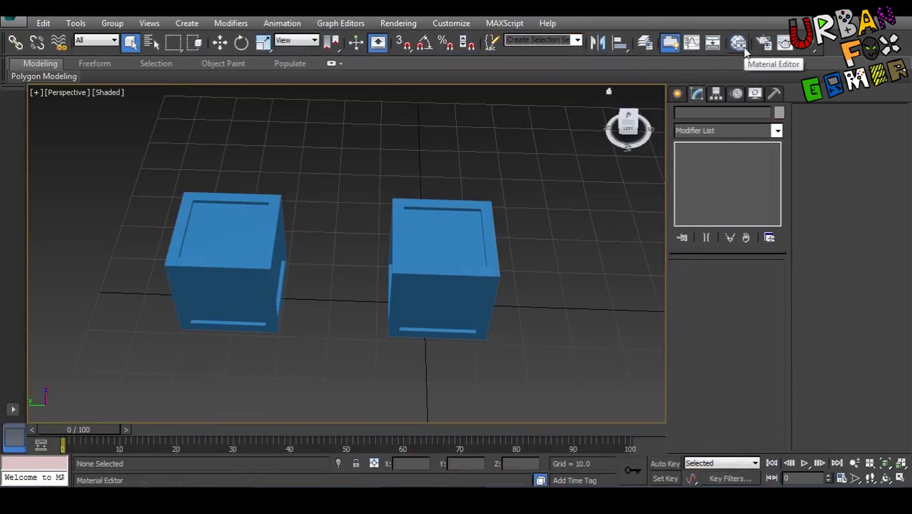
Step: Open the compact Material Editor and place it beside the two crates so both stay in view
left_click_drag(744, 47, 741, 73)
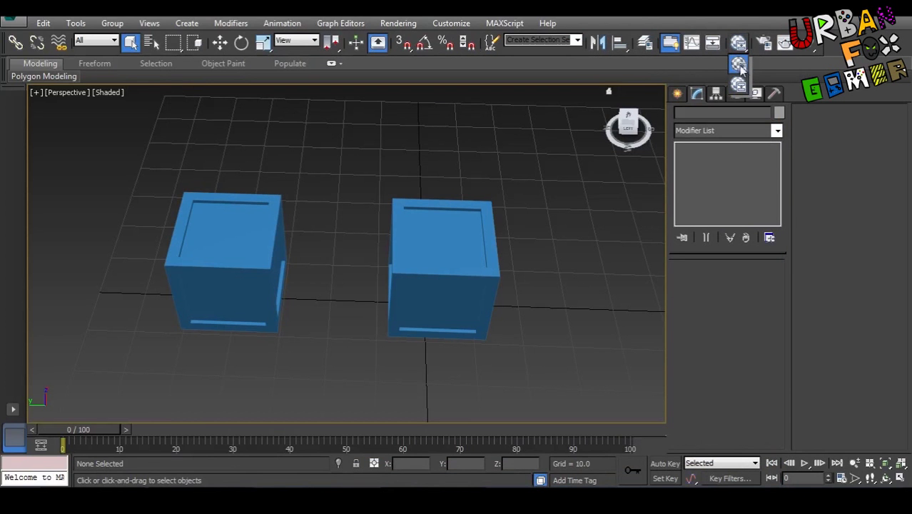
left_click_drag(739, 66, 739, 66)
left_click_drag(563, 186, 685, 35)
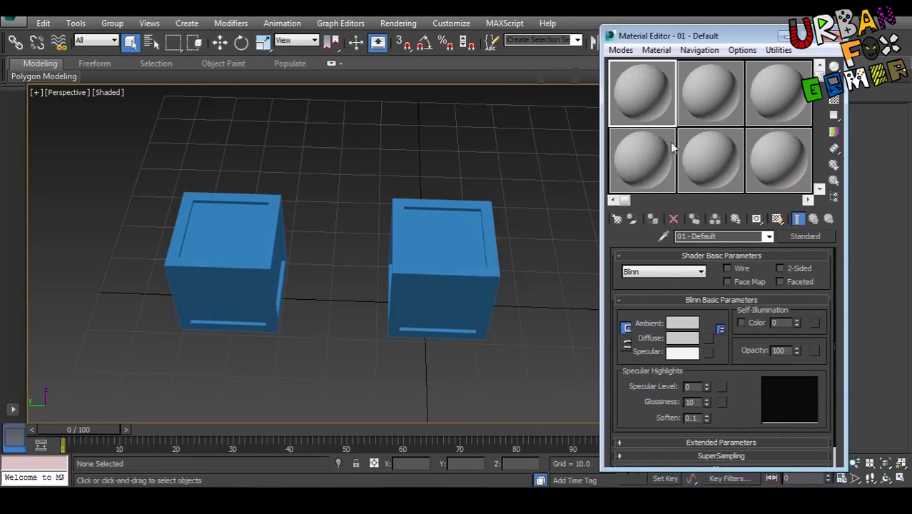
middle_click_drag(525, 194, 444, 214)
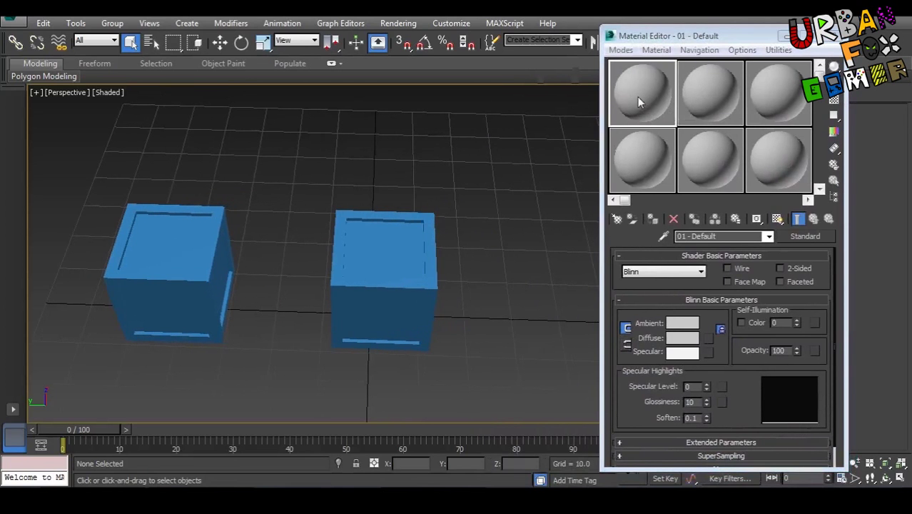
left_click_drag(689, 39, 649, 53)
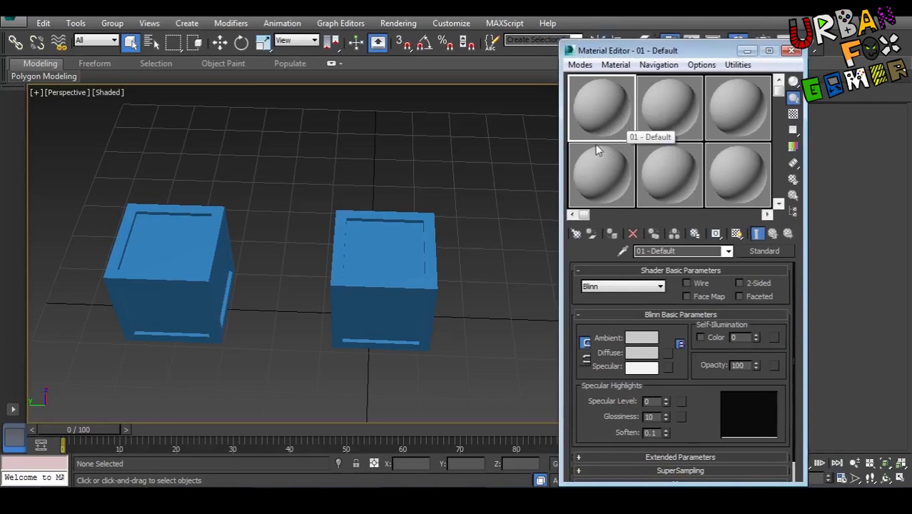
left_click_drag(650, 46, 695, 67)
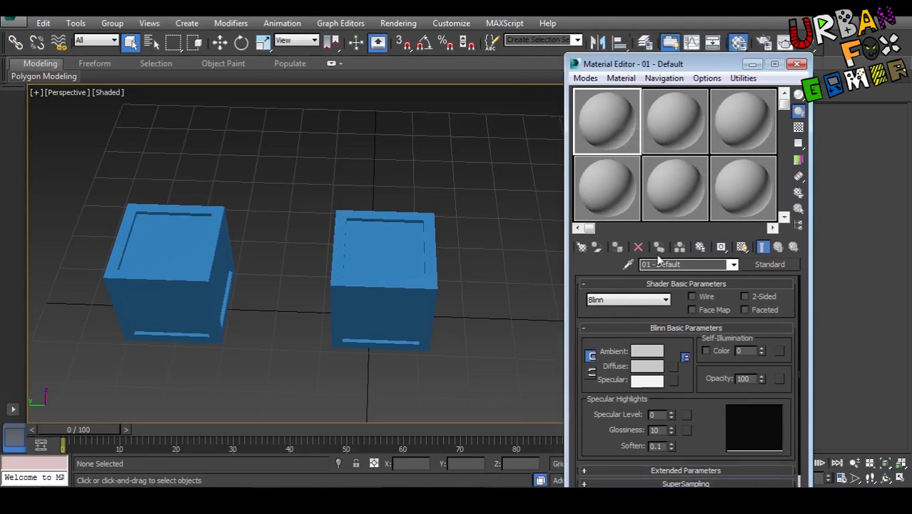
Step: Assign boom_crate.png from the crate folder as a Bitmap to the first material's diffuse map
left_click(672, 370)
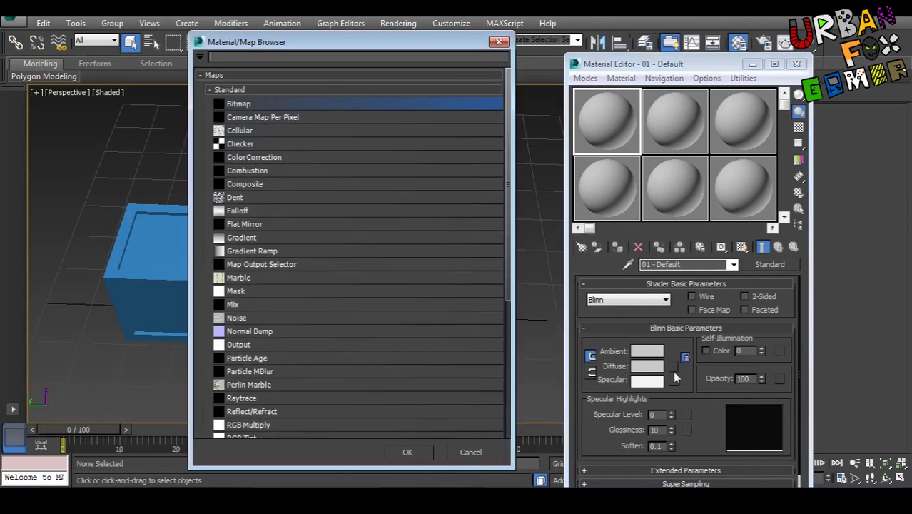
double_click(240, 104)
left_click(191, 128)
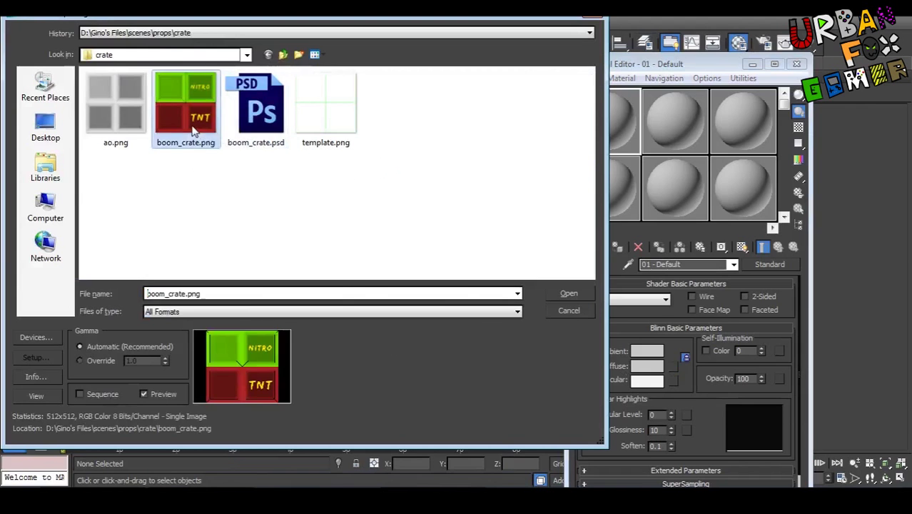
left_click(578, 294)
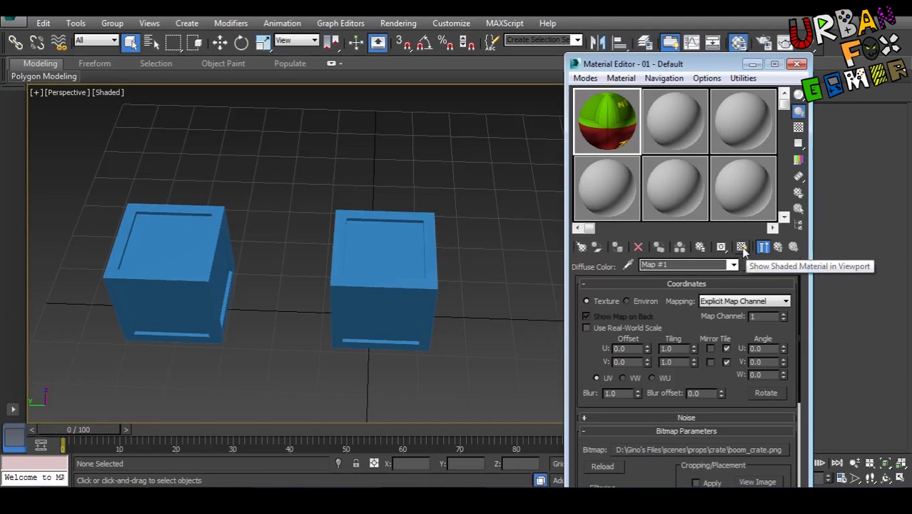
Step: Show the textured material in the viewport, apply it to both crates, and close the Material Editor
left_click(741, 247)
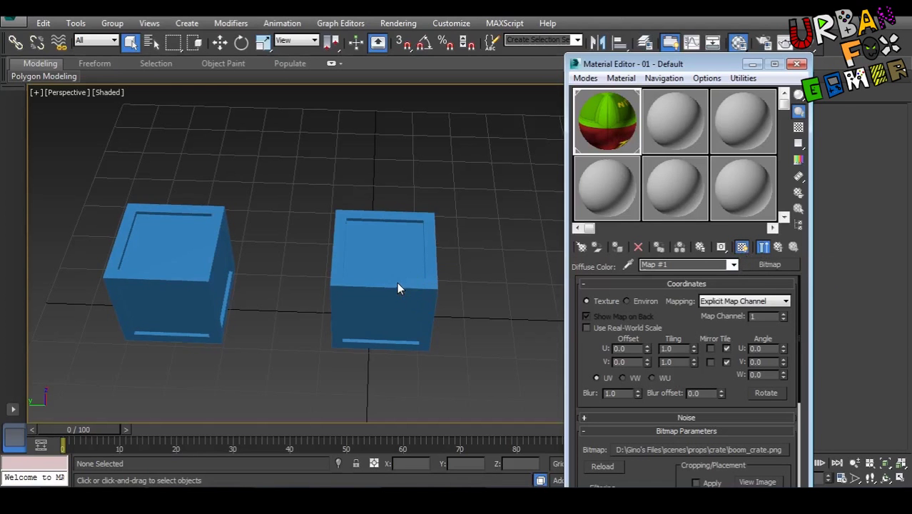
middle_click_drag(396, 285, 392, 299)
middle_click_drag(418, 329, 230, 333, "alt")
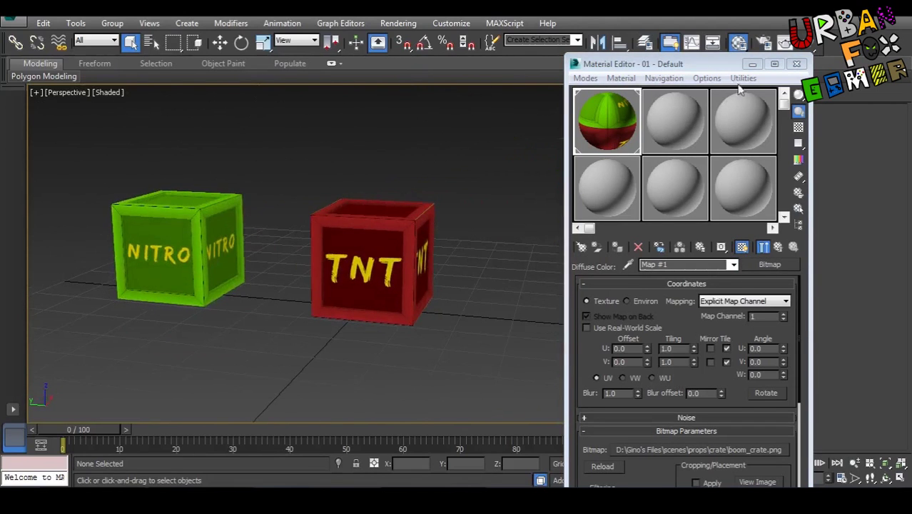
left_click(796, 65)
Step: Inspect the textured crates from several angles, checking the TNT crate's edges and seams up close
middle_click_drag(542, 251, 397, 265, "alt")
left_click(380, 295)
scroll(495, 264, "up", 4)
left_click(500, 258)
middle_click_drag(406, 228, 434, 259)
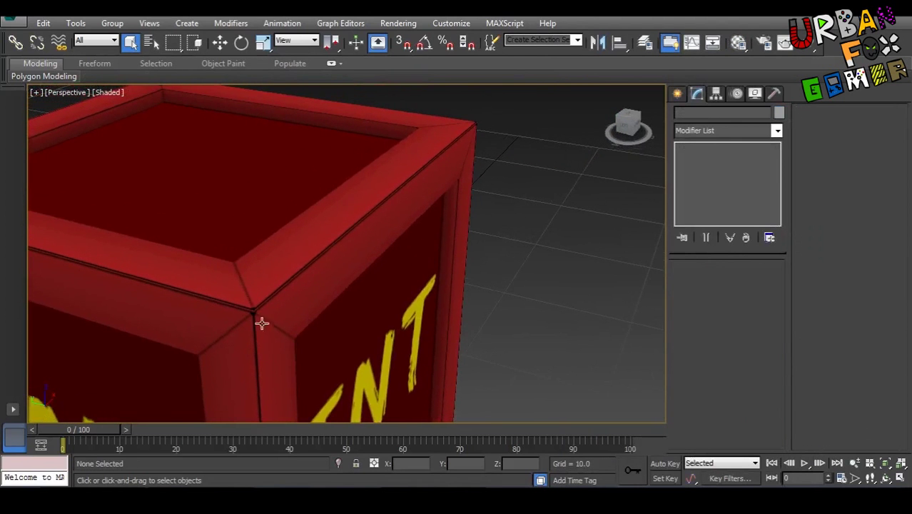
scroll(283, 322, "up", 3)
scroll(201, 277, "down", 3)
scroll(305, 281, "up", 2)
middle_click_drag(240, 279, 546, 282)
scroll(314, 285, "down", 5)
scroll(467, 250, "down", 3)
scroll(465, 267, "up", 3)
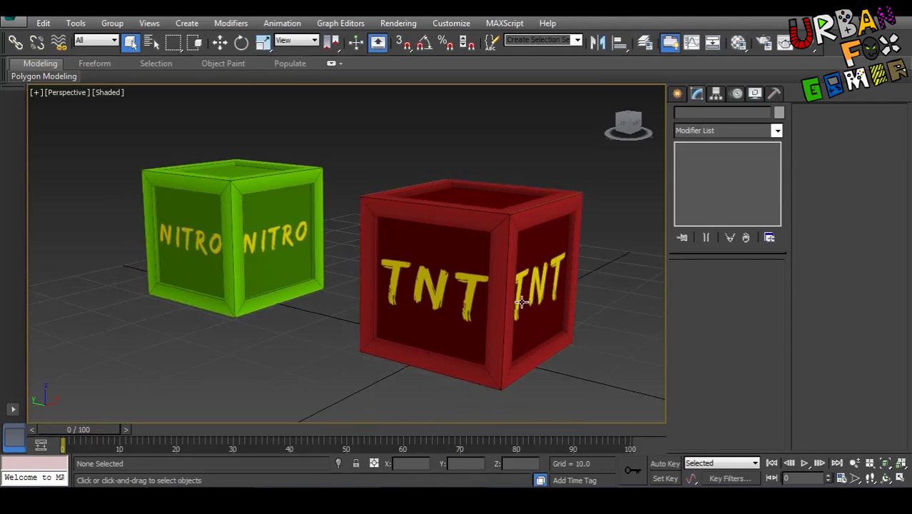
middle_click_drag(521, 301, 523, 296, "alt")
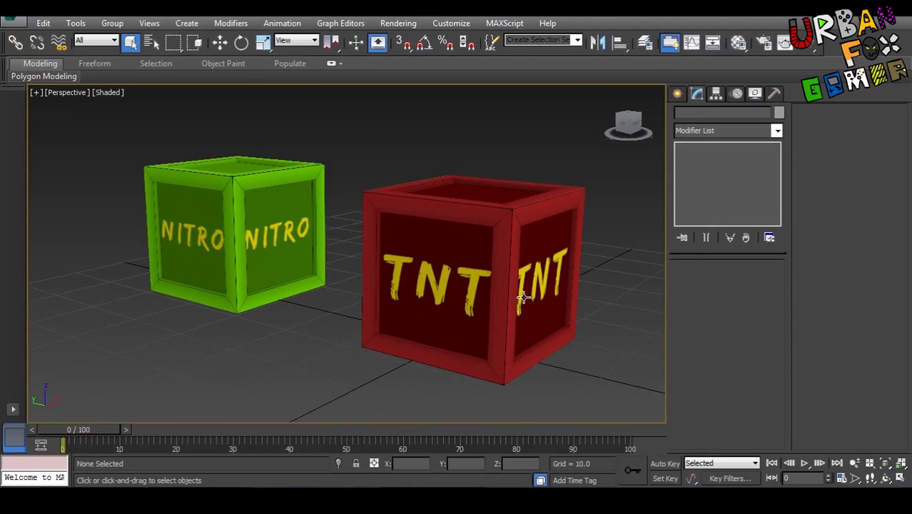